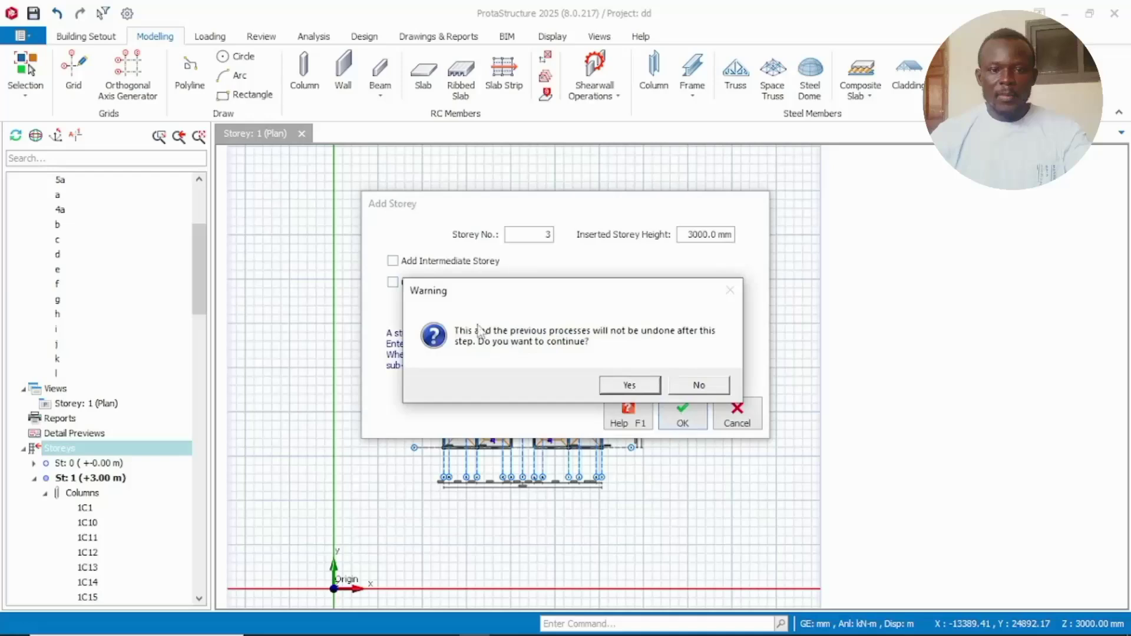
# Confirm adding storeys up to storey 3 with a height of 3000 mm, and open the storey 1 plan
pyautogui.click(629, 386)
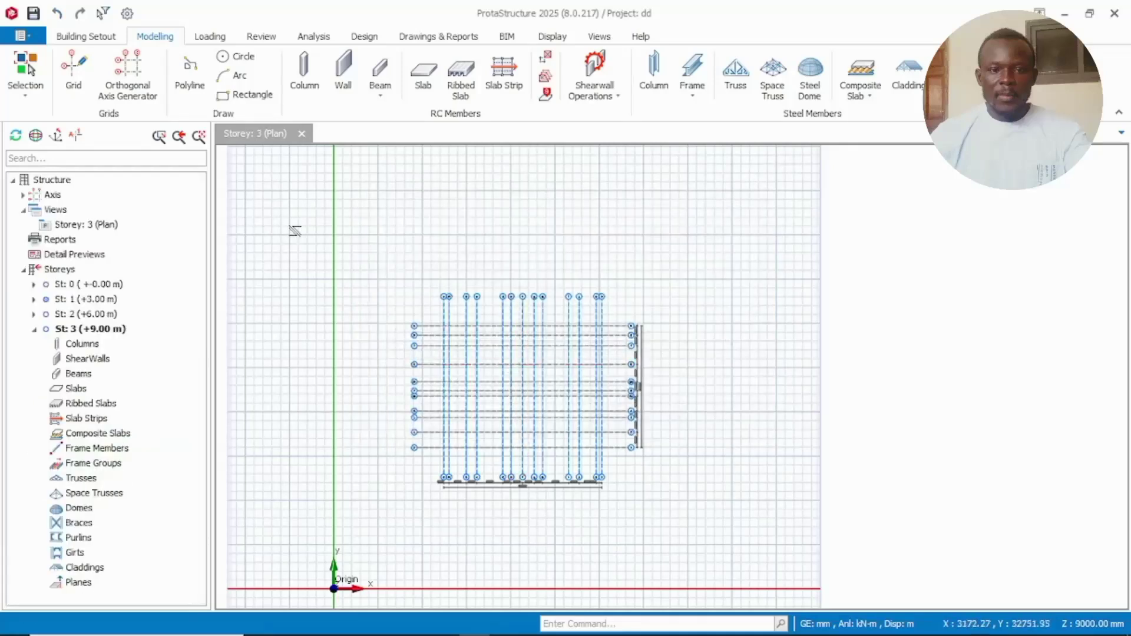
pyautogui.doubleClick(71, 299)
# Edit the storeys, setting the heights of storey 1 and storey 2 to 1500 mm each
pyautogui.rightClick(57, 271)
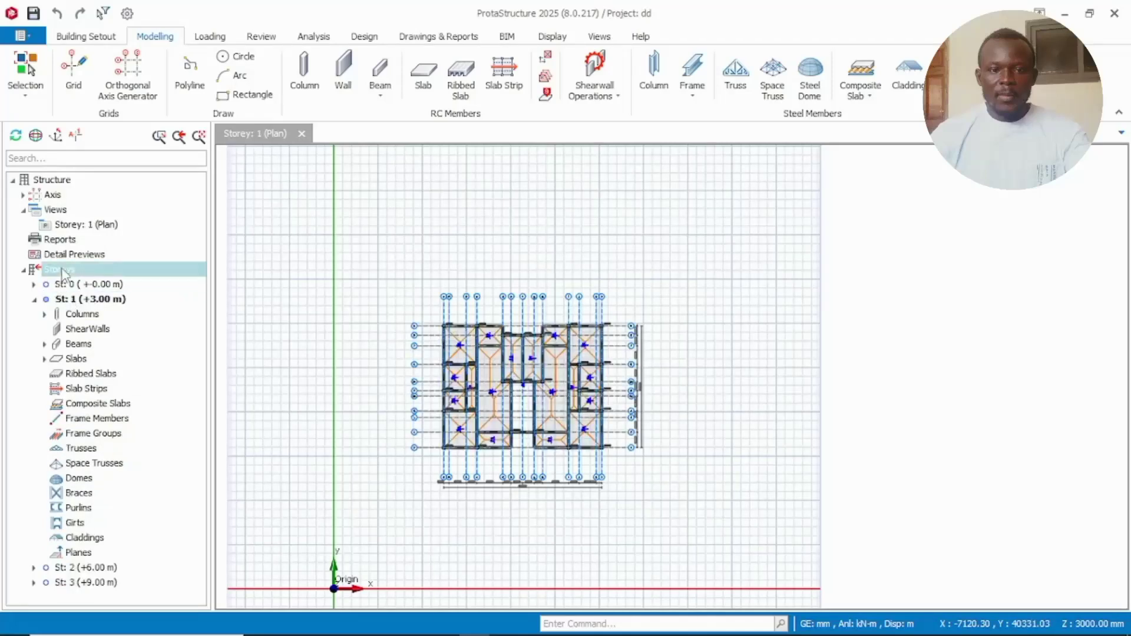
pyautogui.click(121, 377)
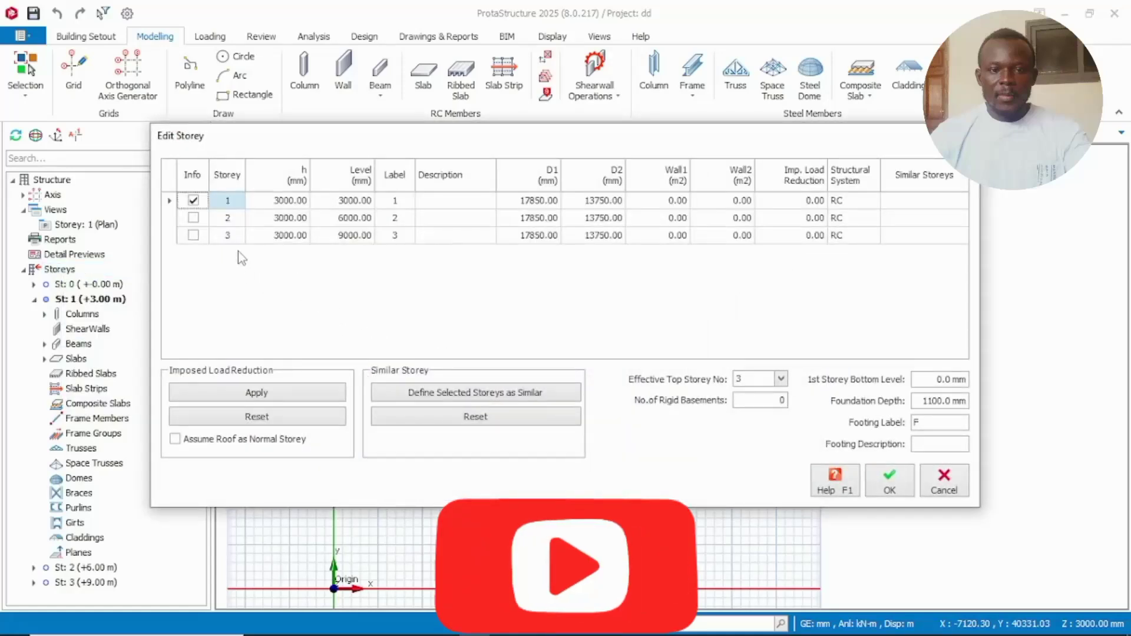
pyautogui.click(286, 200)
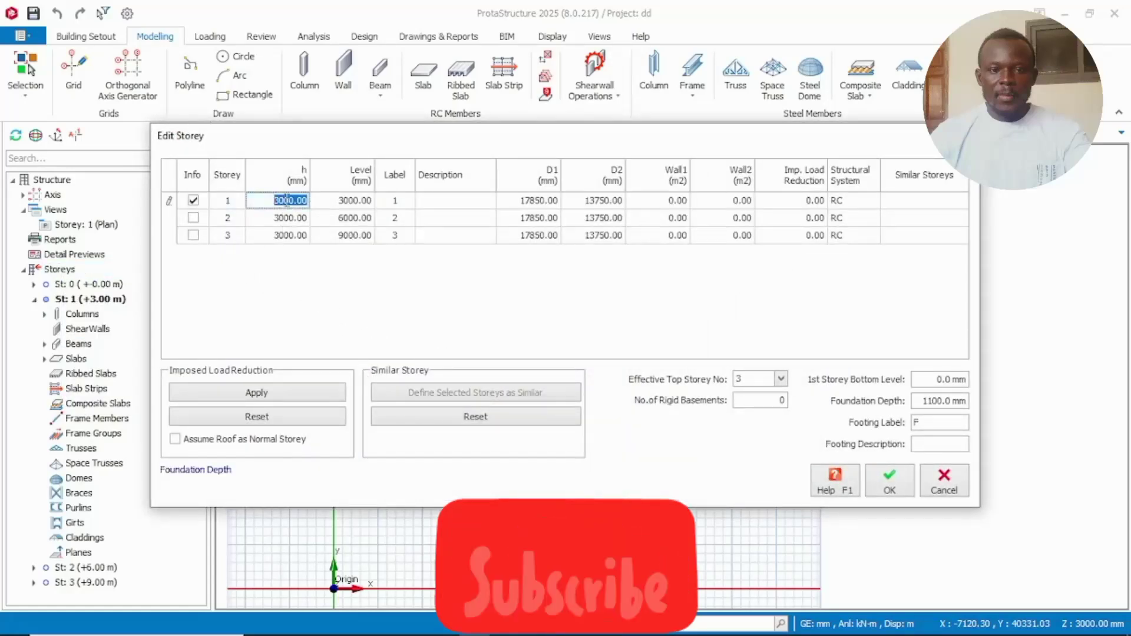
pyautogui.moveTo(285, 201); pyautogui.dragTo(275, 202)
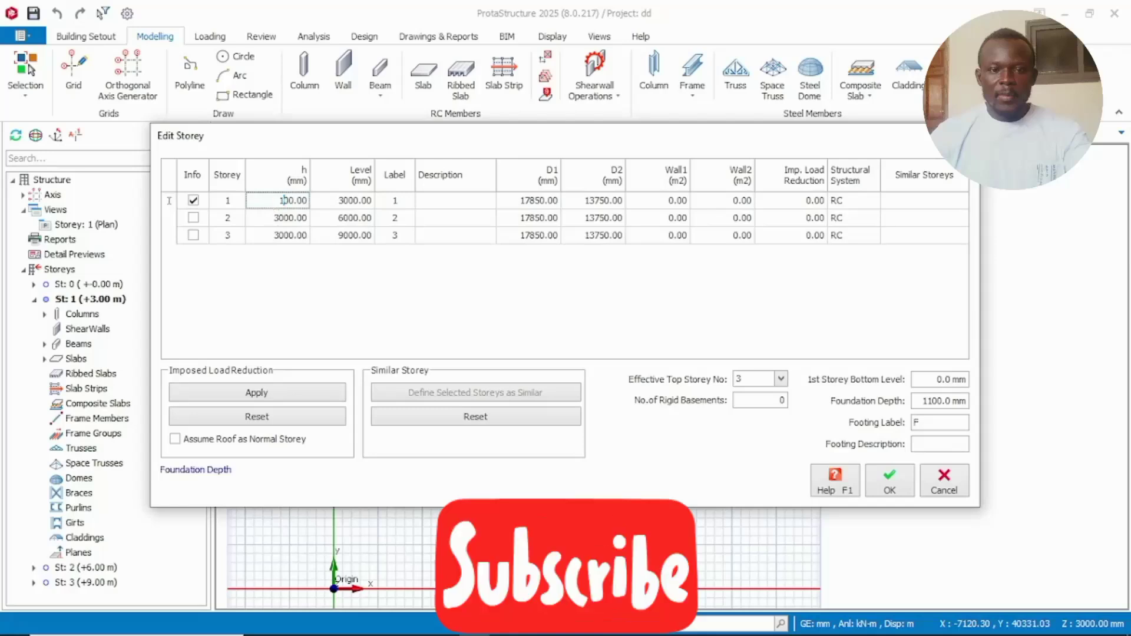
pyautogui.write('15')
pyautogui.press('Return')
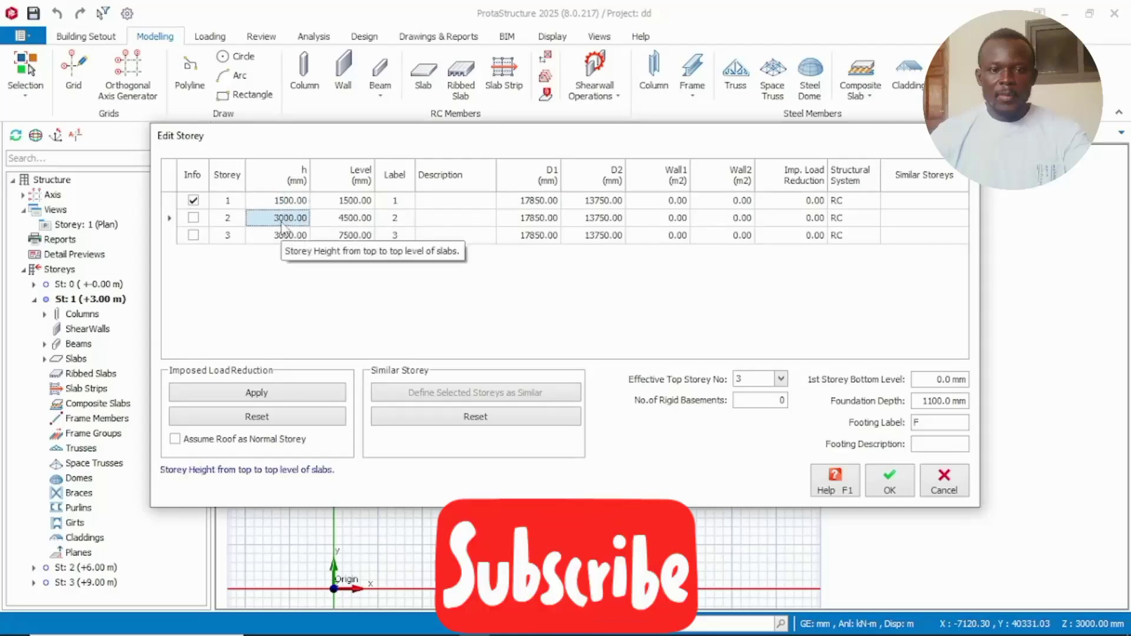
pyautogui.click(284, 225)
pyautogui.moveTo(280, 218); pyautogui.dragTo(276, 219)
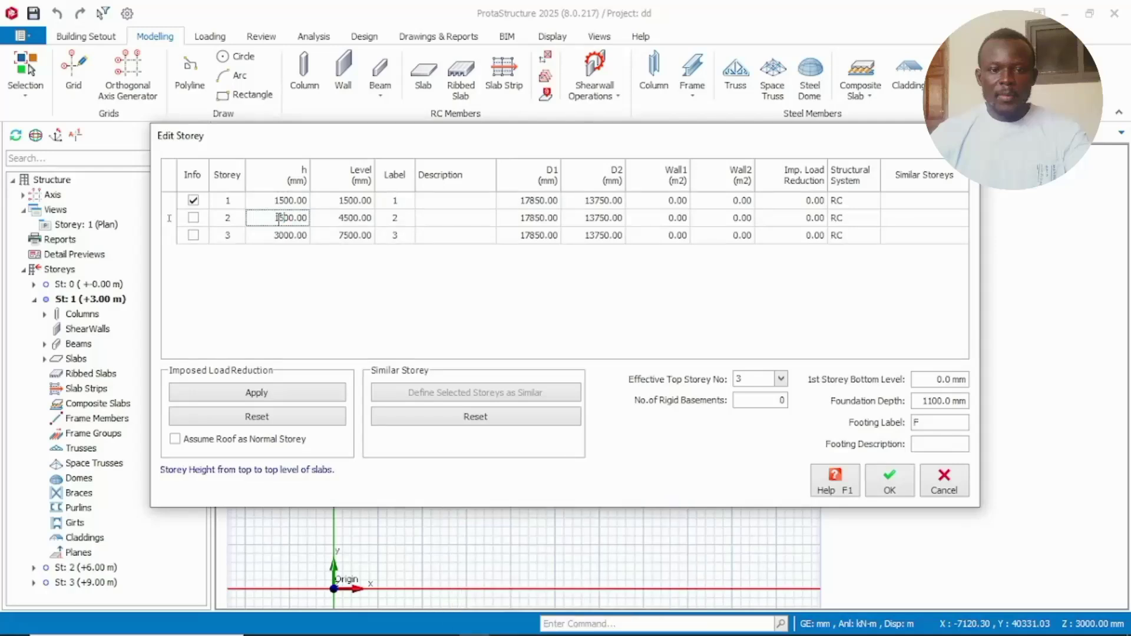
pyautogui.write('15')
# Set the storey 1 height to 1200 mm and the storey 3 height to 1500 mm, and apply the storey settings
pyautogui.click(283, 205)
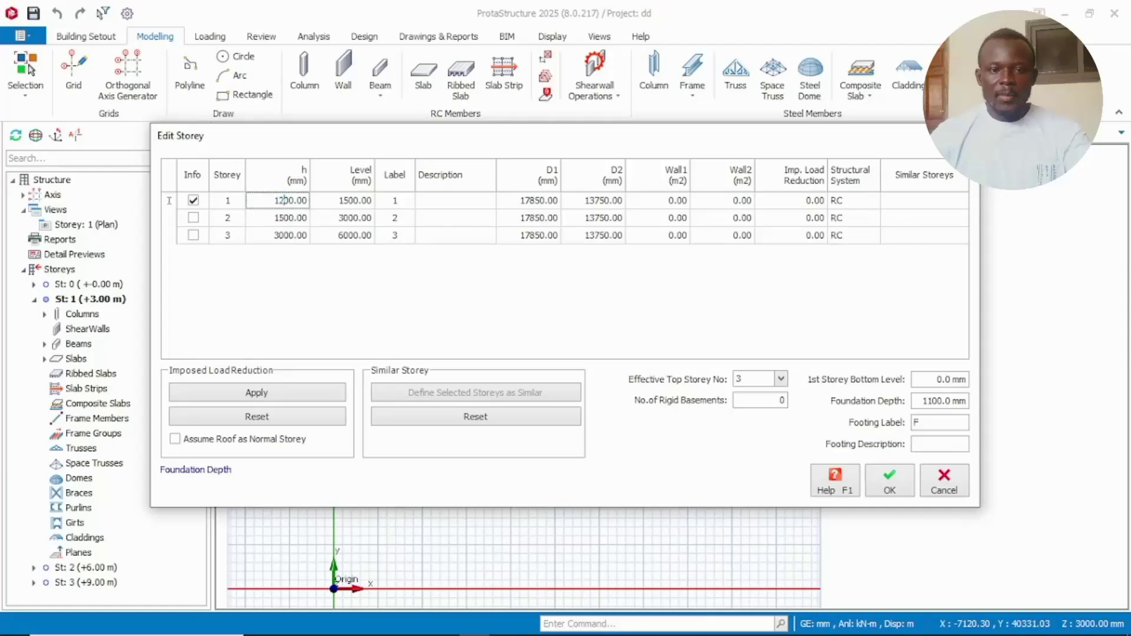
pyautogui.click(277, 218)
pyautogui.click(280, 235)
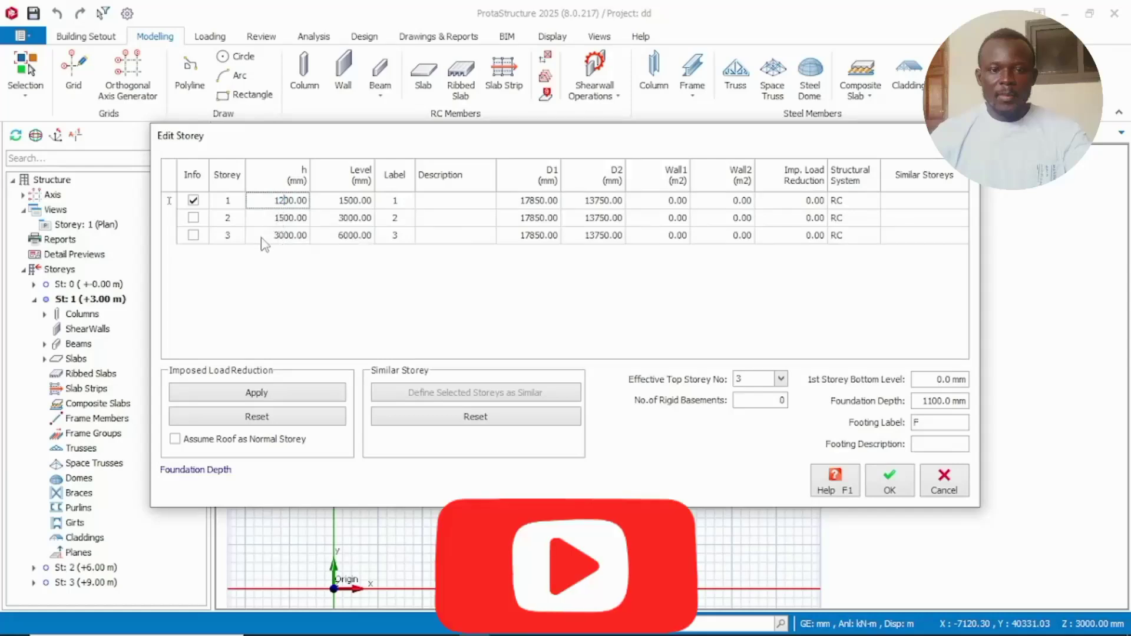
pyautogui.click(286, 236)
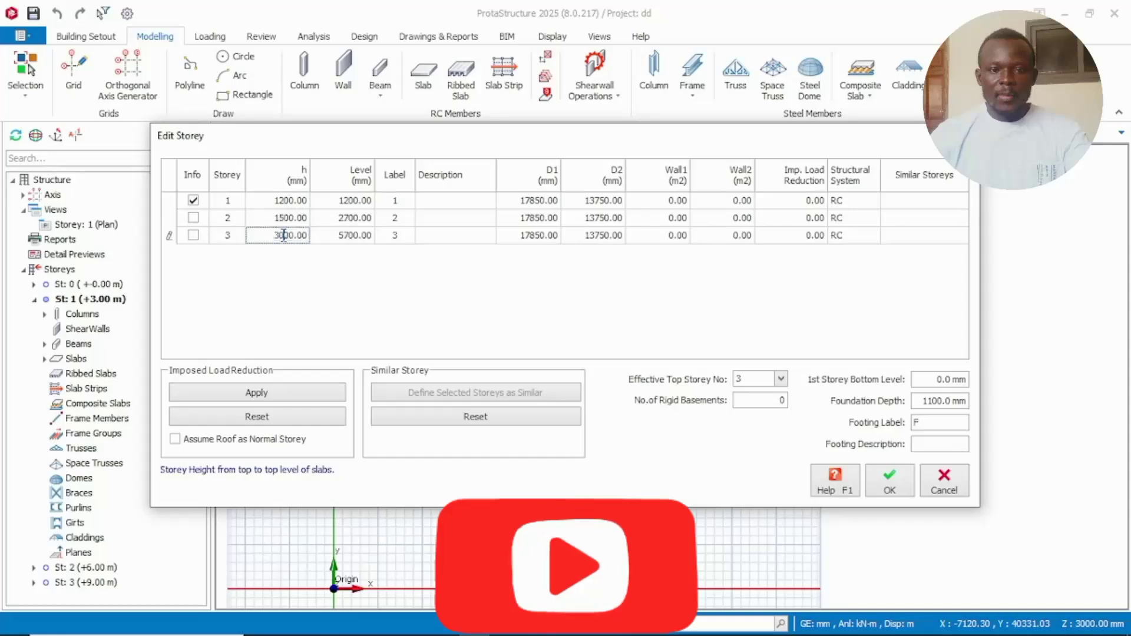
pyautogui.moveTo(284, 235); pyautogui.dragTo(275, 235)
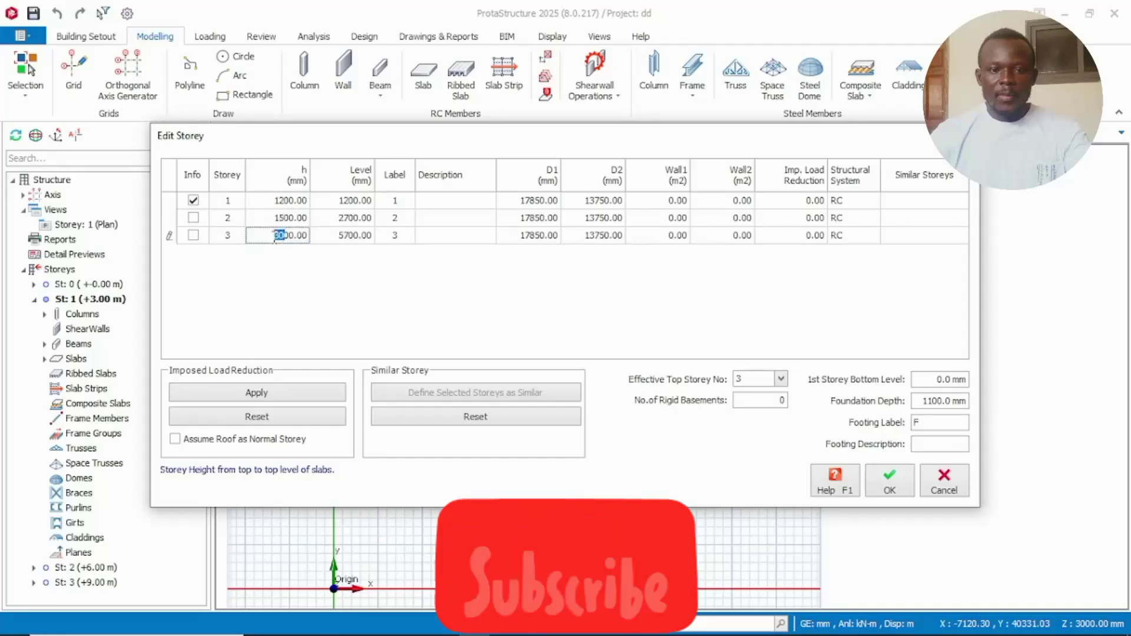
pyautogui.write('15')
pyautogui.press('Return')
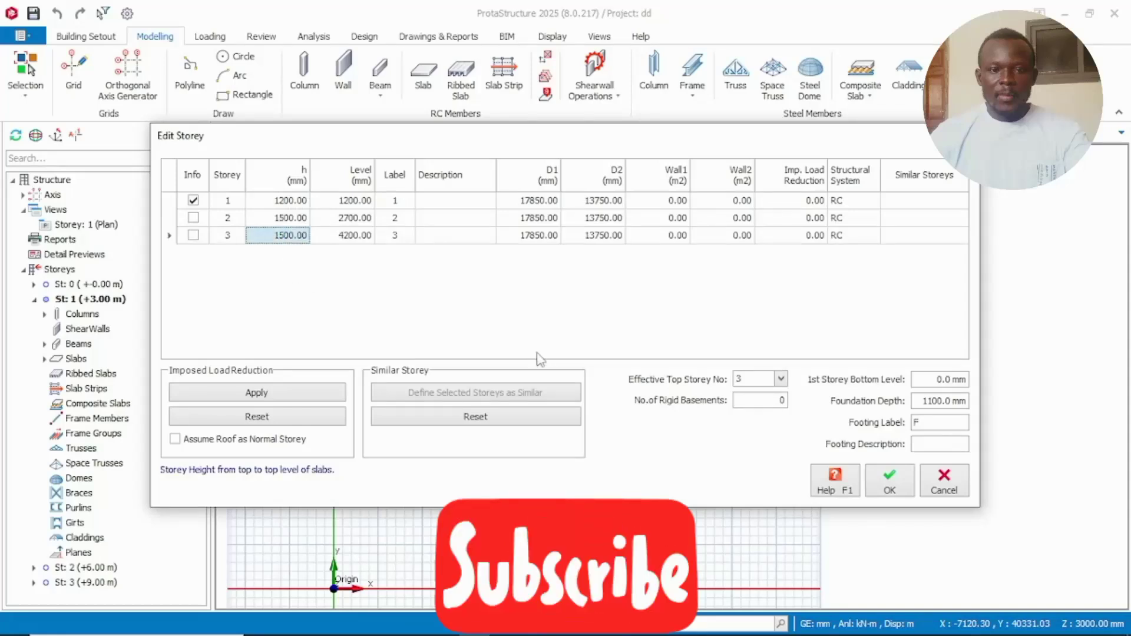
pyautogui.click(887, 478)
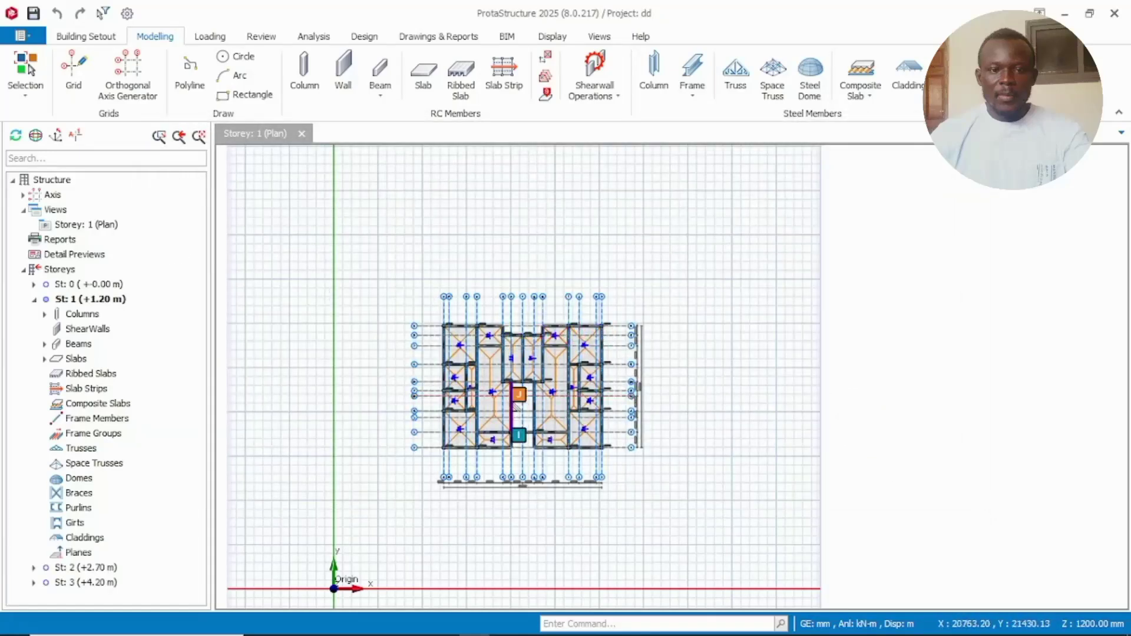
# Check the storey 2 plan for members and return to the storey 1 plan
pyautogui.click(34, 299)
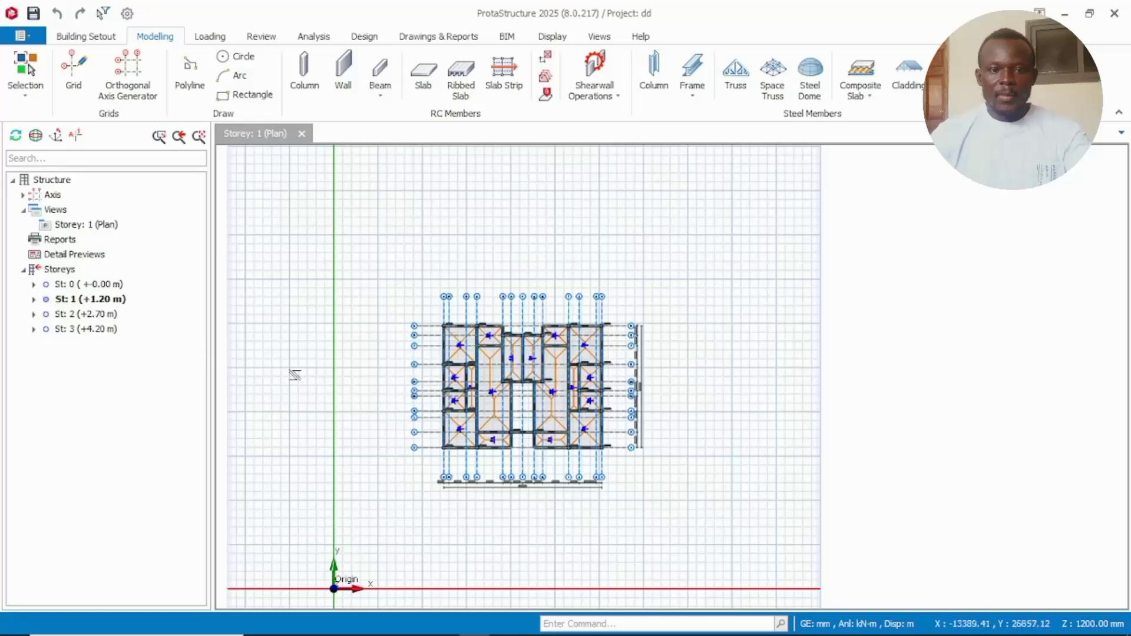
pyautogui.doubleClick(74, 314)
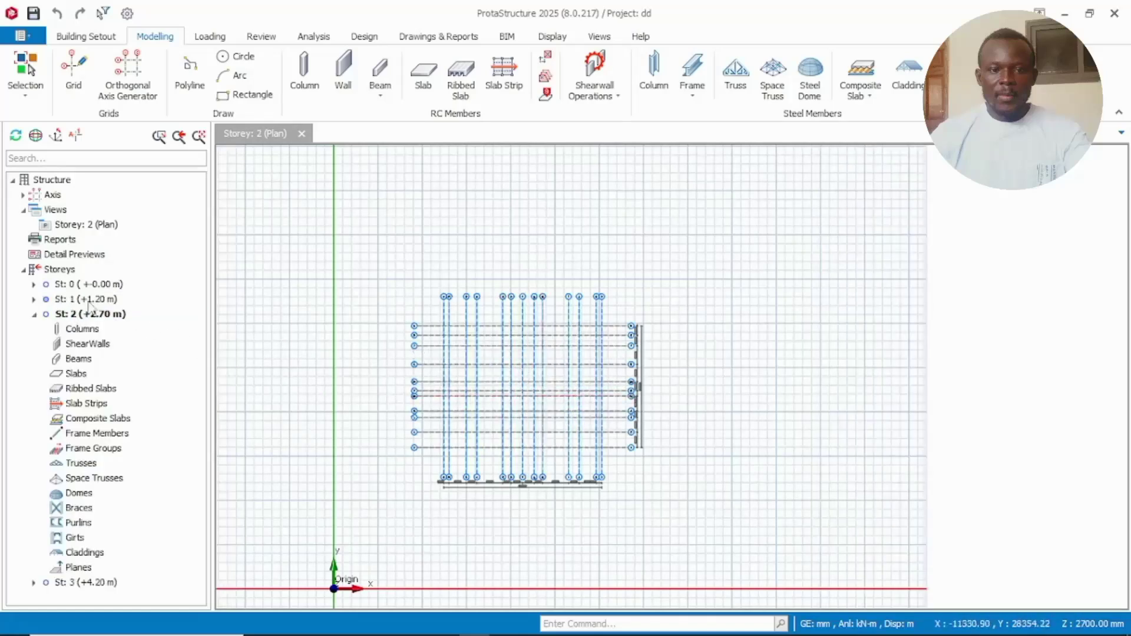
pyautogui.doubleClick(89, 299)
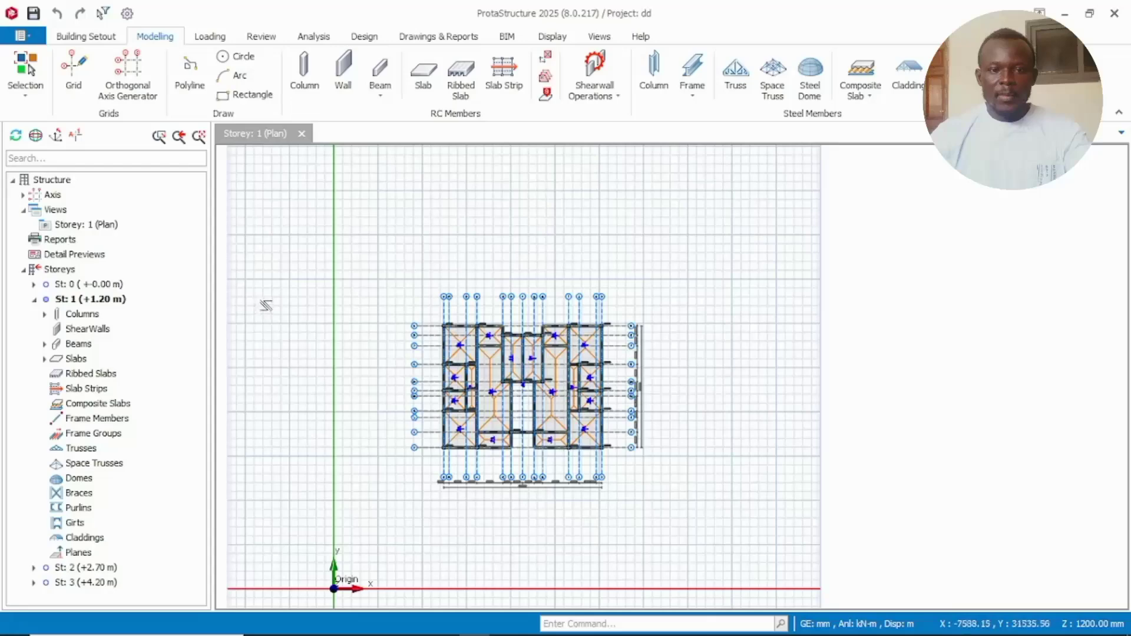
# Generate storeys 2 and 3 from storey 1, copying all member types
pyautogui.rightClick(65, 270)
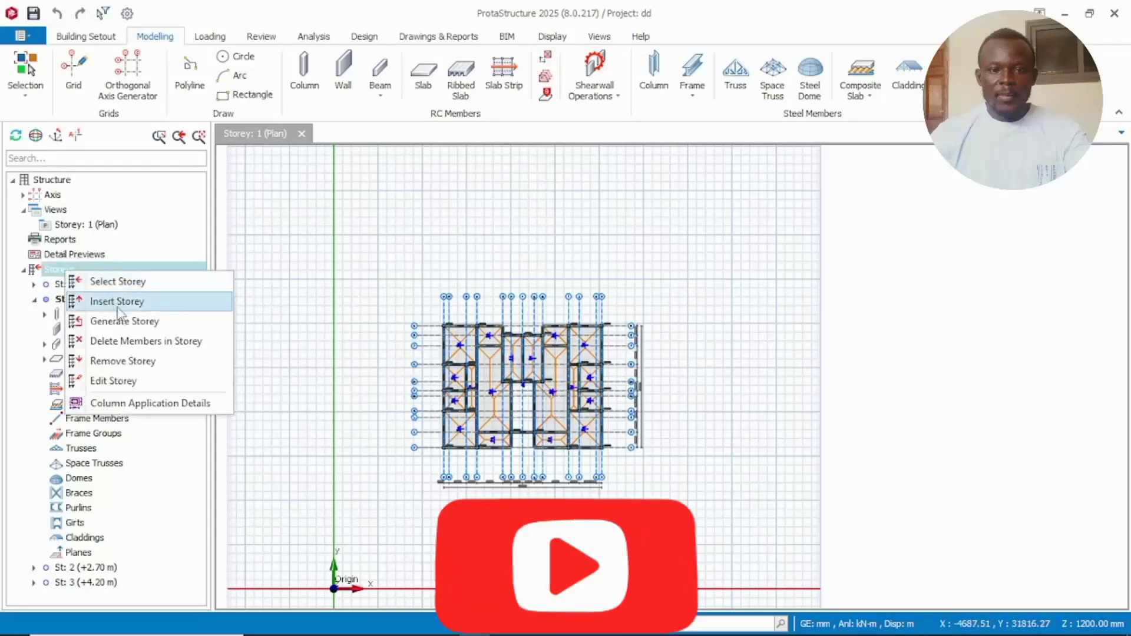
pyautogui.click(123, 321)
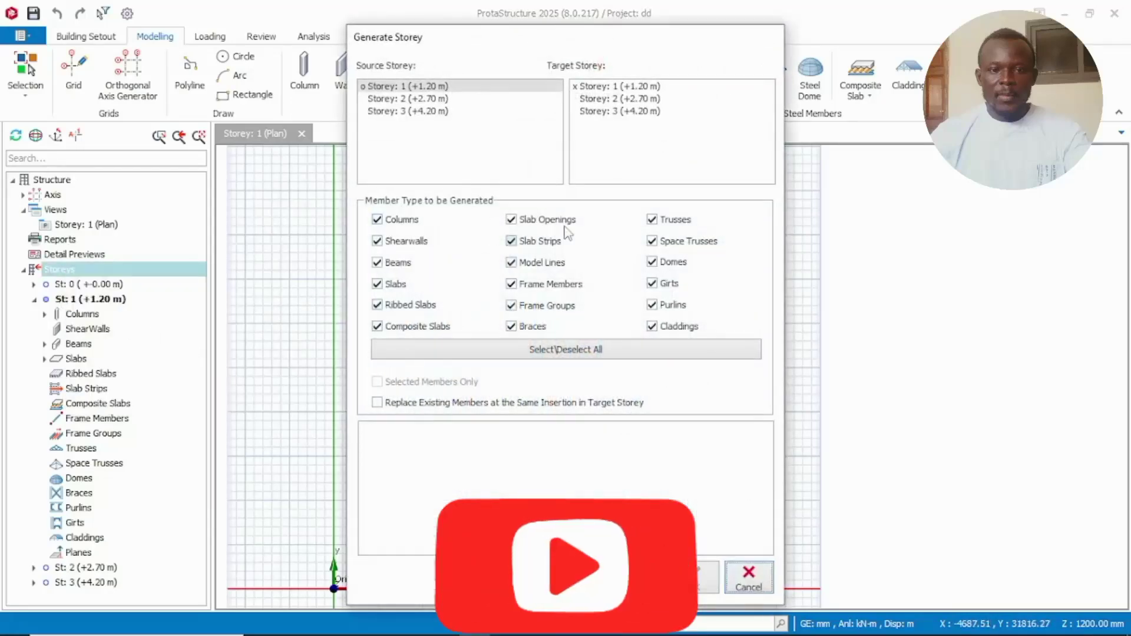
pyautogui.click(596, 97)
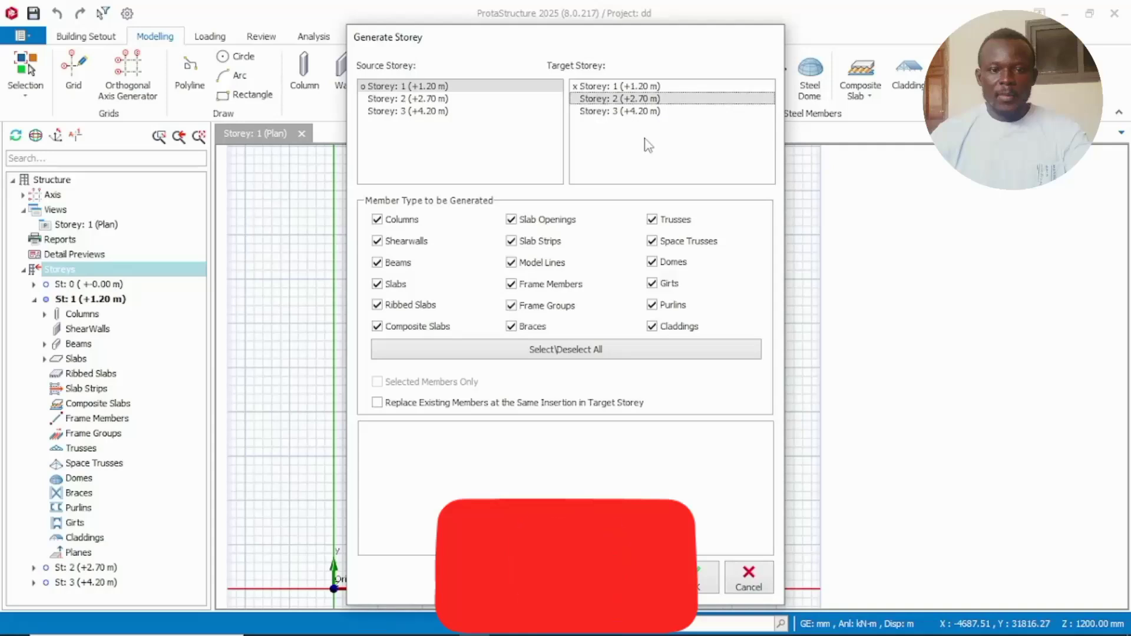
pyautogui.keyDown('ctrl'); pyautogui.click(595, 111); pyautogui.keyUp('ctrl')
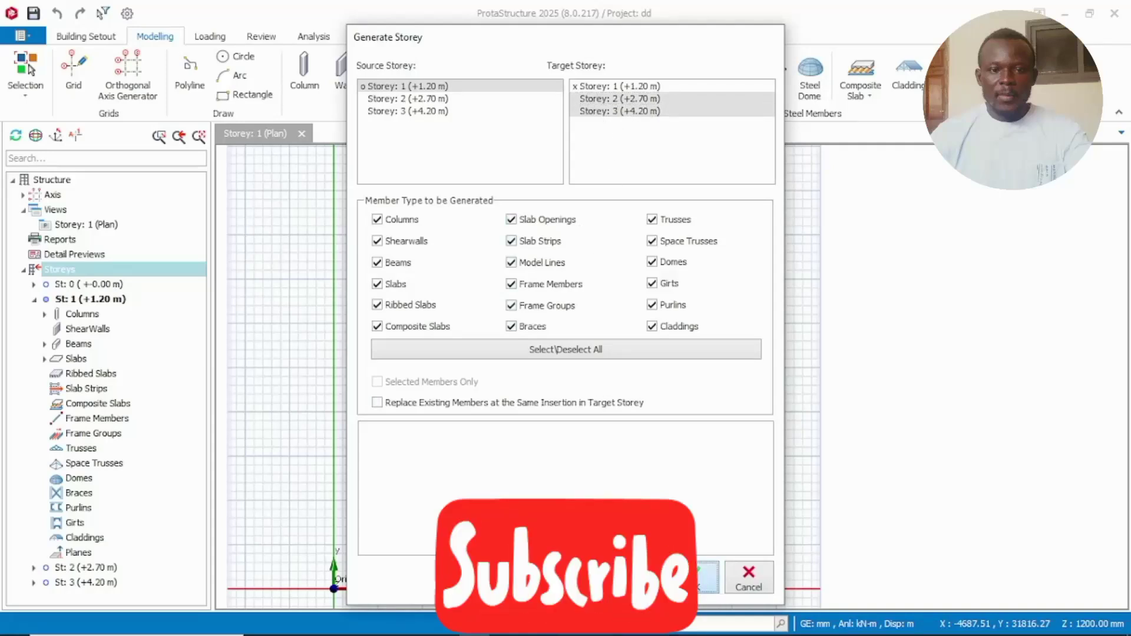
pyautogui.click(693, 578)
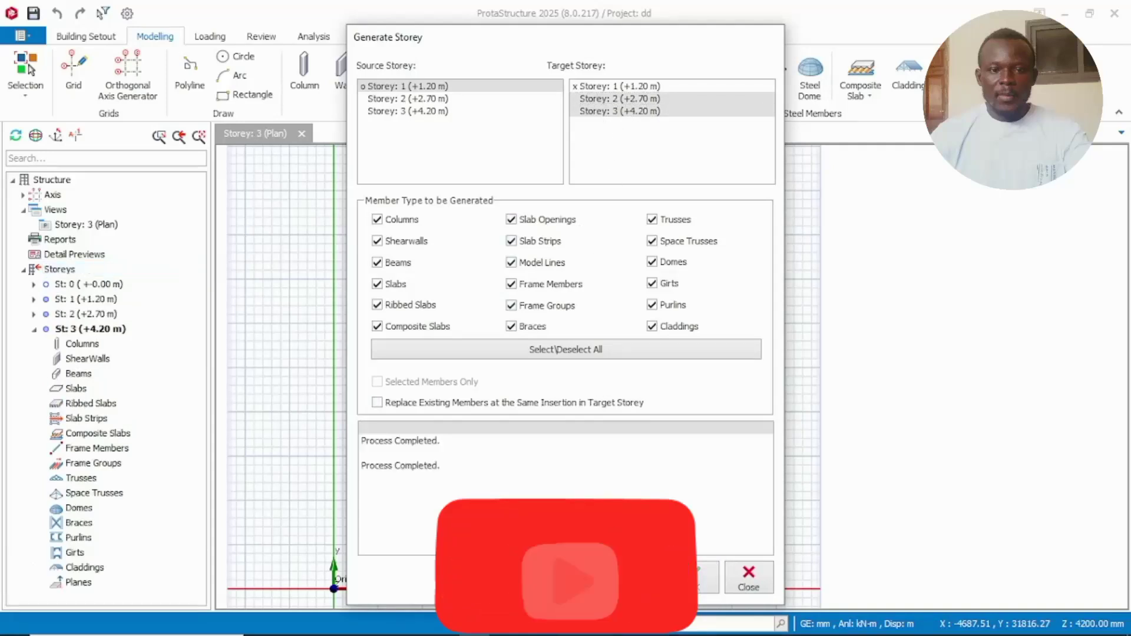
pyautogui.click(749, 580)
pyautogui.scroll(5, 487, 412)
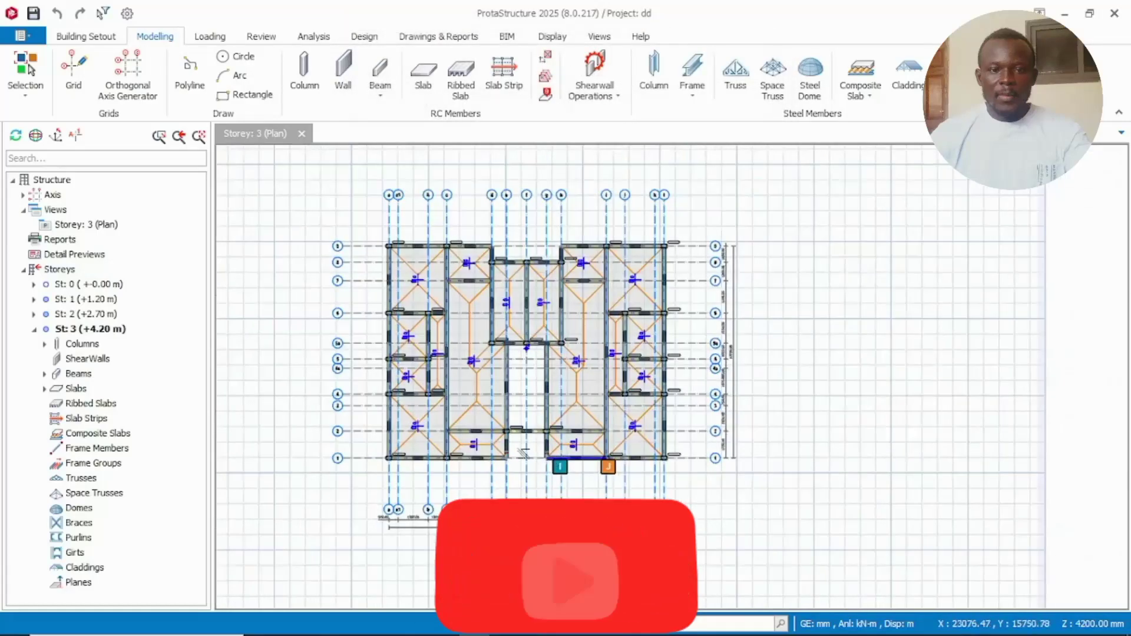
pyautogui.moveTo(579, 427); pyautogui.dragTo(626, 446, button='middle')
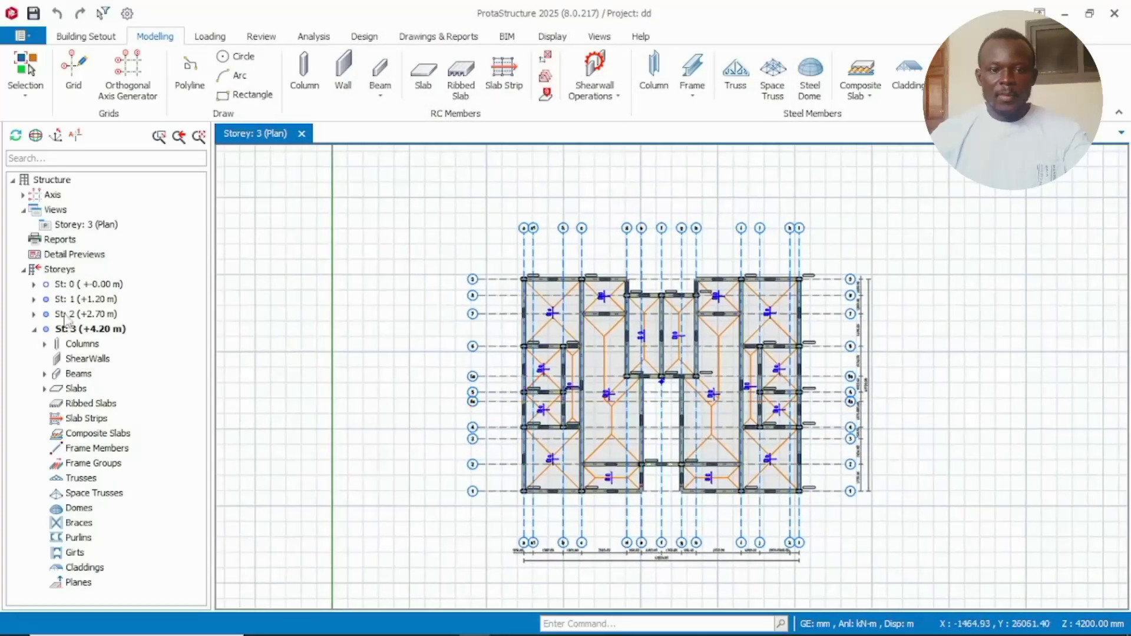
# On the storey 2 plan, delete the slabs at c–e/2–7, a–c/6–9 and c–d/7–9
pyautogui.doubleClick(34, 315)
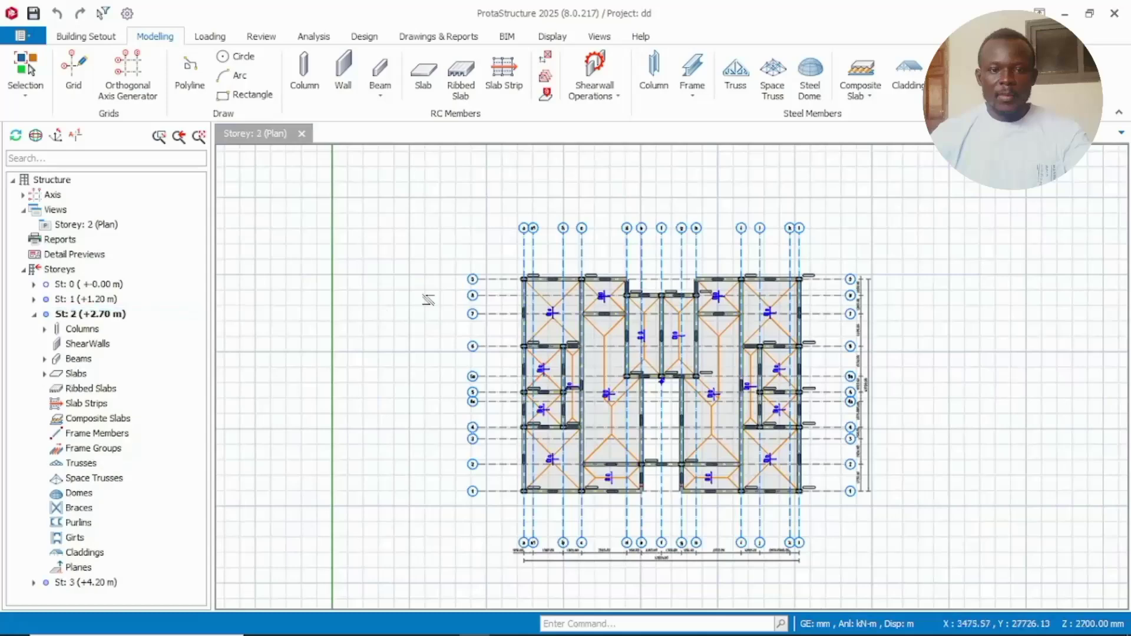
pyautogui.scroll(3, 648, 414)
pyautogui.moveTo(655, 421); pyautogui.dragTo(551, 380, button='middle')
pyautogui.scroll(-2, 551, 380)
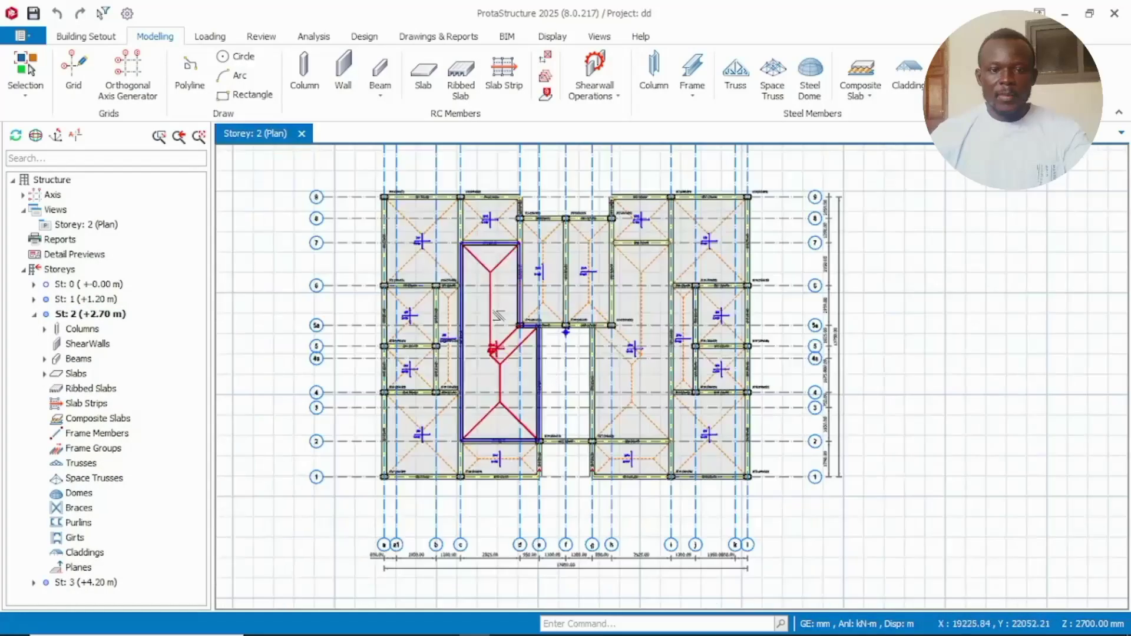
pyautogui.click(492, 275)
pyautogui.click(491, 275)
pyautogui.press('Delete')
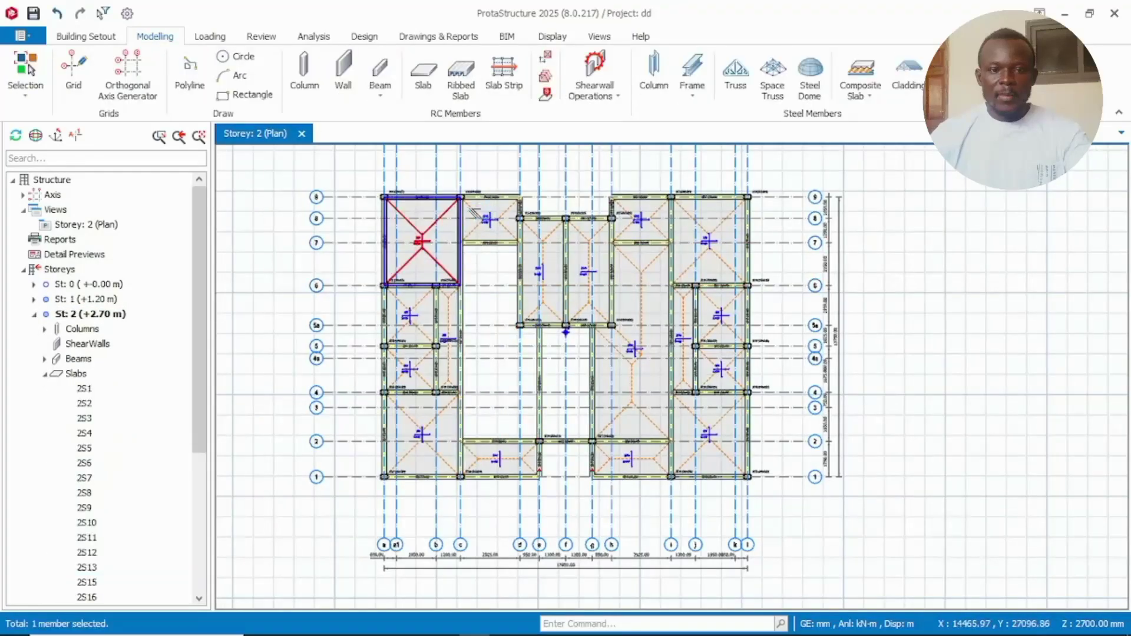
pyautogui.press('Delete')
pyautogui.moveTo(477, 268); pyautogui.dragTo(450, 290, button='middle')
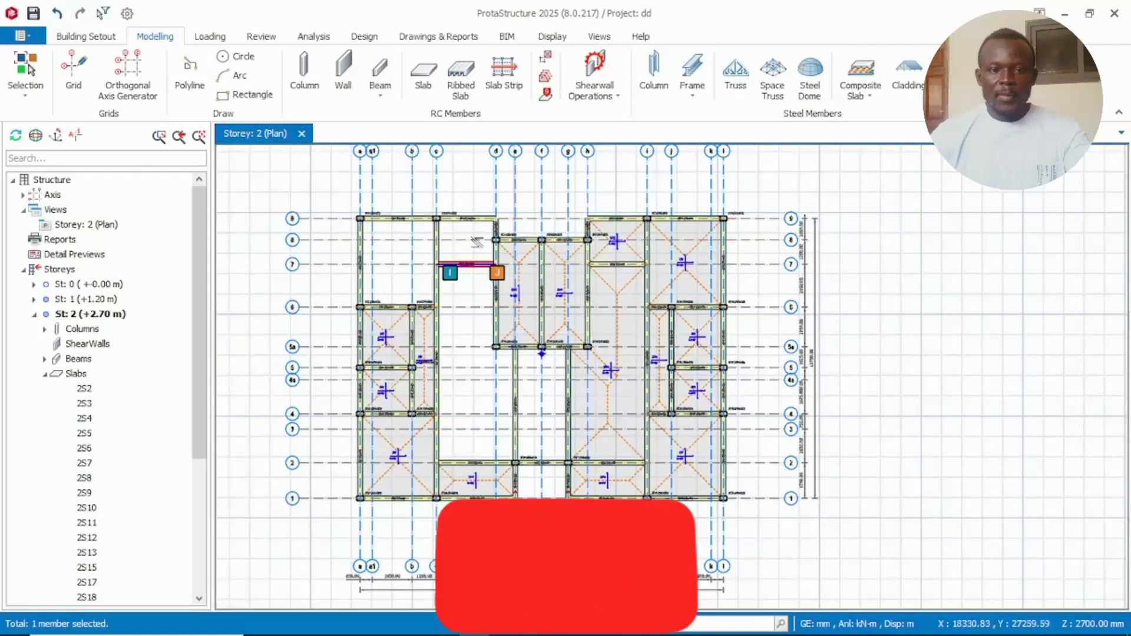
# Delete the columns, beams and slabs of both side wings on storey 2, excluding the axes from the selection
pyautogui.moveTo(479, 199); pyautogui.dragTo(339, 509)
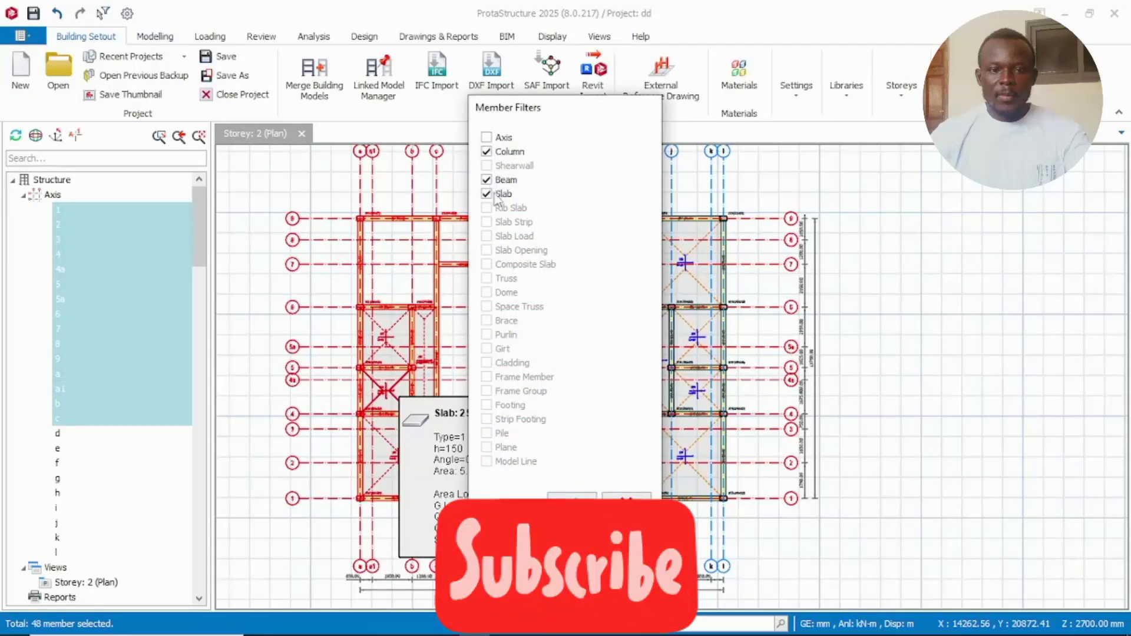
pyautogui.click(558, 499)
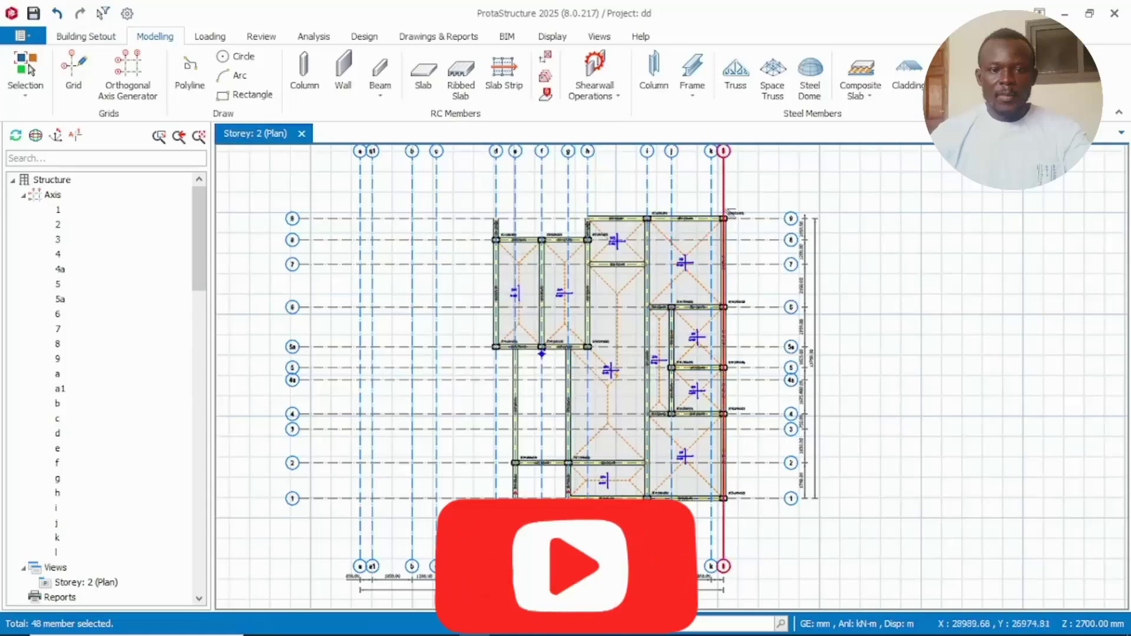
pyautogui.moveTo(734, 200); pyautogui.dragTo(583, 526)
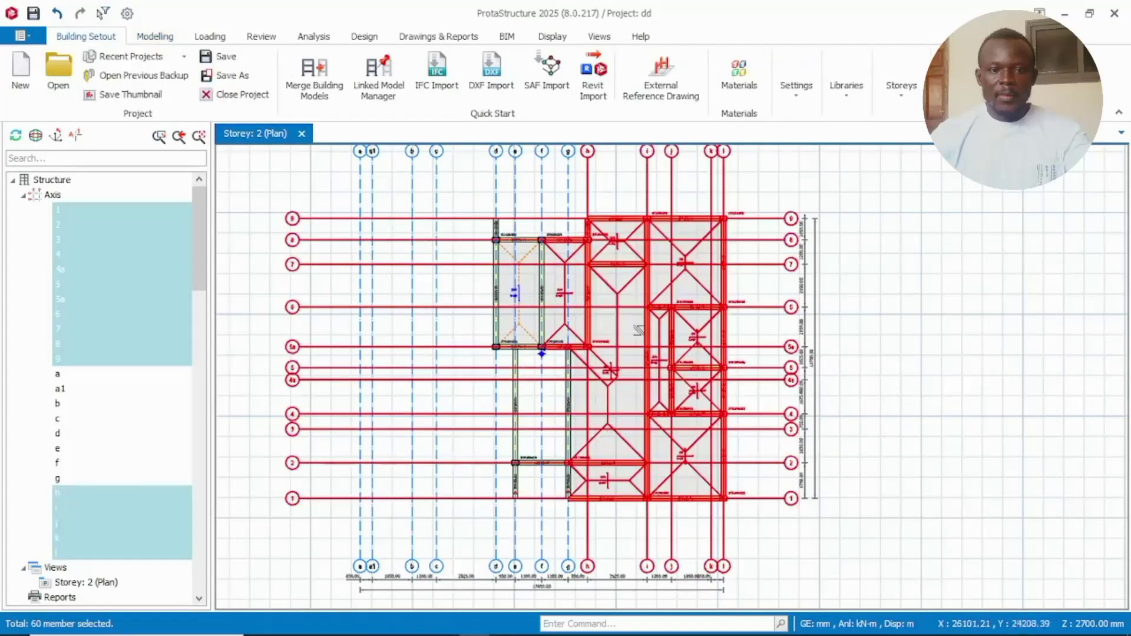
pyautogui.press('Delete')
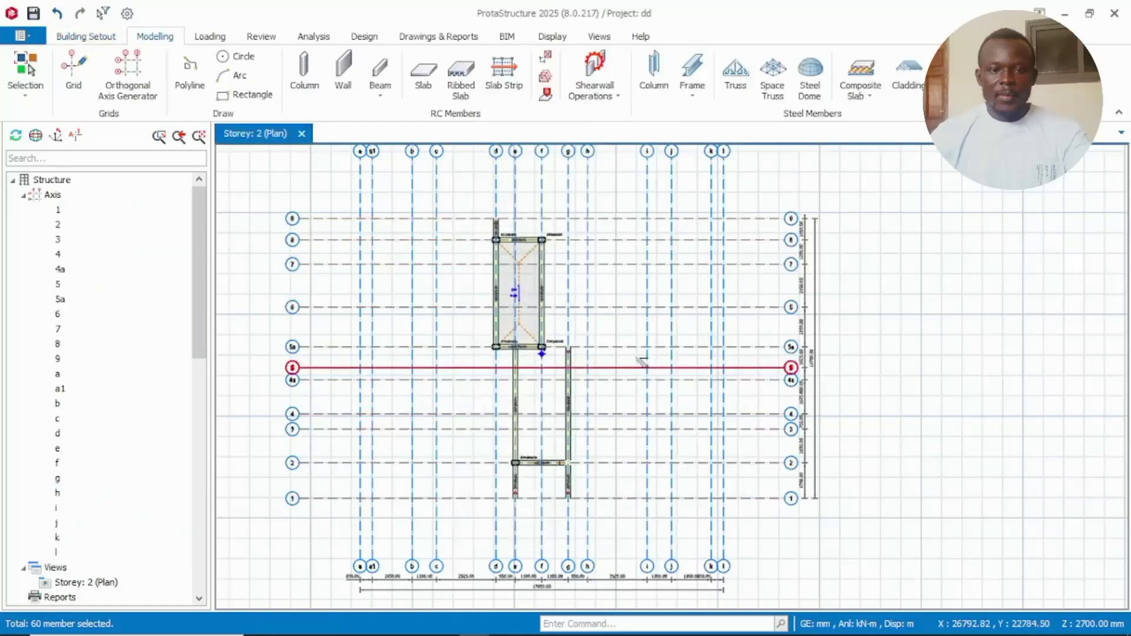
# Delete the remaining slab at d–f/5a–8 on storey 2 and the two columns on axis 8
pyautogui.scroll(2, 524, 303)
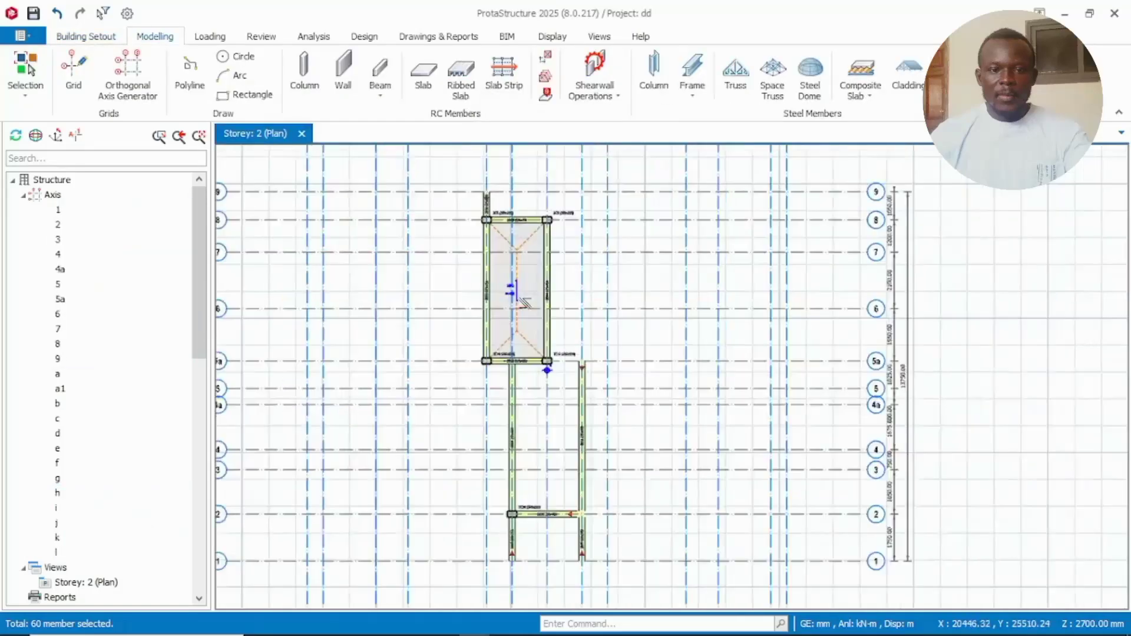
pyautogui.click(514, 225)
pyautogui.press('Delete')
pyautogui.moveTo(580, 177); pyautogui.dragTo(566, 272, button='middle')
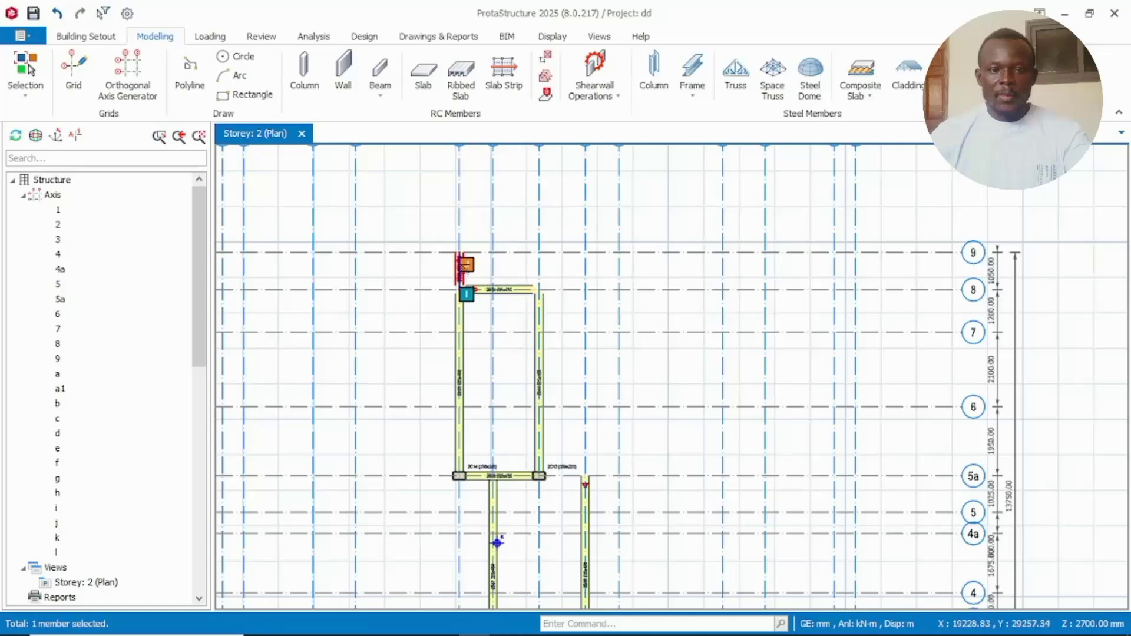
# Delete the beams above axis 5a on storey 2, along axes d, f and 8
pyautogui.click(459, 346)
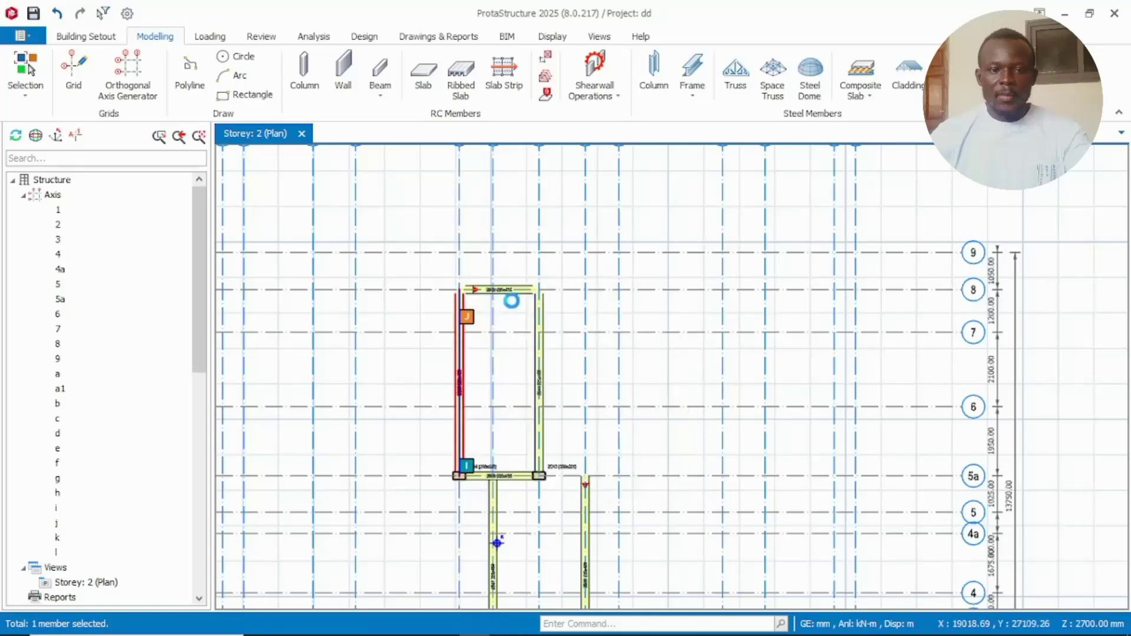
pyautogui.press('Delete')
pyautogui.click(512, 291)
pyautogui.press('Delete')
pyautogui.click(540, 377)
pyautogui.press('Delete')
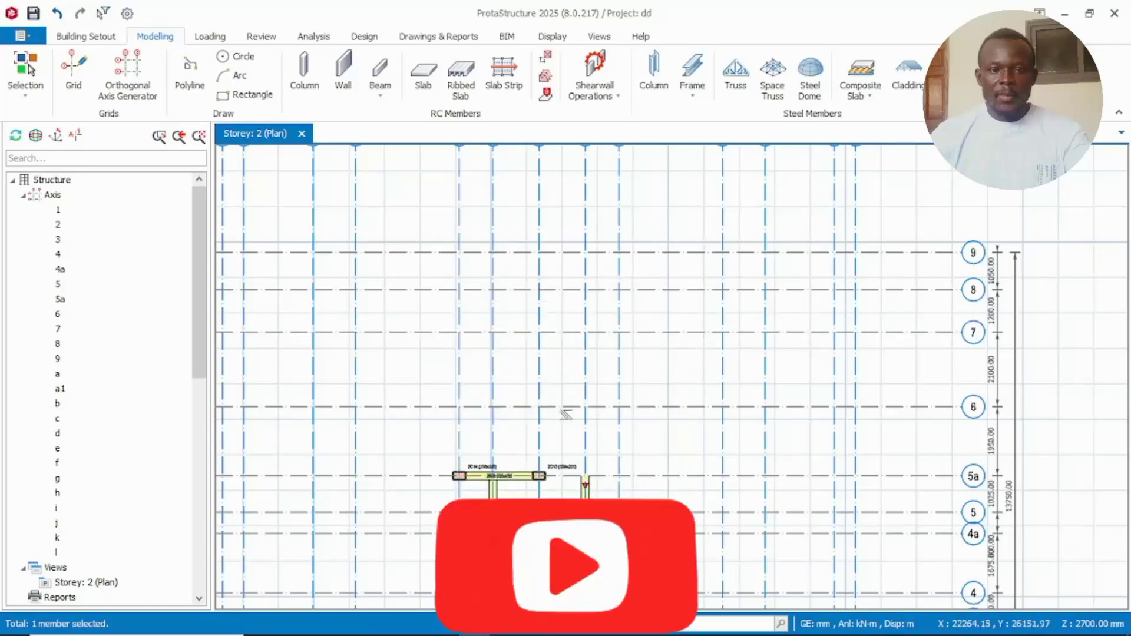
# Delete the two short beams between axes 1 and 2, along axes e and g, on the storey 2 plan
pyautogui.moveTo(566, 415); pyautogui.dragTo(542, 307, button='middle')
pyautogui.moveTo(536, 385); pyautogui.dragTo(490, 318, button='middle')
pyautogui.scroll(1, 490, 318)
pyautogui.scroll(1, 457, 318)
pyautogui.moveTo(475, 378); pyautogui.dragTo(424, 224, button='middle')
pyautogui.scroll(-3, 452, 312)
pyautogui.scroll(3, 449, 330)
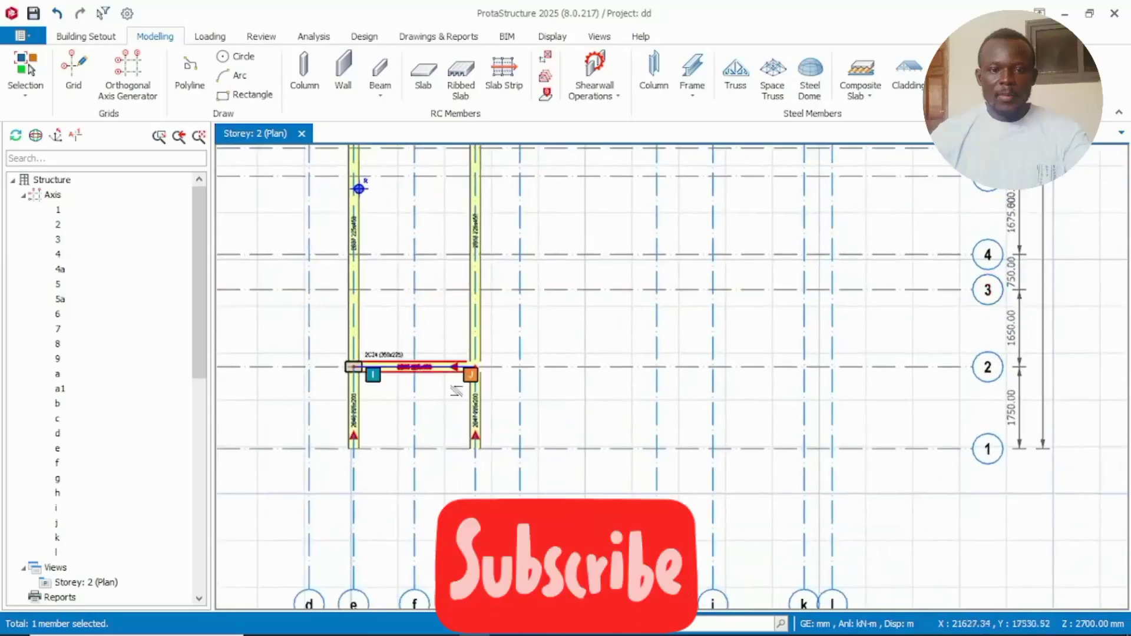
pyautogui.click(362, 411)
pyautogui.press('Delete')
pyautogui.moveTo(397, 309); pyautogui.dragTo(409, 447, button='middle')
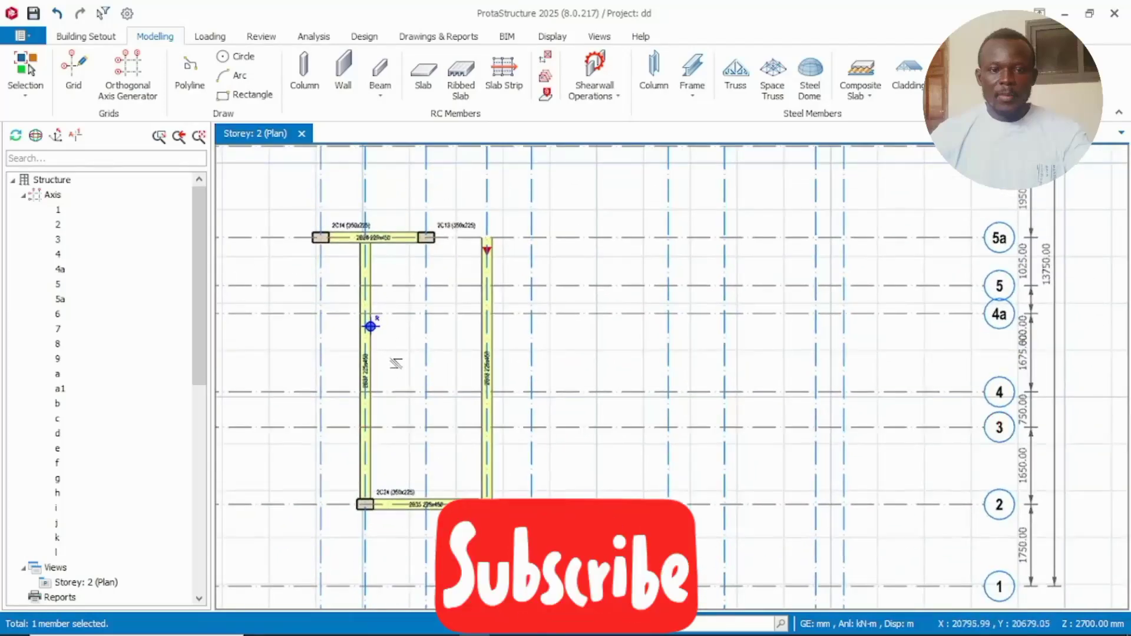
# Extend the beam line on axis 5a with a 225x450 beam from the column at axis f to axis g
pyautogui.moveTo(412, 264); pyautogui.dragTo(439, 305, button='middle')
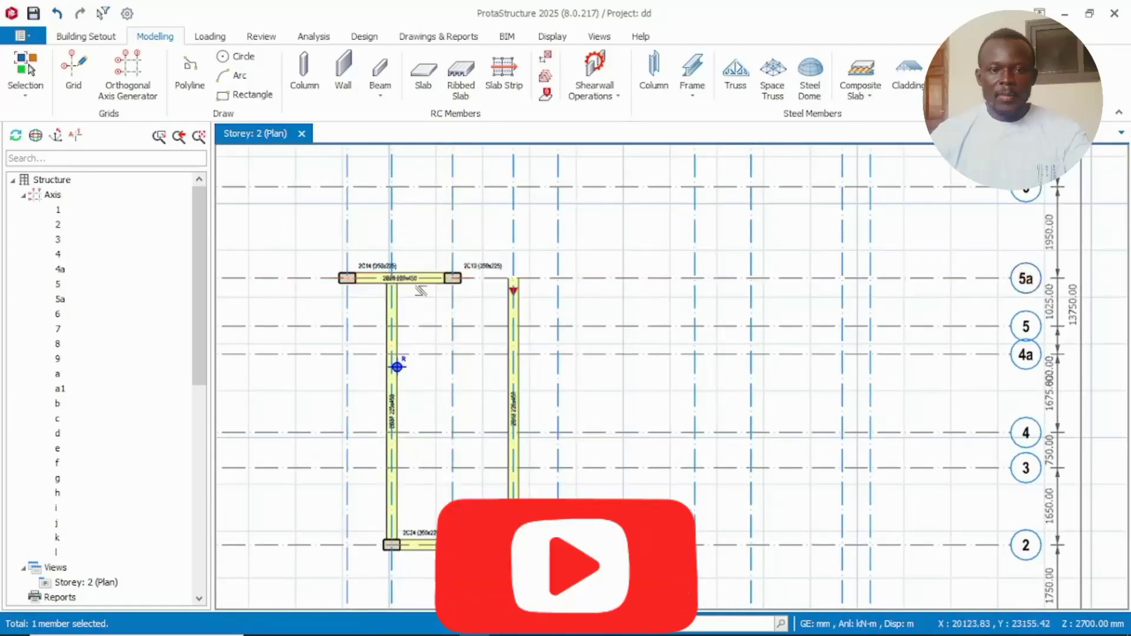
pyautogui.scroll(1, 422, 287)
pyautogui.moveTo(425, 285)
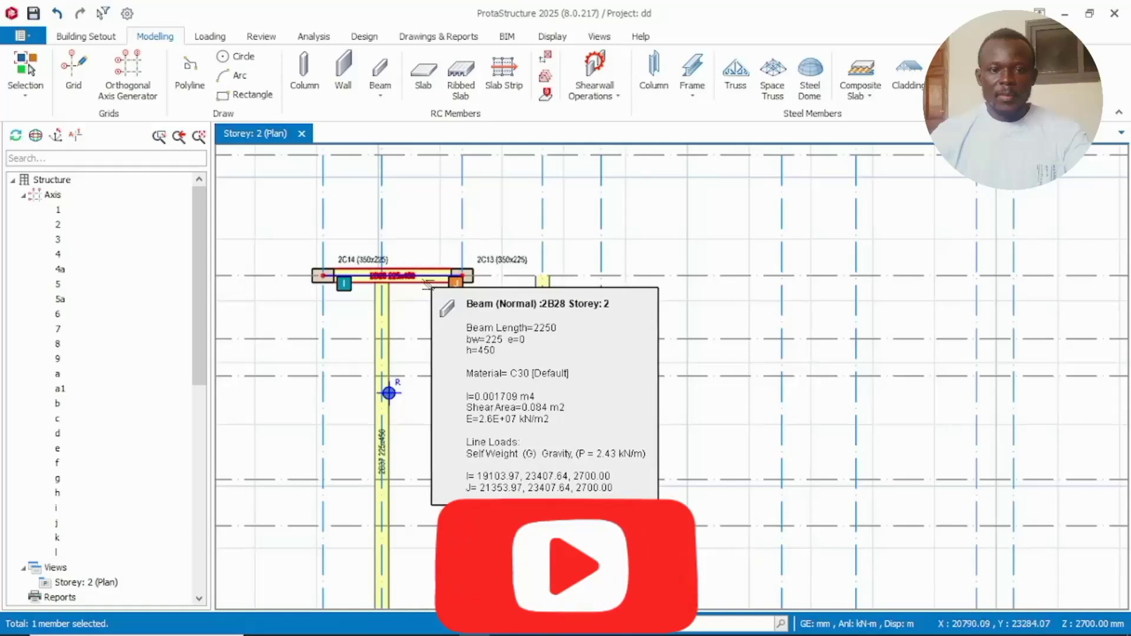
pyautogui.click(427, 284)
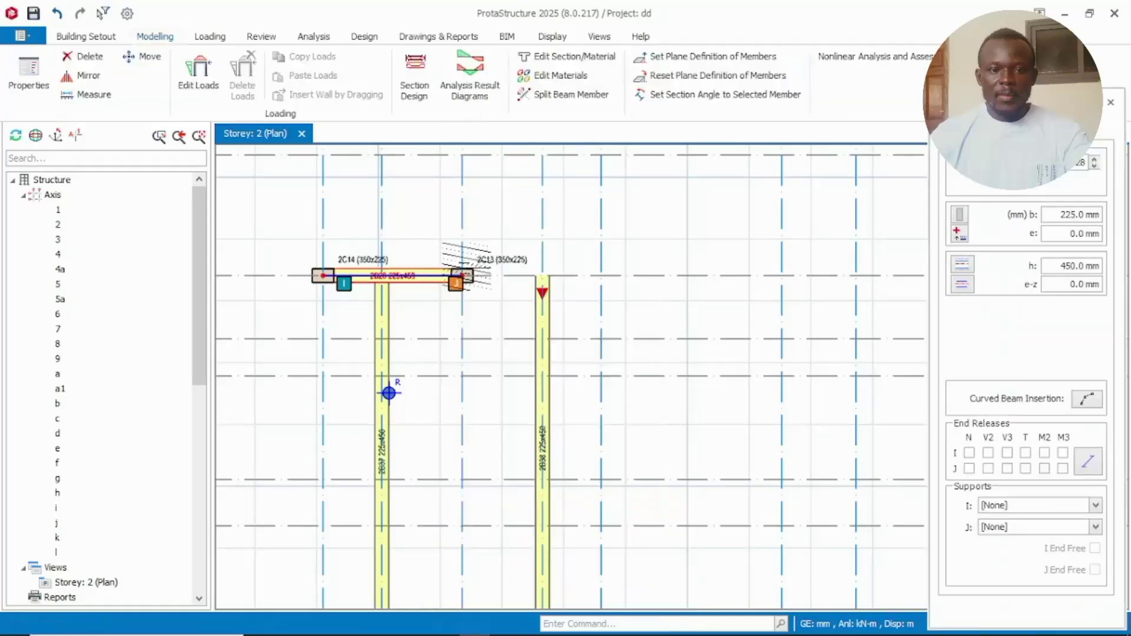
pyautogui.click(542, 276)
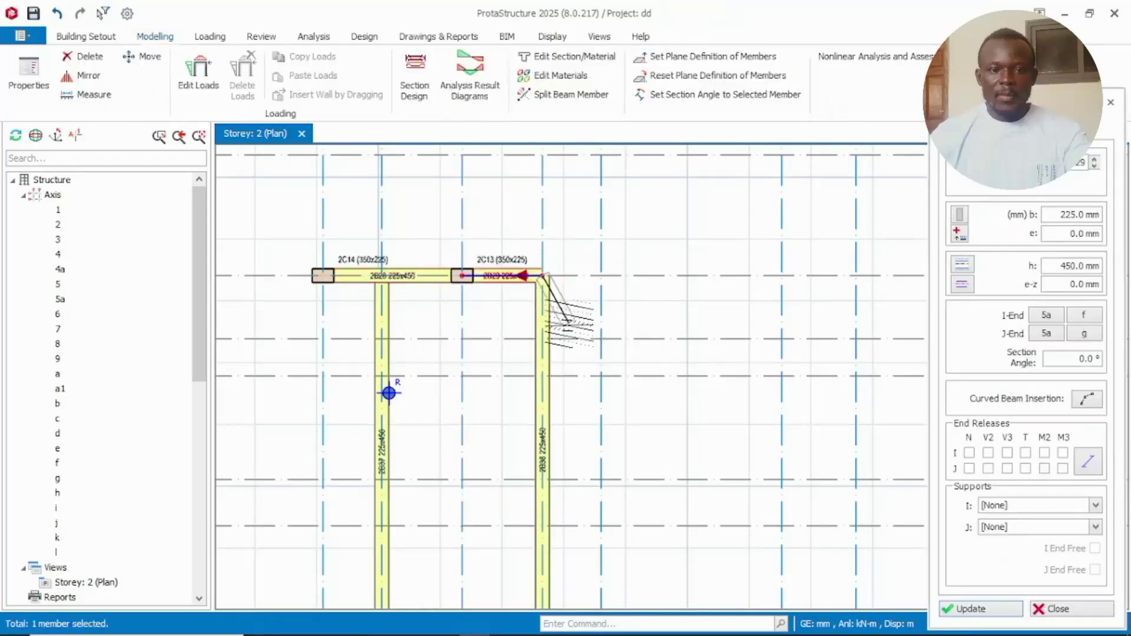
pyautogui.press('Escape')
pyautogui.moveTo(438, 352); pyautogui.dragTo(439, 258, button='middle')
pyautogui.scroll(-3, 474, 327)
pyautogui.scroll(3, 464, 322)
pyautogui.press('Escape')
pyautogui.scroll(-2, 453, 273)
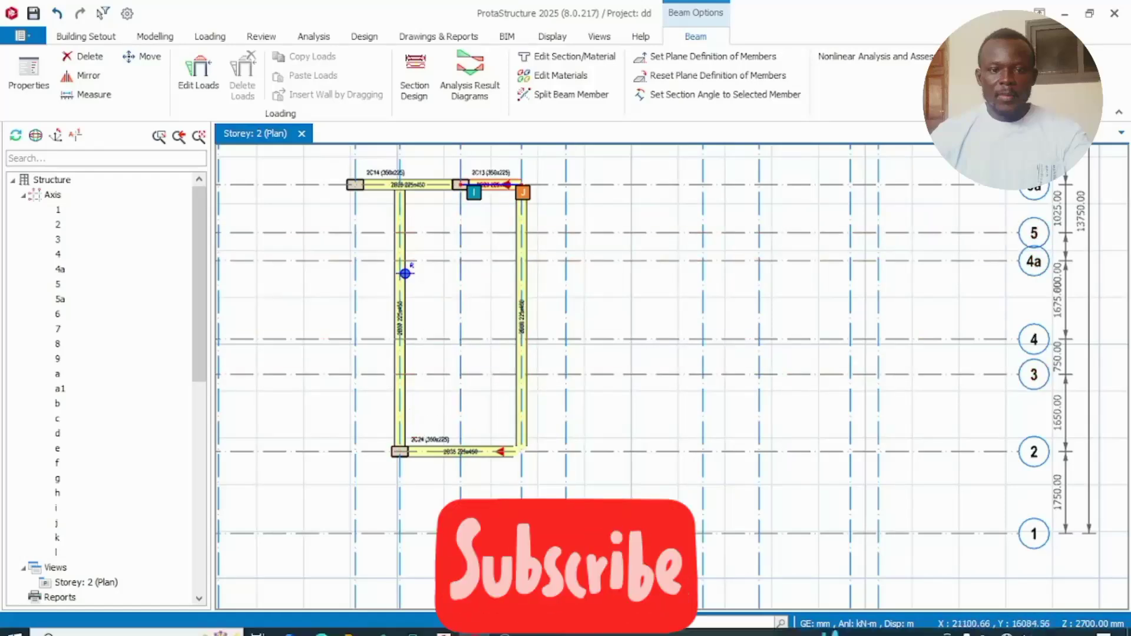
# Switch to the AutoCAD floor plan and measure the distance between the upper end of the staircase's centre divider and the wall on axis 5a
pyautogui.click(441, 625)
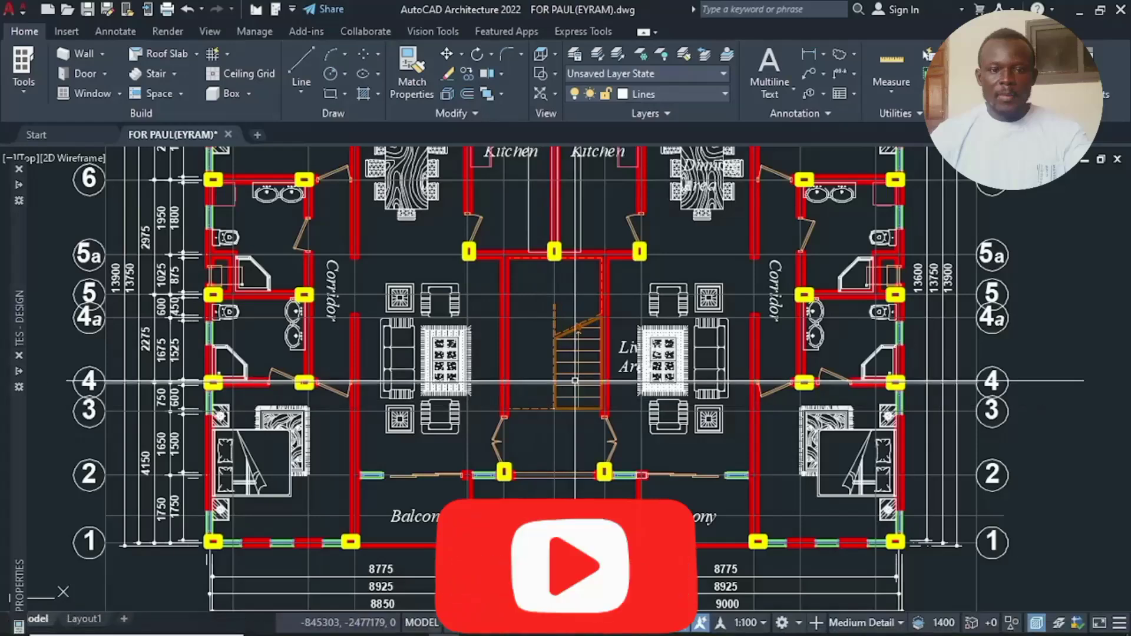
pyautogui.scroll(3, 592, 405)
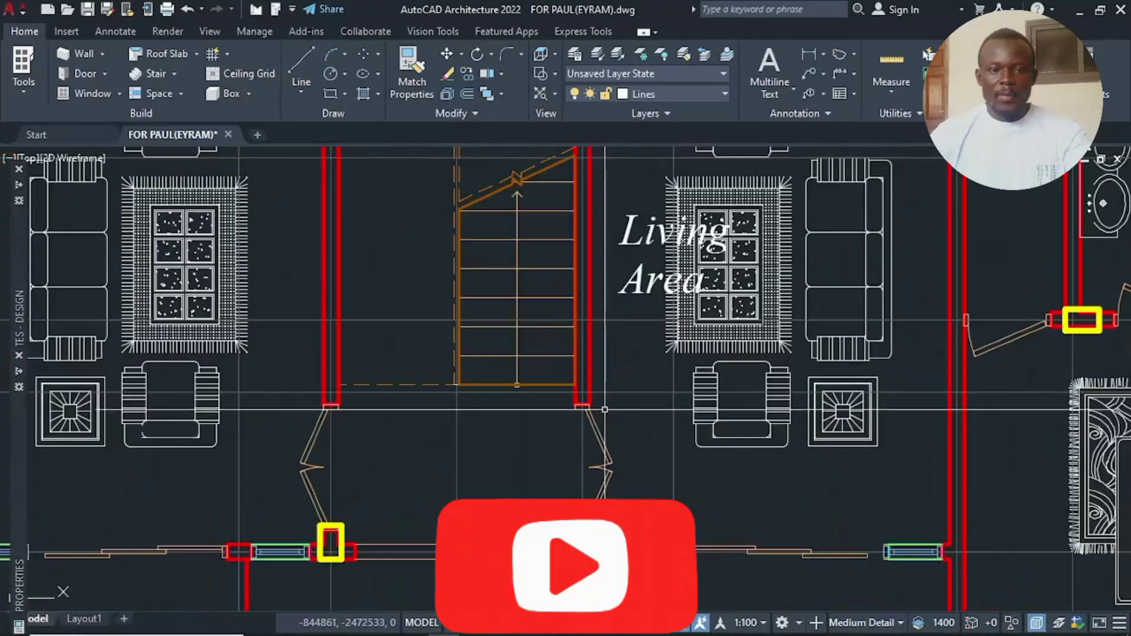
pyautogui.scroll(-6, 592, 405)
pyautogui.scroll(4, 595, 406)
pyautogui.scroll(-1, 596, 407)
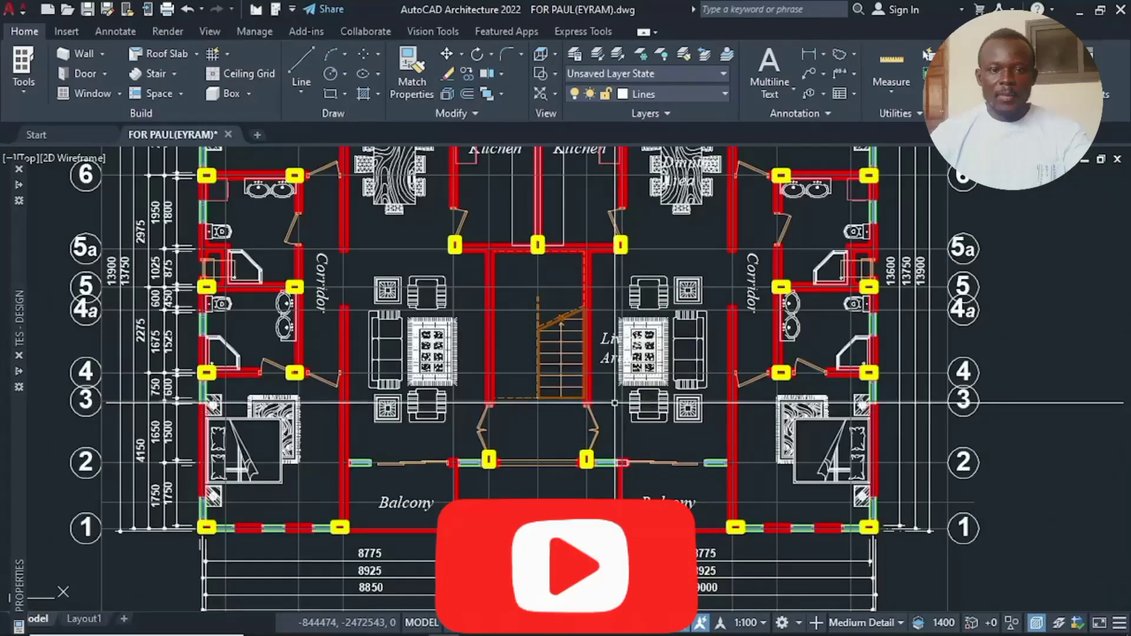
pyautogui.scroll(1, 596, 406)
pyautogui.scroll(2, 573, 298)
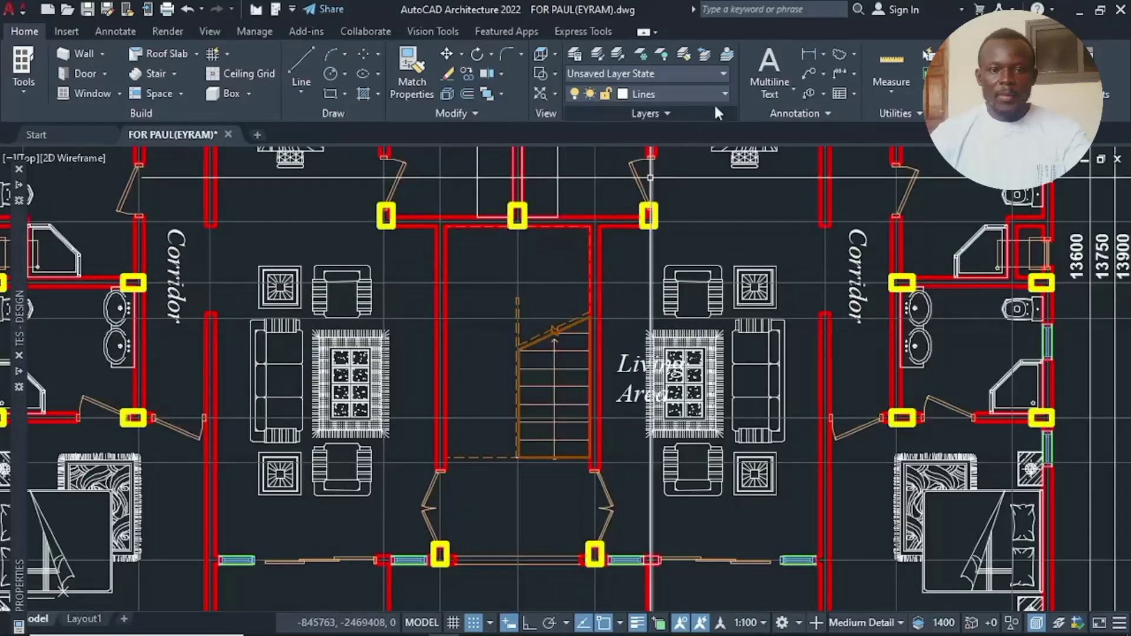
pyautogui.scroll(4, 528, 296)
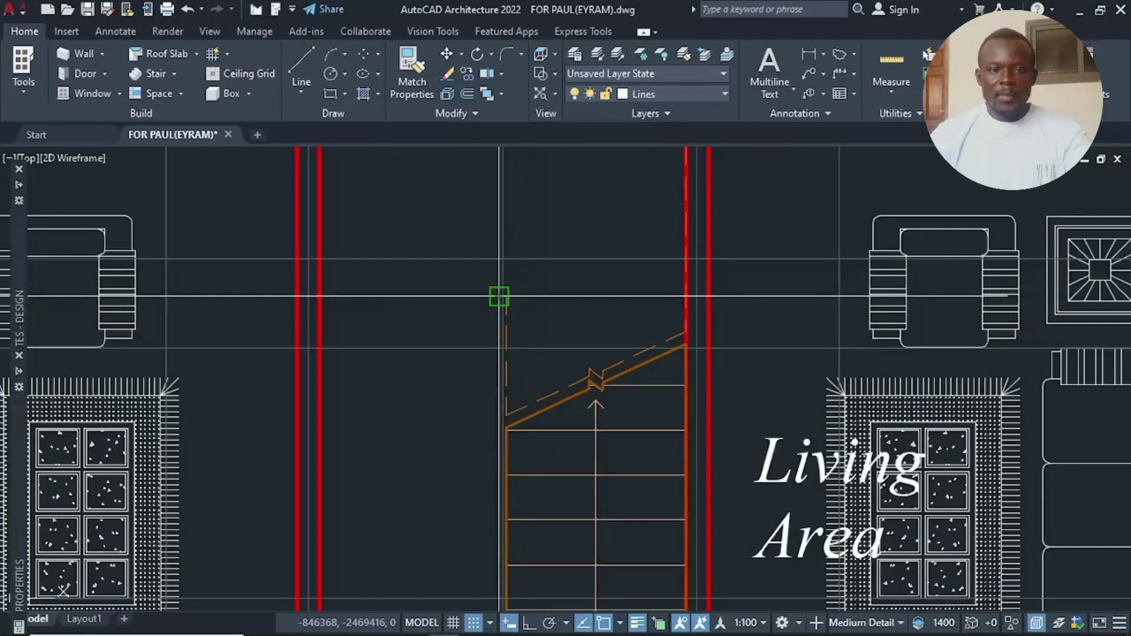
pyautogui.click(500, 298)
pyautogui.moveTo(475, 188); pyautogui.dragTo(529, 314, button='middle')
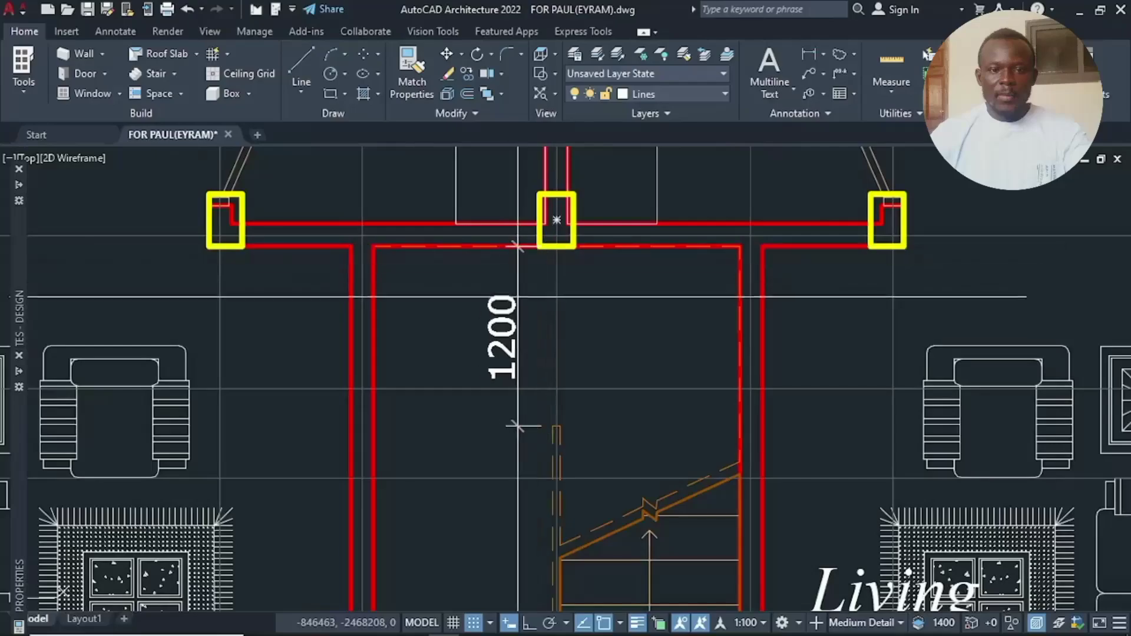
# Examine the staircase flight and landing areas between axes 2 and 5a on the floor plan
pyautogui.scroll(-7, 528, 340)
pyautogui.scroll(6, 554, 380)
pyautogui.moveTo(498, 246); pyautogui.dragTo(506, 225, button='middle')
pyautogui.scroll(-2, 523, 339)
pyautogui.scroll(-2, 506, 225)
pyautogui.scroll(8, 506, 224)
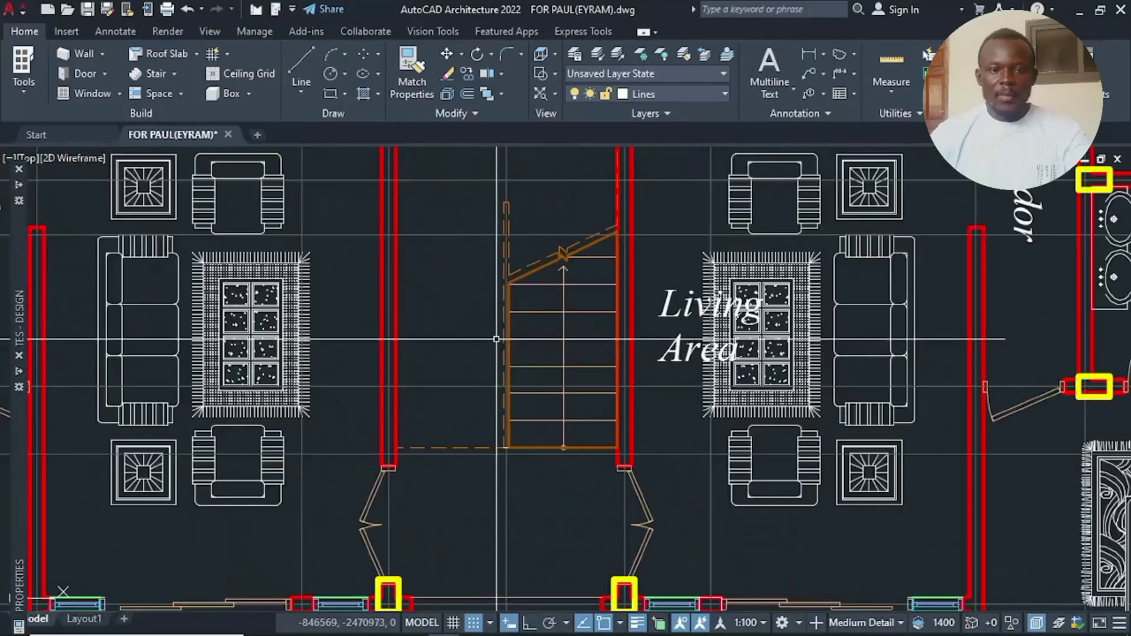
pyautogui.scroll(-5, 517, 321)
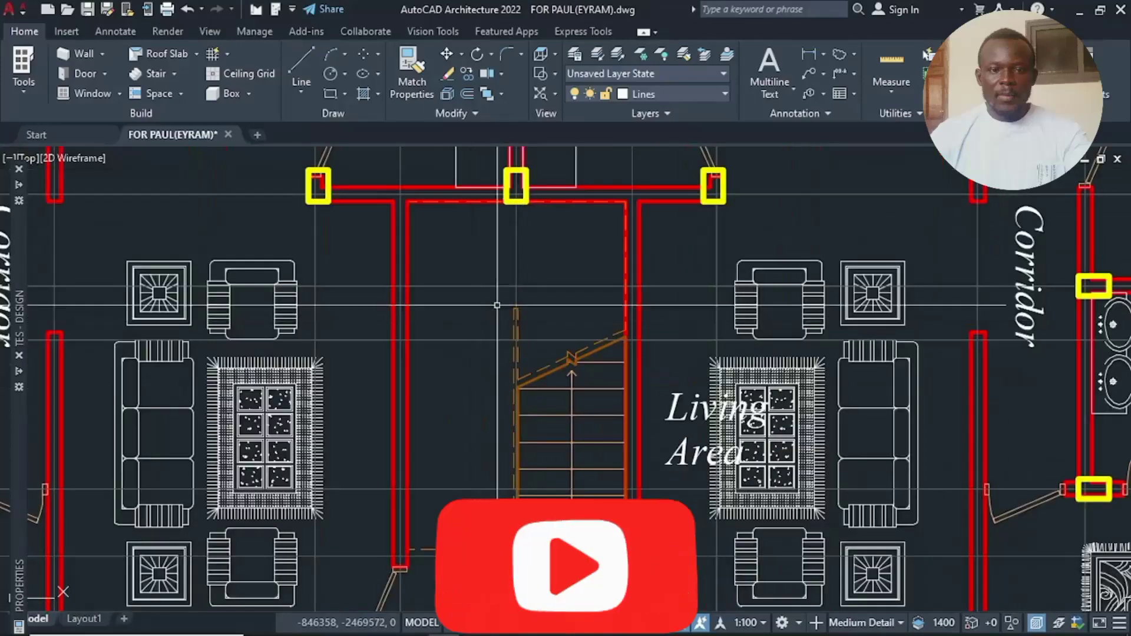
pyautogui.moveTo(529, 233); pyautogui.dragTo(530, 325, button='middle')
pyautogui.scroll(-2, 530, 324)
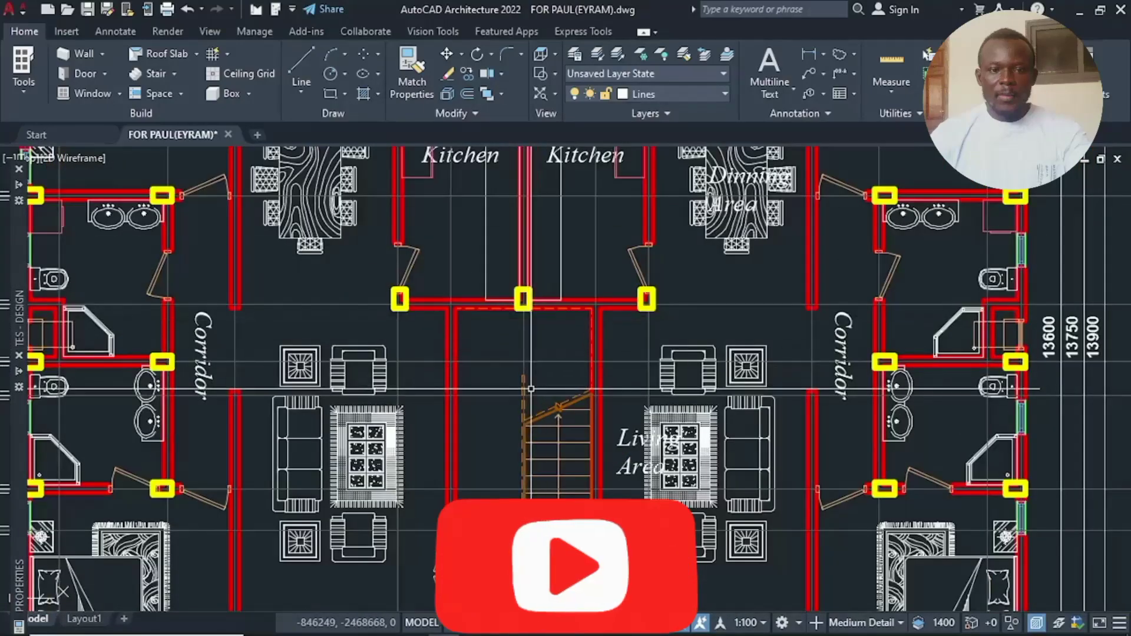
pyautogui.moveTo(526, 376); pyautogui.dragTo(479, 300, button='middle')
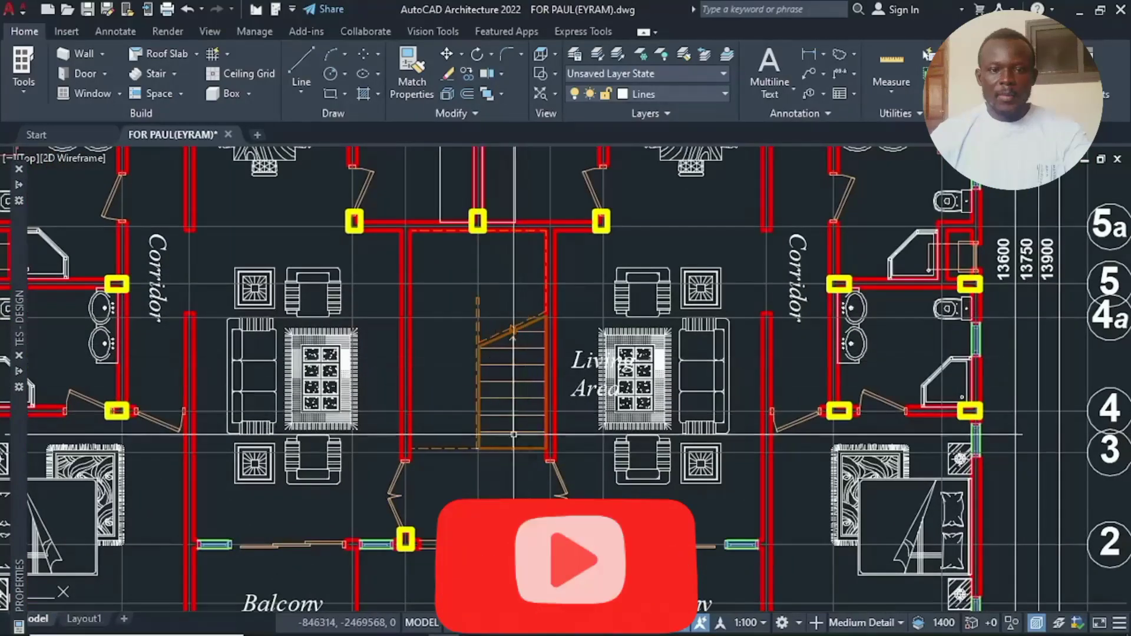
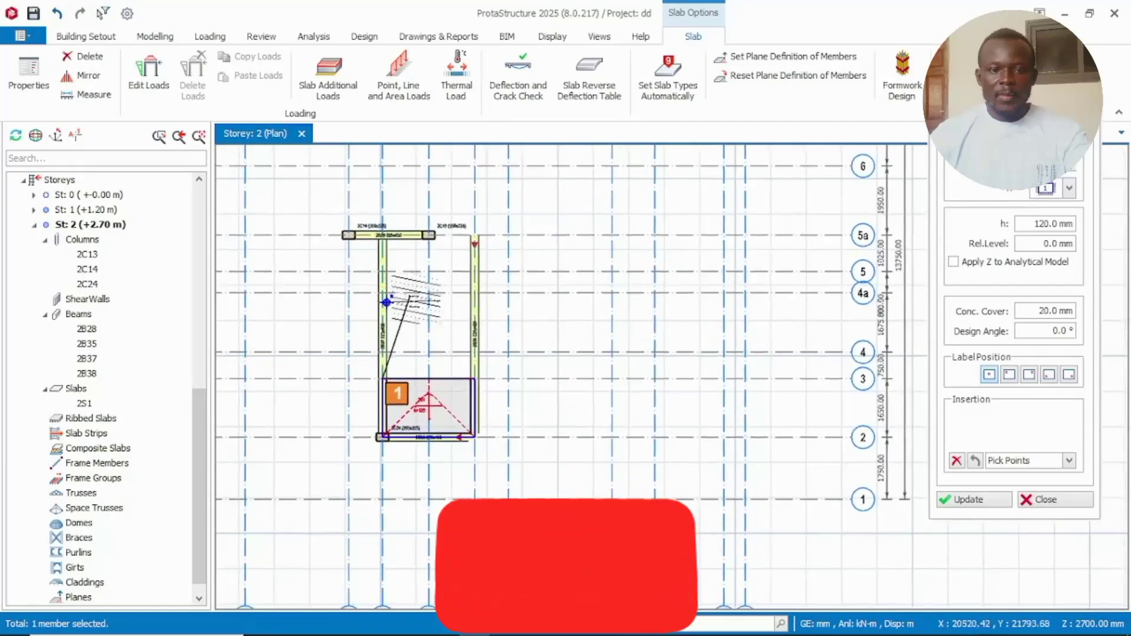
# End slab insertion and add a 225x450 mm beam on axis 5a between the axis f column and axis g
pyautogui.press('Escape')
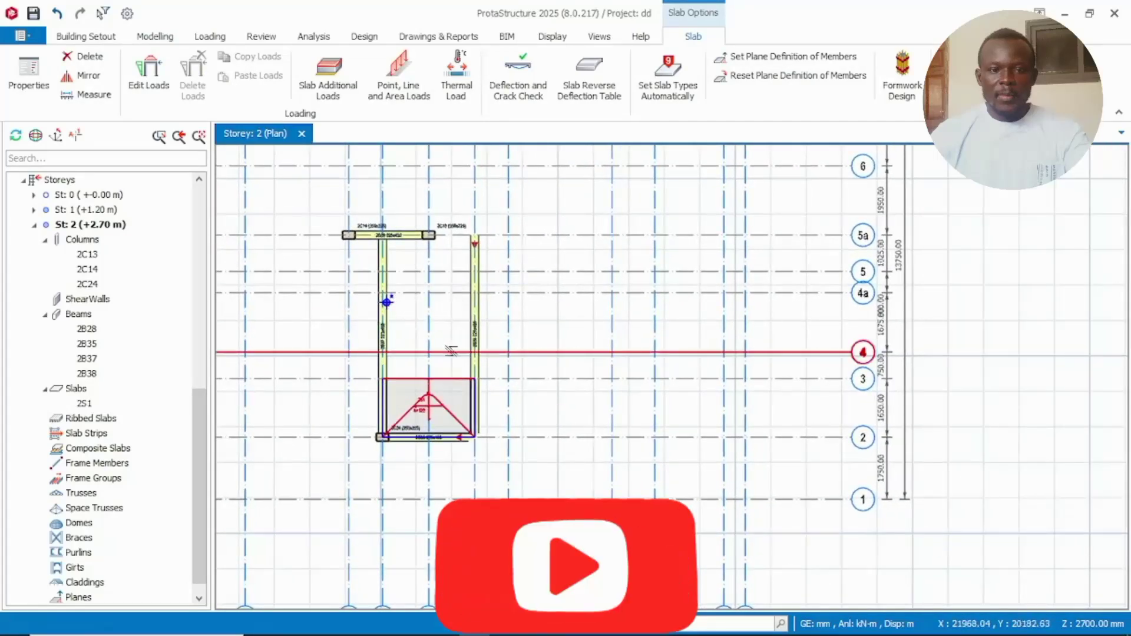
pyautogui.scroll(2, 423, 313)
pyautogui.scroll(1, 450, 295)
pyautogui.moveTo(449, 295); pyautogui.dragTo(382, 381, button='middle')
pyautogui.moveTo(356, 313); pyautogui.dragTo(437, 291, button='middle')
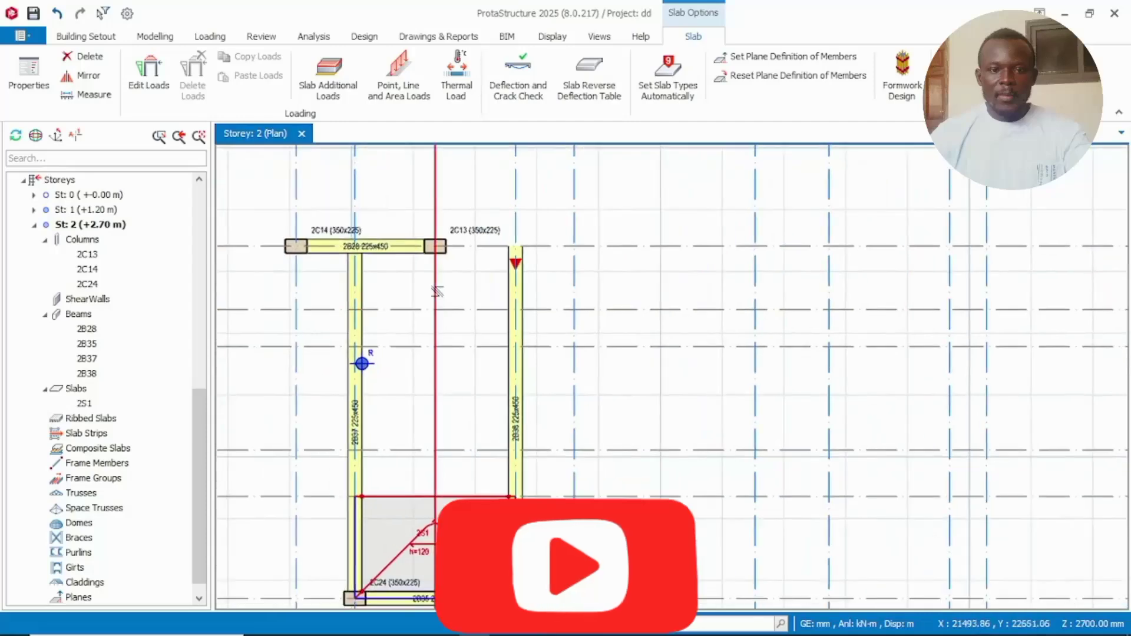
pyautogui.scroll(-2, 437, 292)
pyautogui.scroll(1, 417, 281)
pyautogui.click(421, 266)
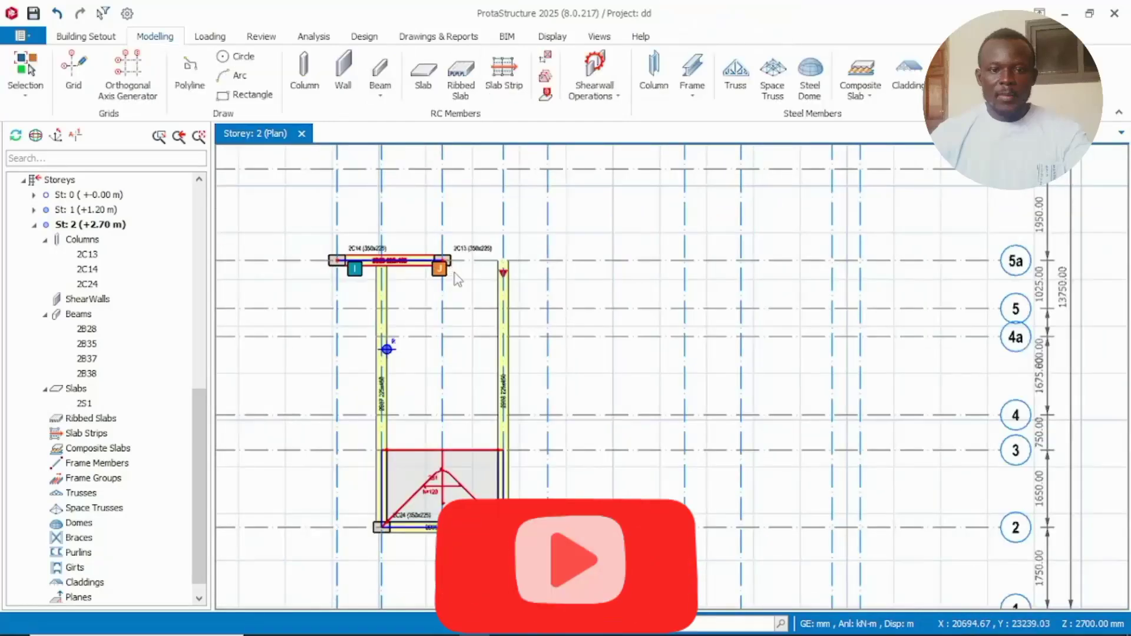
pyautogui.scroll(3, 454, 272)
pyautogui.click(427, 246)
pyautogui.click(566, 247)
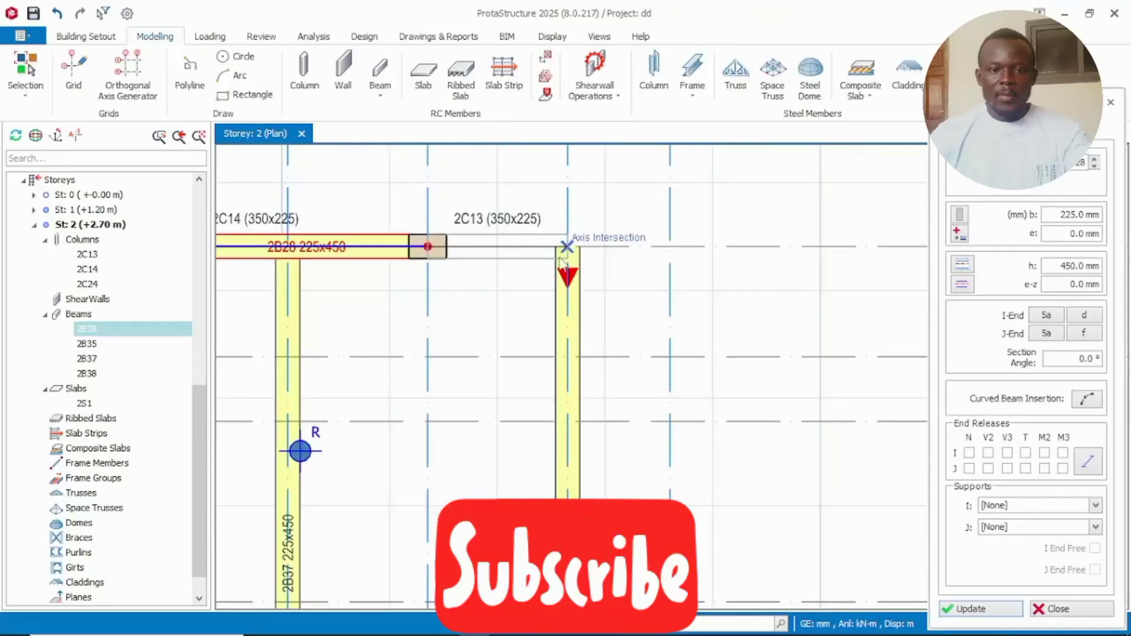
pyautogui.scroll(-1, 648, 236)
# Offset axis 5a by -1200 mm to create a new axis for the stair landing edge
pyautogui.click(648, 196)
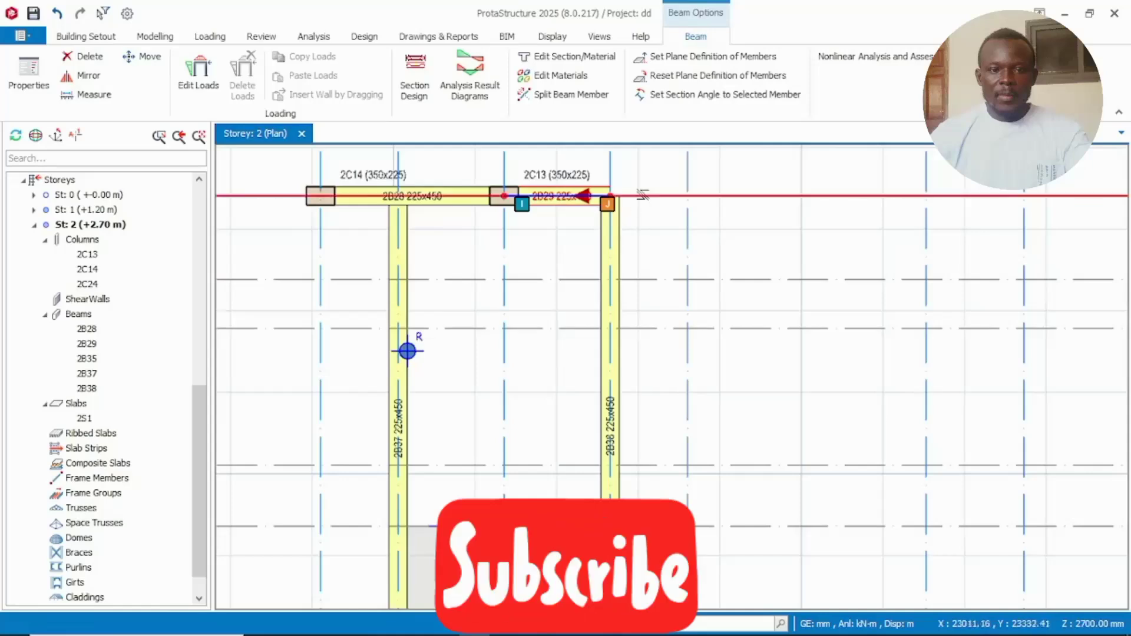
pyautogui.rightClick(650, 198)
pyautogui.click(698, 311)
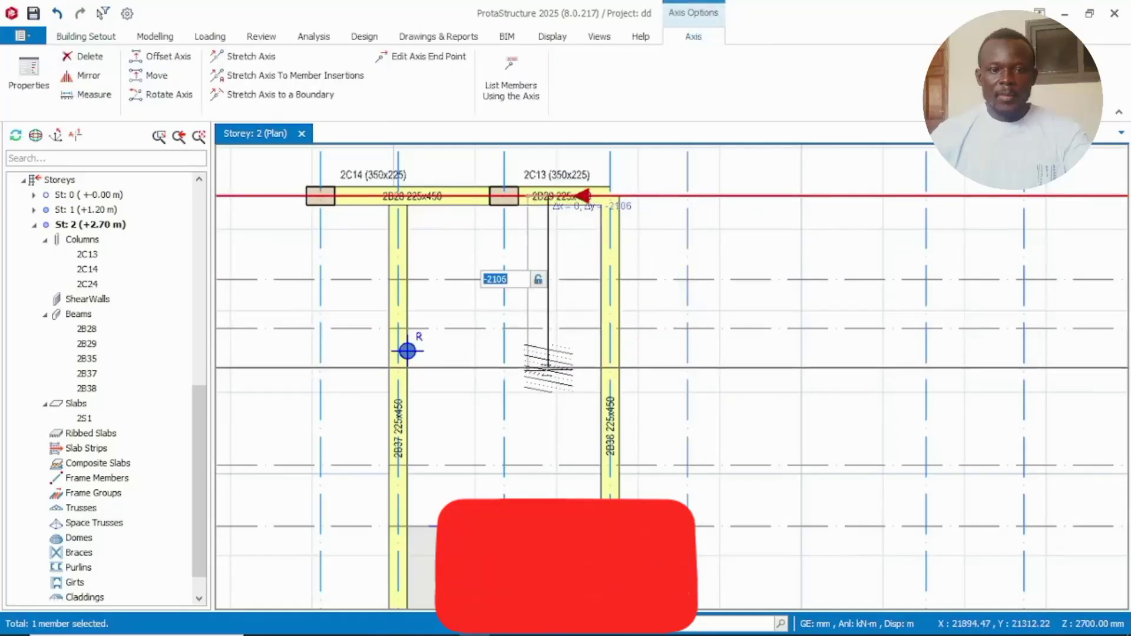
pyautogui.press('Return')
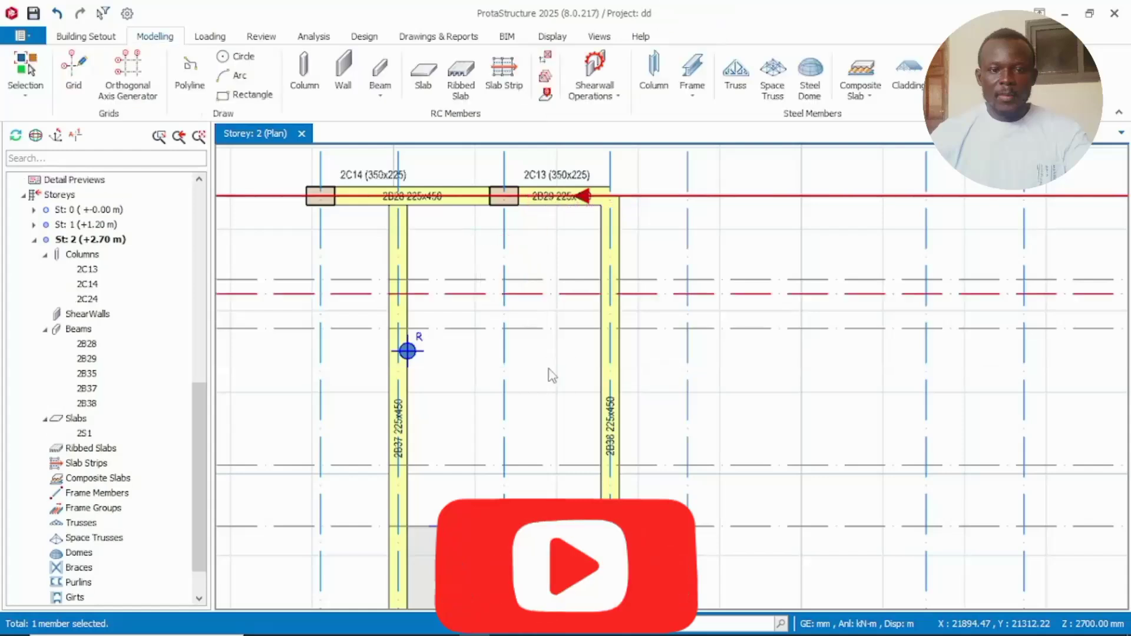
pyautogui.scroll(-2, 537, 368)
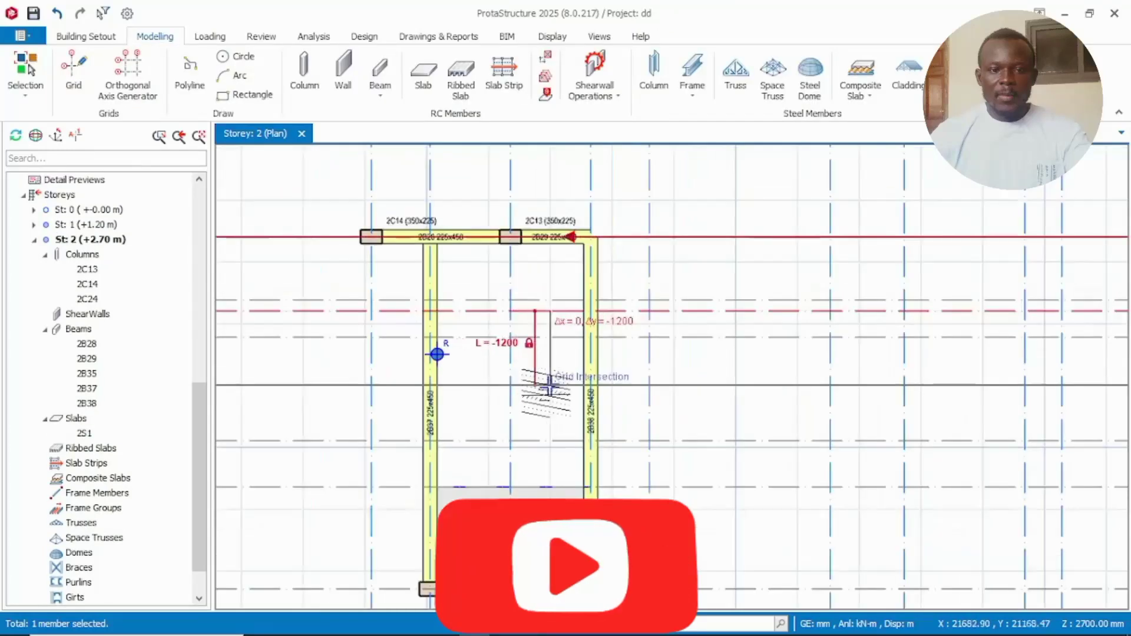
pyautogui.moveTo(520, 419); pyautogui.dragTo(523, 380, button='middle')
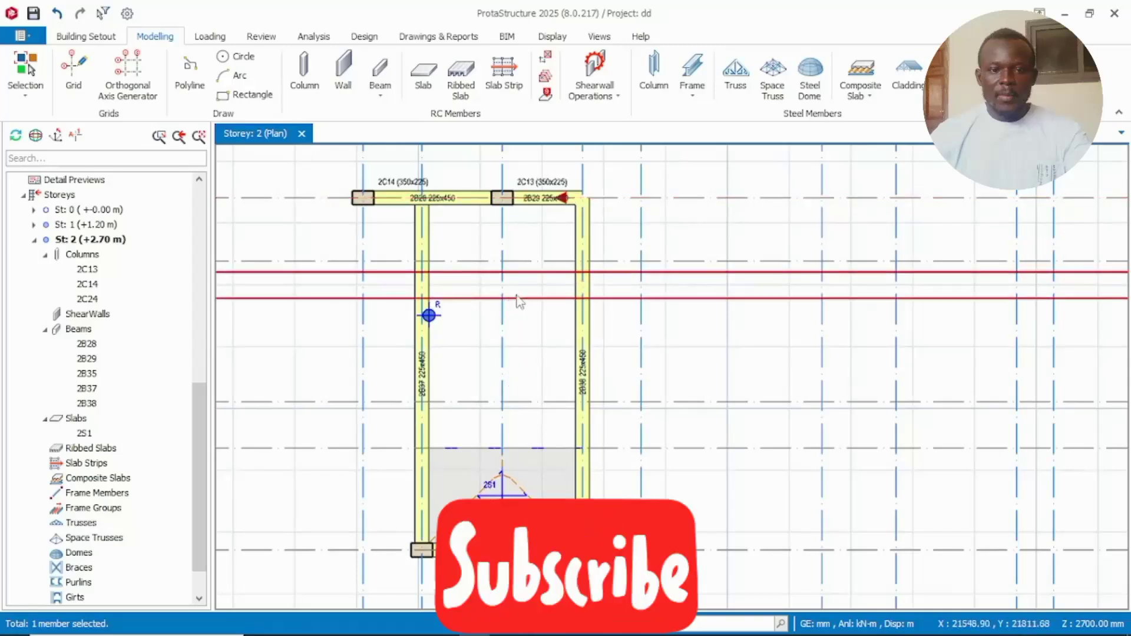
pyautogui.scroll(-2, 488, 279)
pyautogui.moveTo(520, 281); pyautogui.dragTo(479, 292, button='middle')
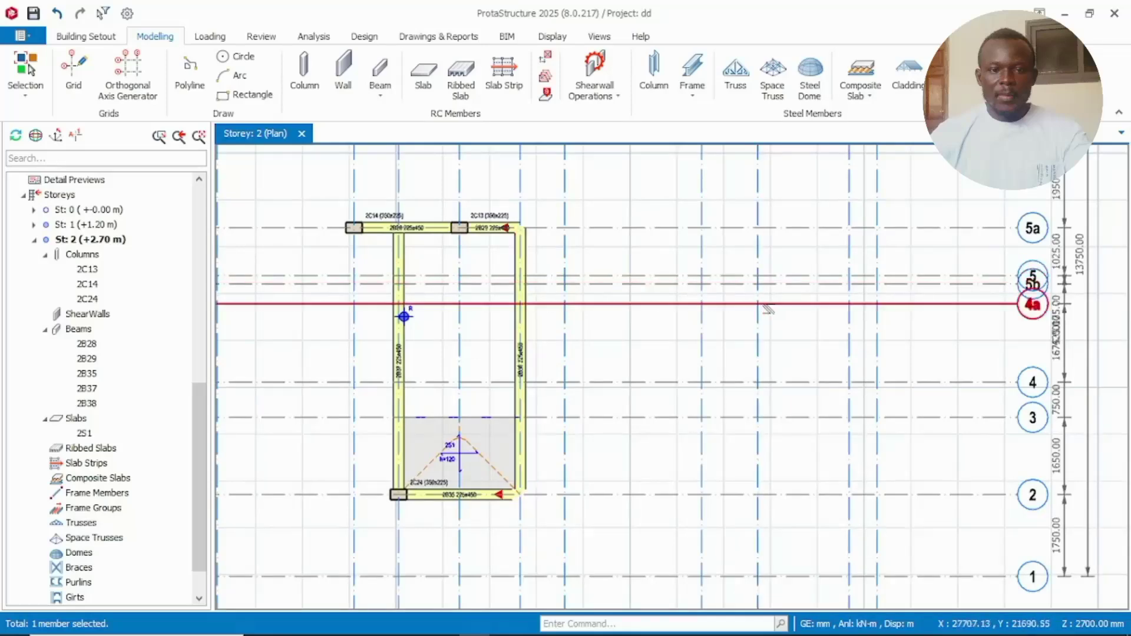
# Set the thickness of the landing slab between axes 2–3 and e–g to 150 mm
pyautogui.moveTo(644, 326); pyautogui.dragTo(711, 305, button='middle')
pyautogui.scroll(-2, 620, 313)
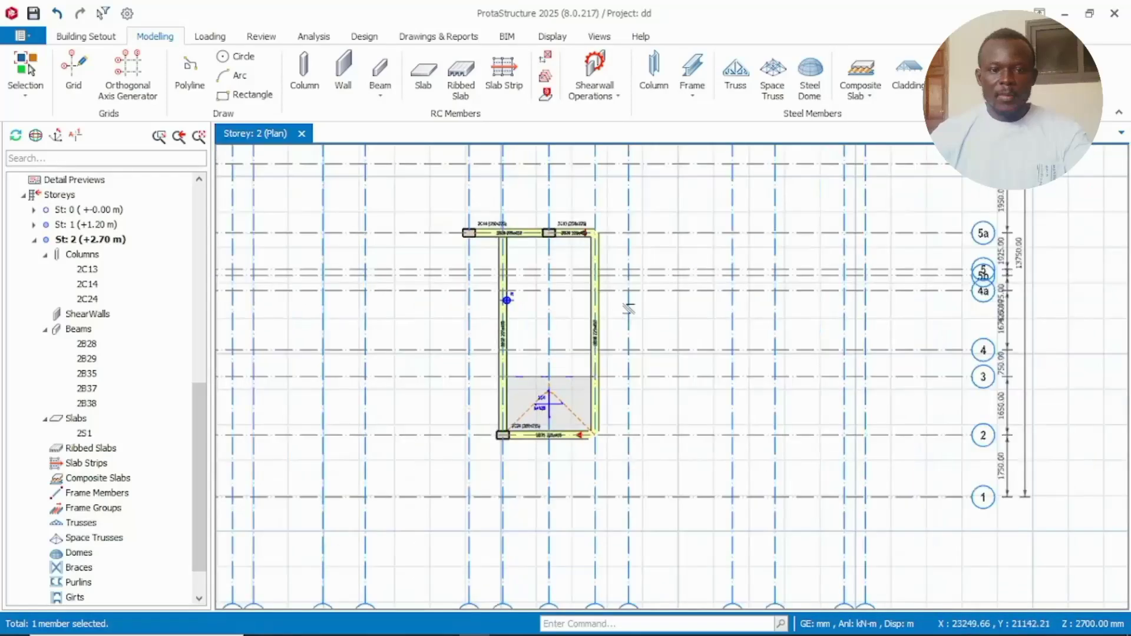
pyautogui.scroll(6, 533, 293)
pyautogui.scroll(-2, 581, 311)
pyautogui.moveTo(601, 346); pyautogui.dragTo(547, 324, button='middle')
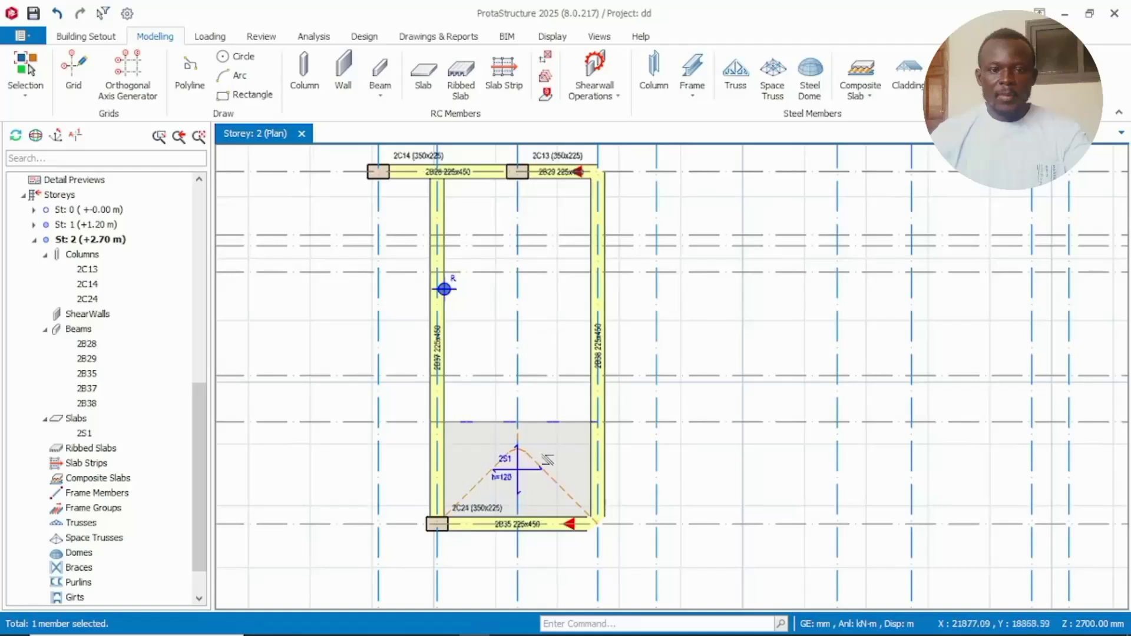
pyautogui.doubleClick(547, 460)
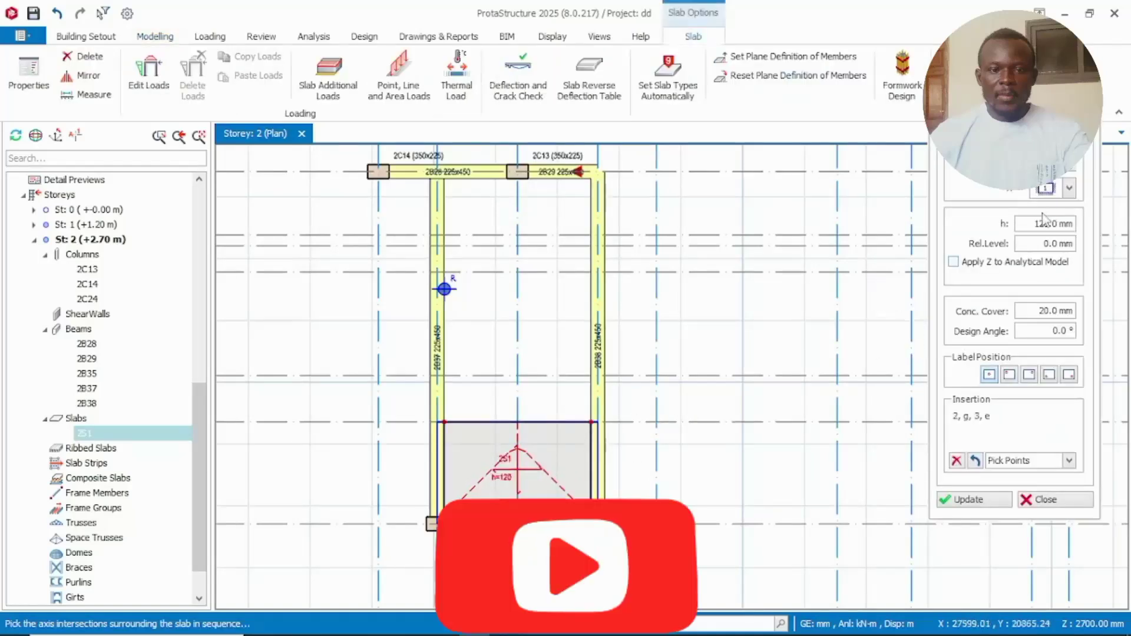
pyautogui.click(1045, 223)
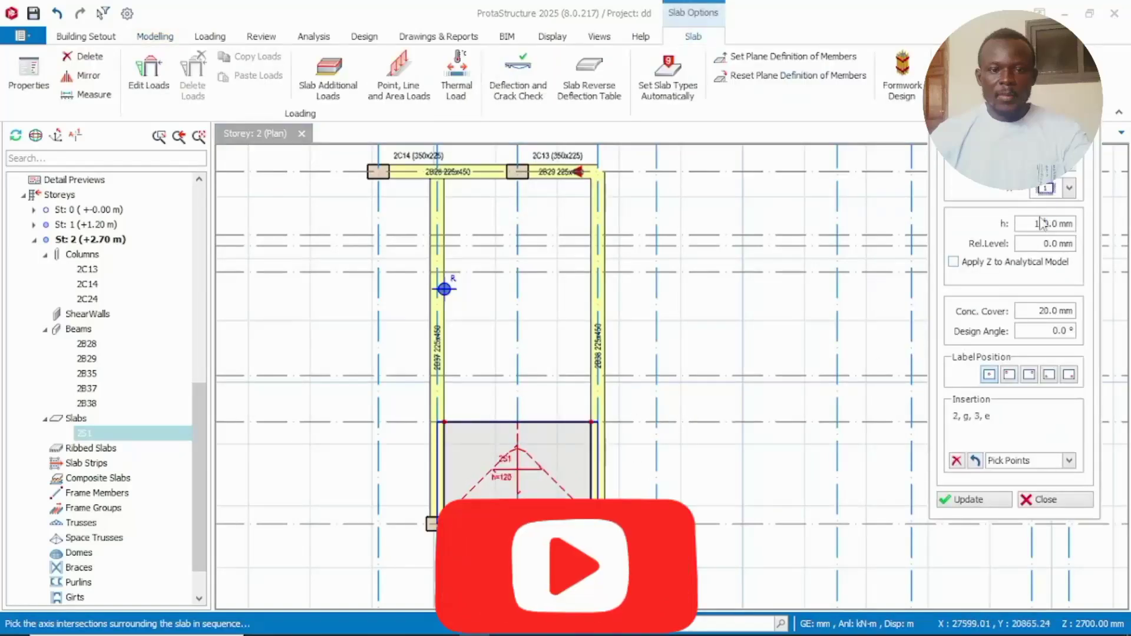
# Apply the Terrace/Balcony dead load and a 0.5 kN/m2 imposed load to the landing slab, and update it
pyautogui.scroll(-5, 1046, 224)
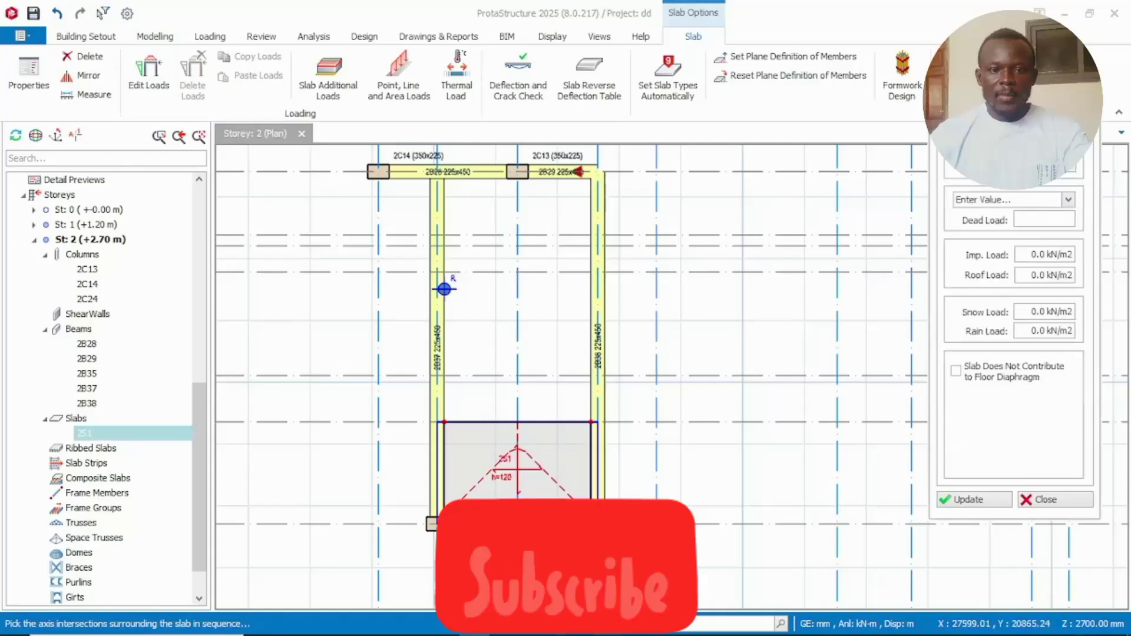
pyautogui.click(1046, 202)
pyautogui.click(1002, 250)
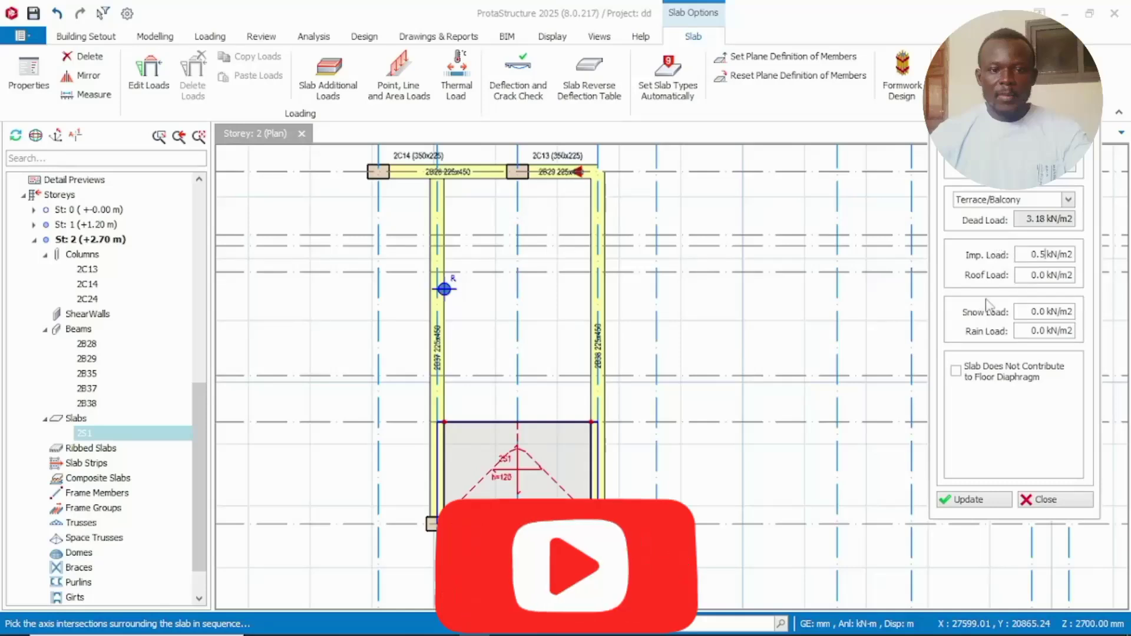
pyautogui.click(972, 500)
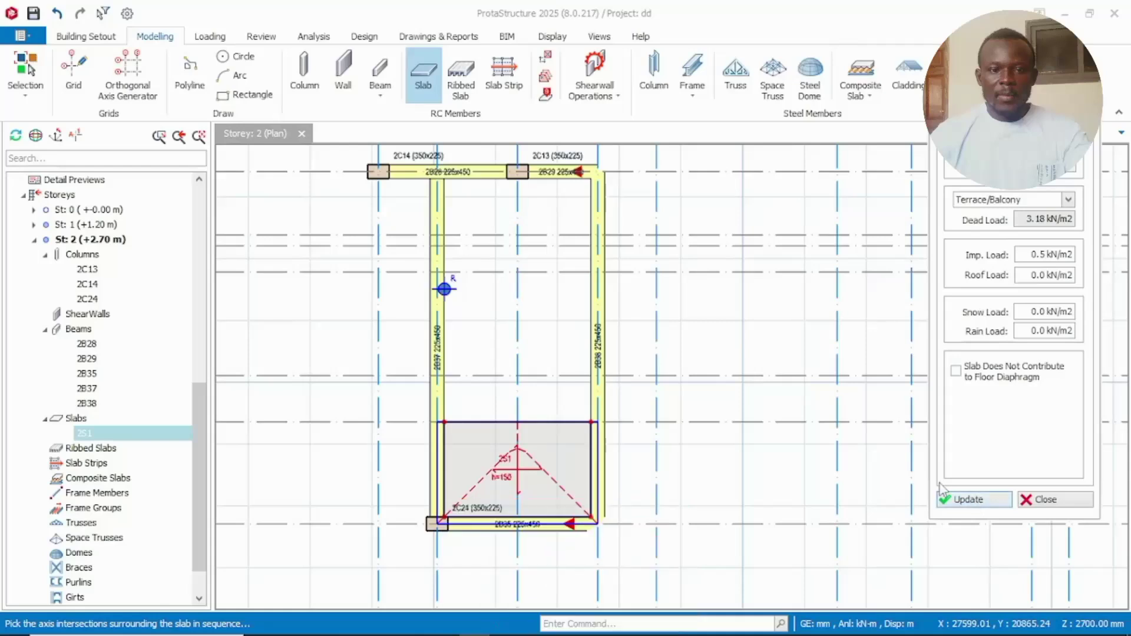
# Insert a 150 mm landing slab bounded by axes 5b, g, 5a and e
pyautogui.scroll(3, 430, 406)
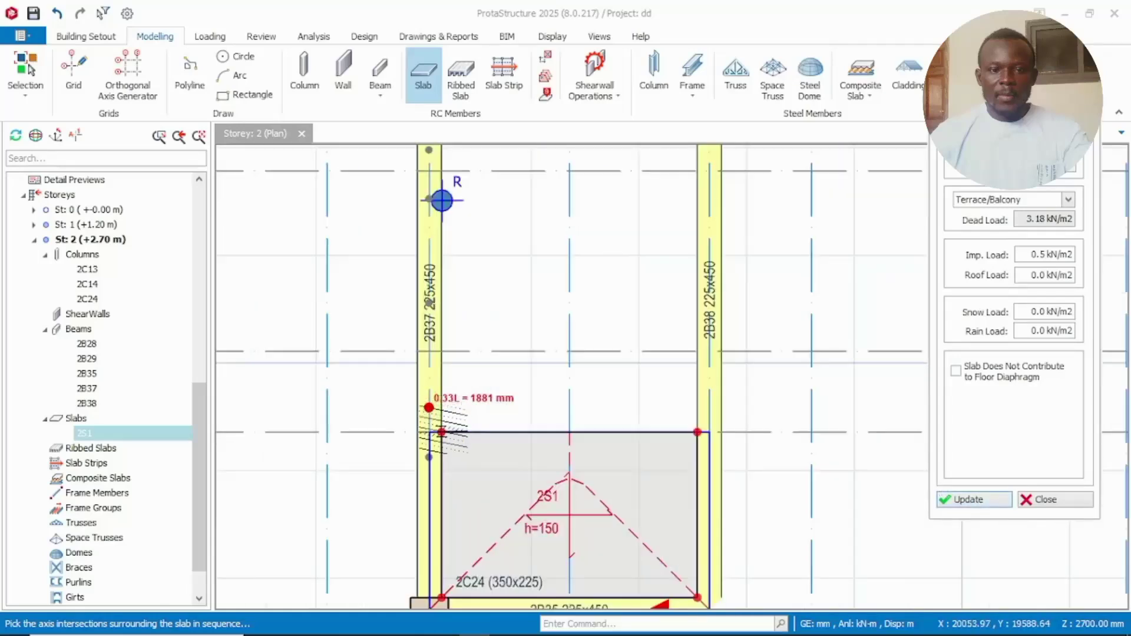
pyautogui.click(429, 433)
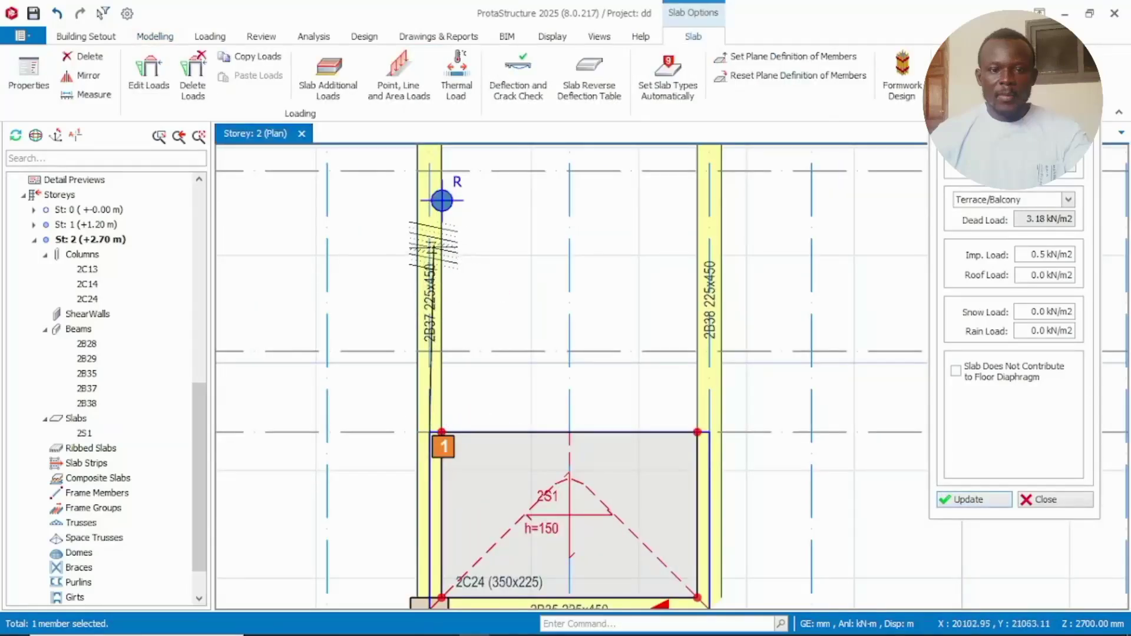
pyautogui.moveTo(444, 195)
pyautogui.mouseDown(button='middle')
pyautogui.moveTo(462, 271)
pyautogui.moveTo(459, 337)
pyautogui.mouseUp(button='middle')
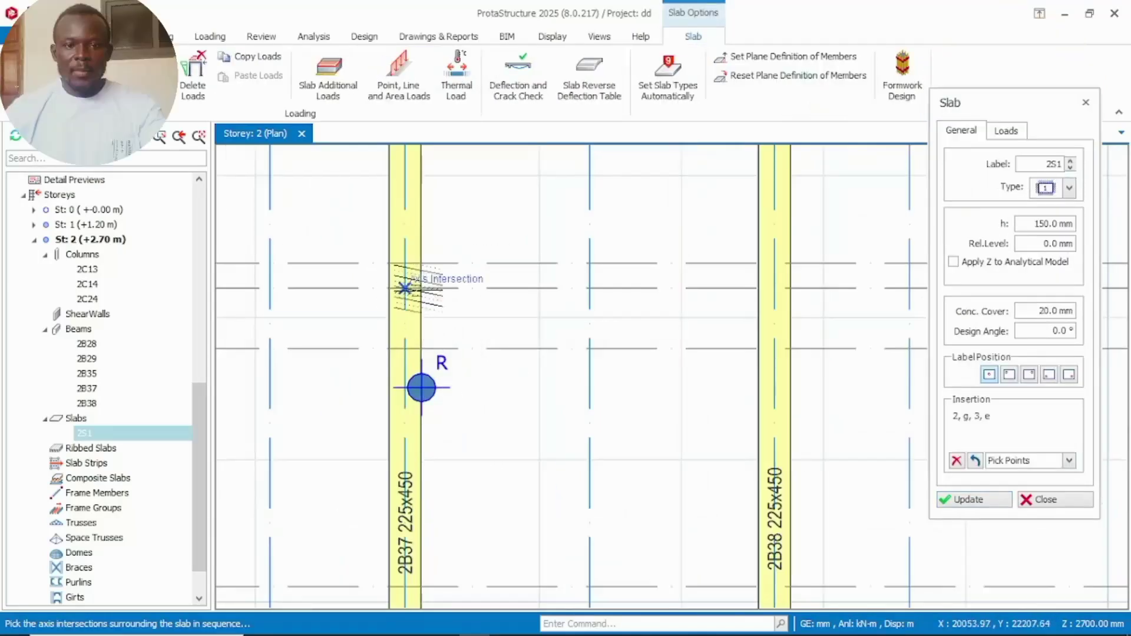
pyautogui.click(406, 290)
pyautogui.scroll(-1, 774, 287)
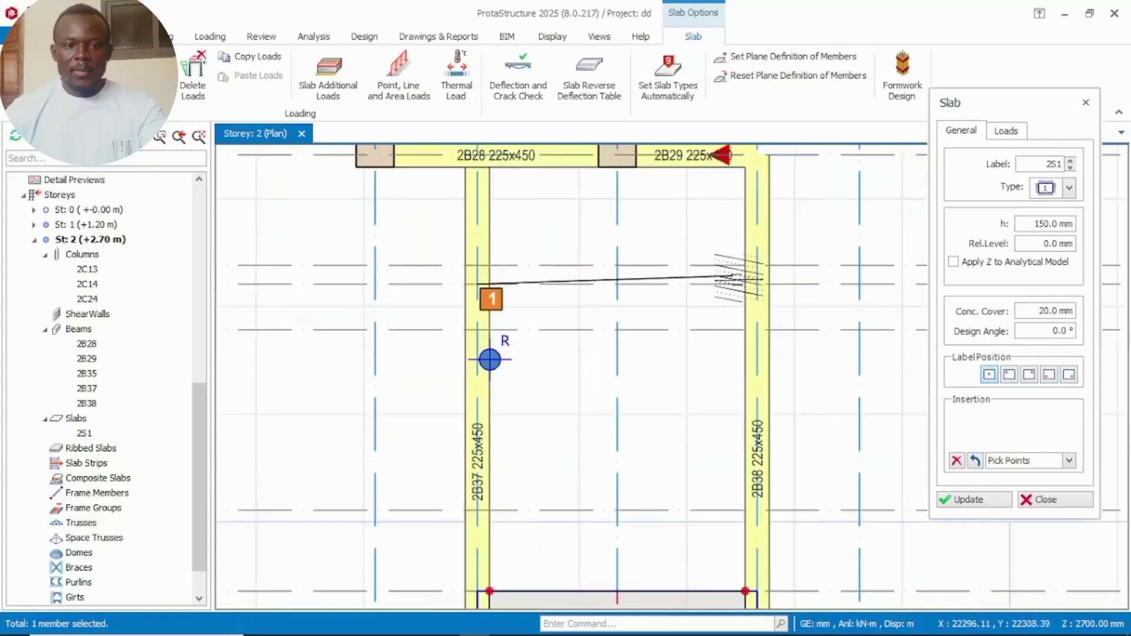
pyautogui.scroll(-1, 757, 285)
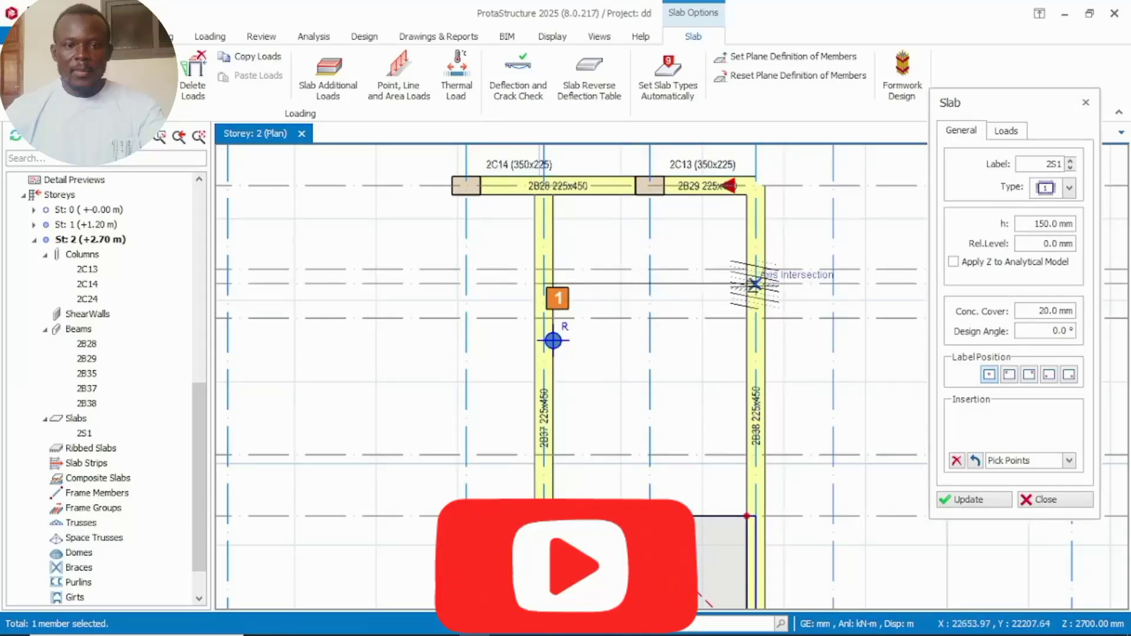
pyautogui.click(755, 283)
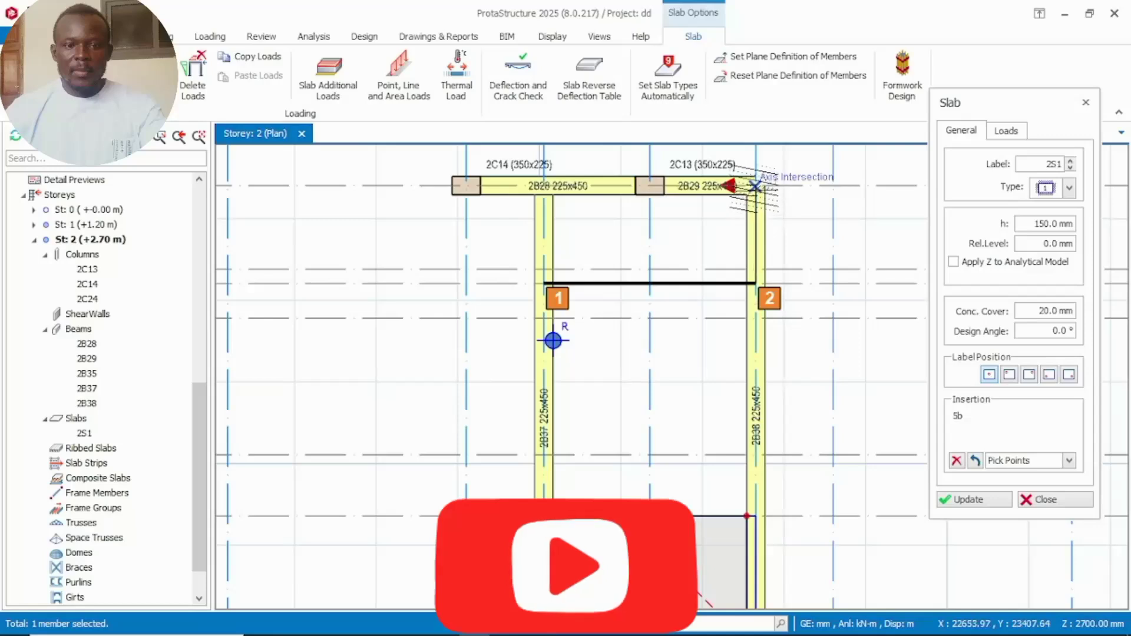
pyautogui.click(754, 186)
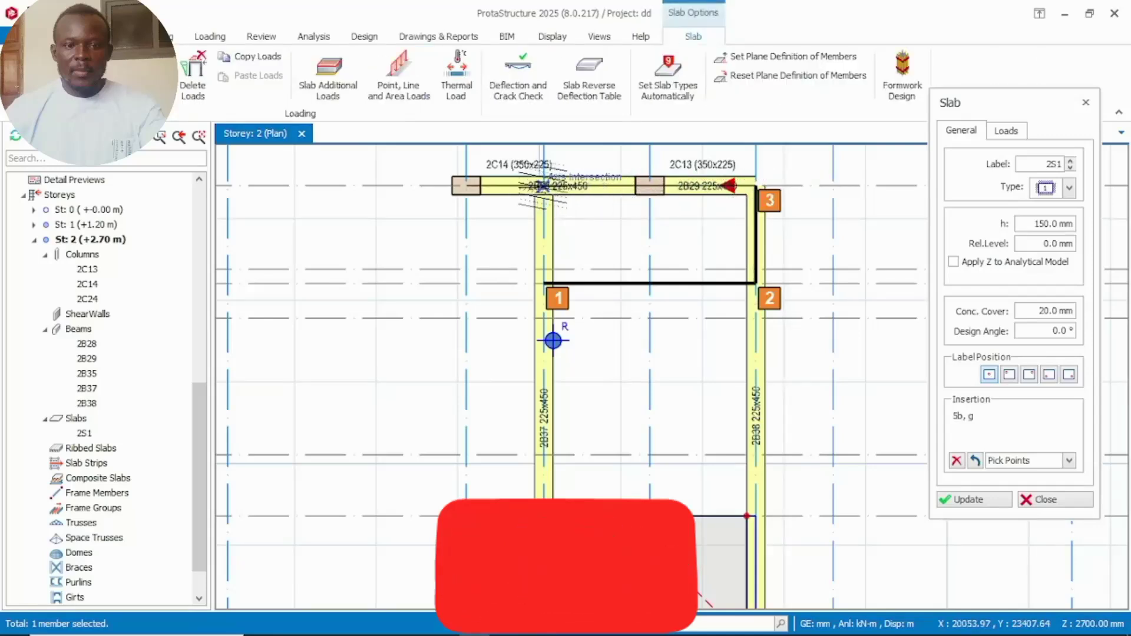
pyautogui.click(542, 186)
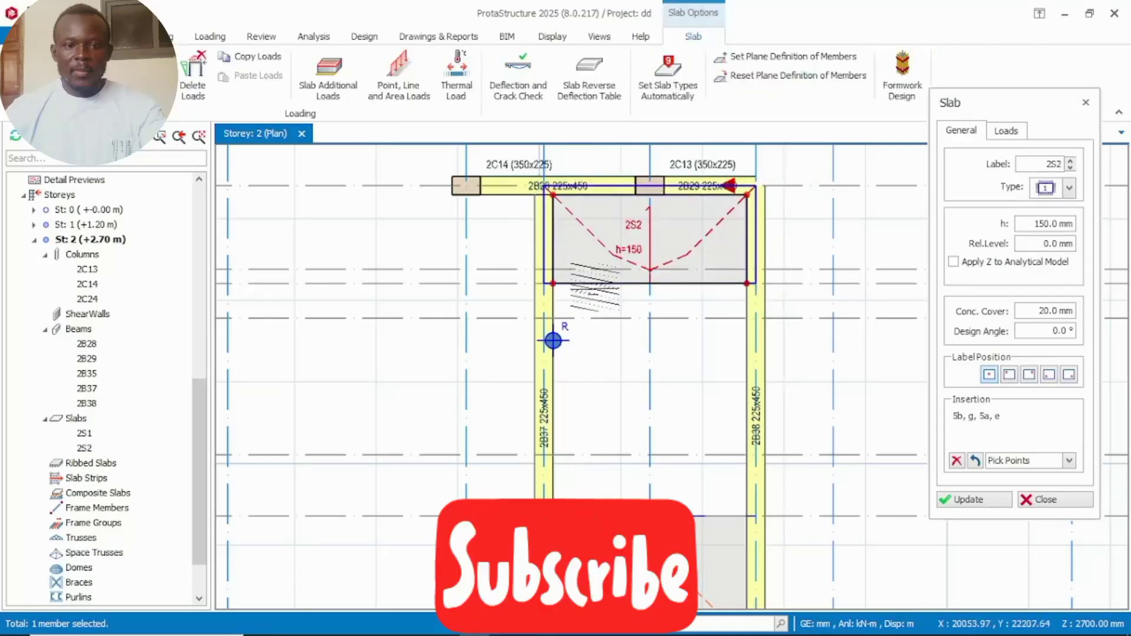
# Insert a 150 mm slab between the two landings, bounded by axes e, 3, f and 5b
pyautogui.scroll(1, 519, 244)
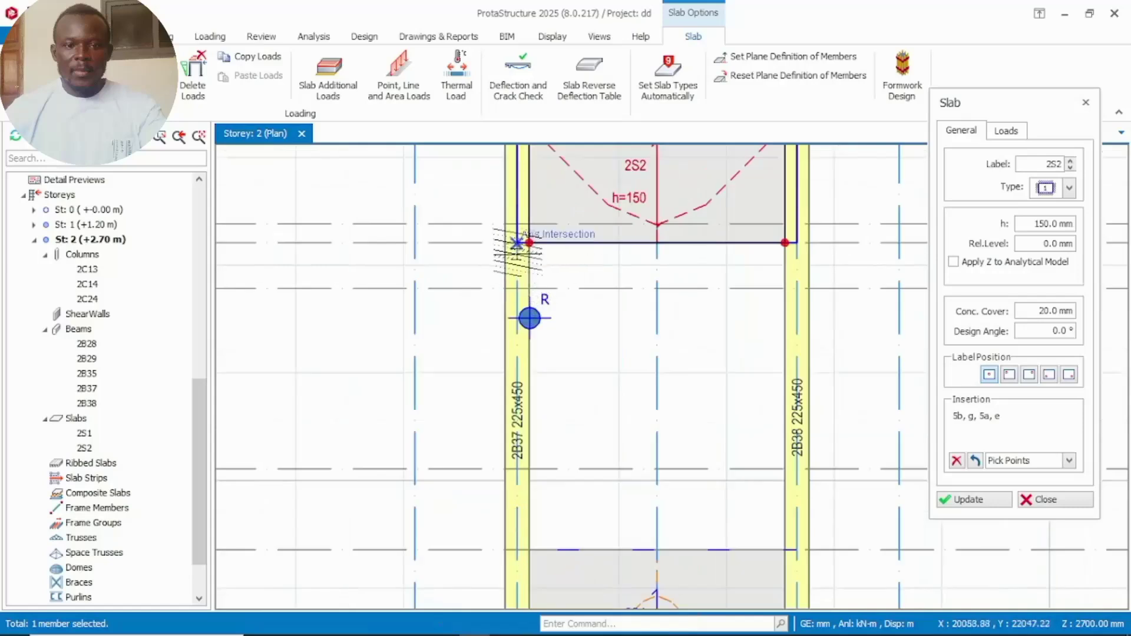
pyautogui.click(517, 243)
pyautogui.moveTo(570, 524); pyautogui.dragTo(562, 396, button='middle')
pyautogui.click(508, 420)
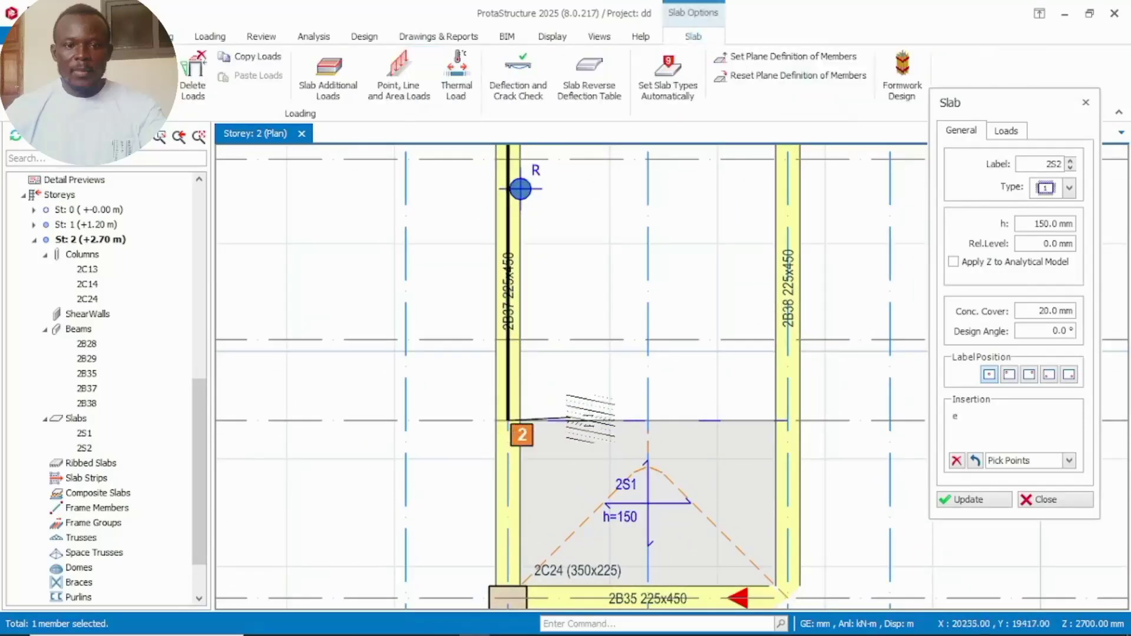
pyautogui.click(647, 420)
pyautogui.scroll(2, 646, 243)
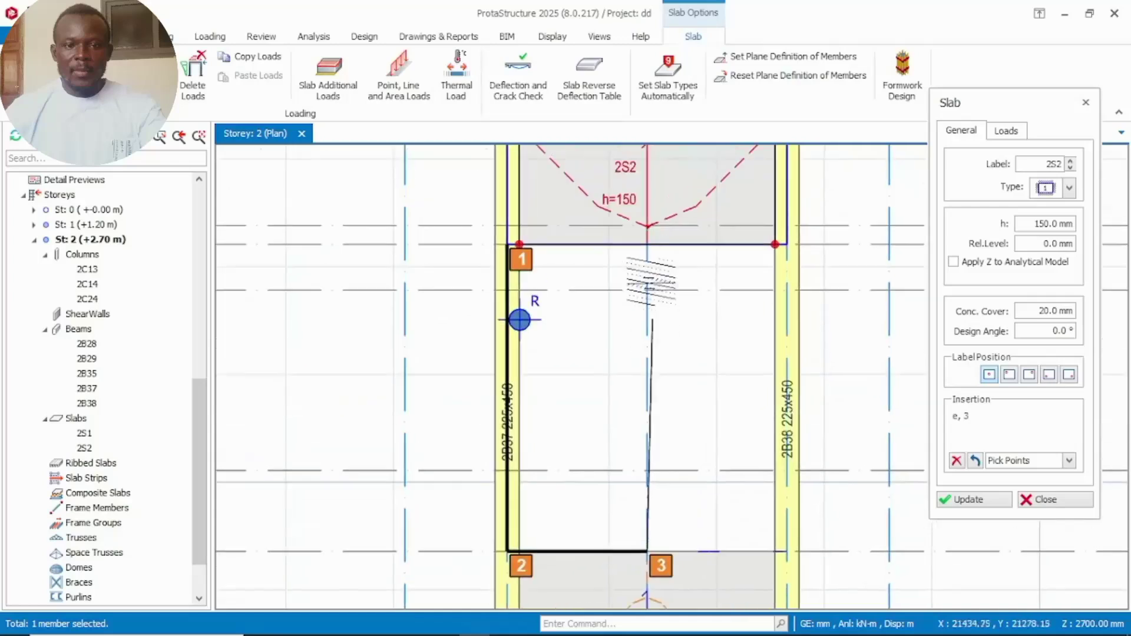
pyautogui.click(647, 243)
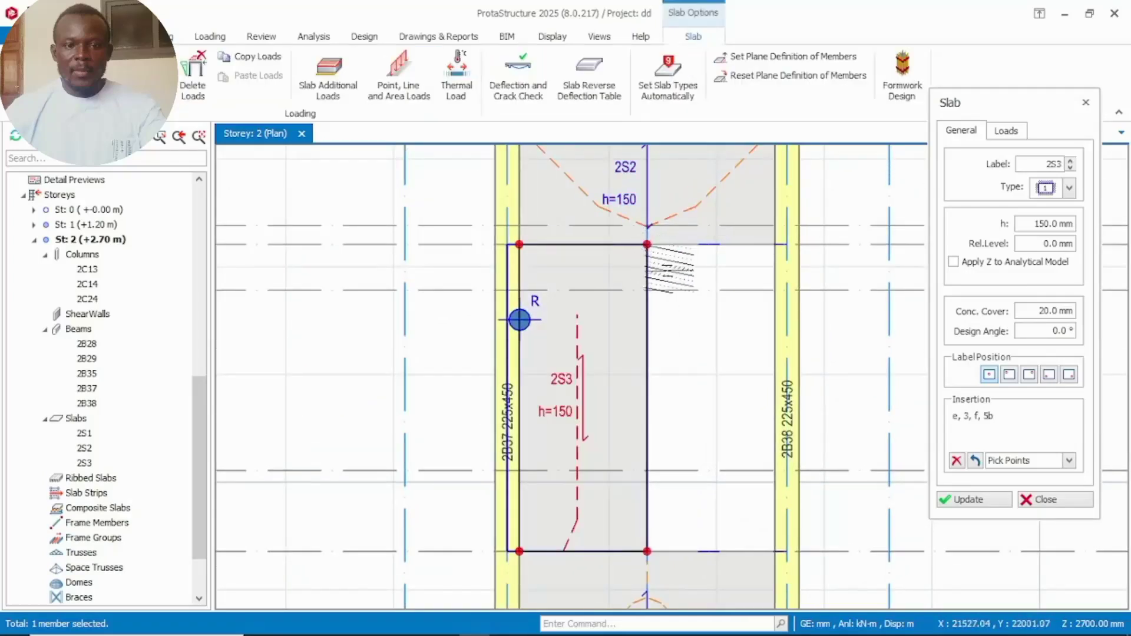
# Insert a 150 mm slab bounded by axes 5b, g, 3 and f, and end slab insertion
pyautogui.click(647, 243)
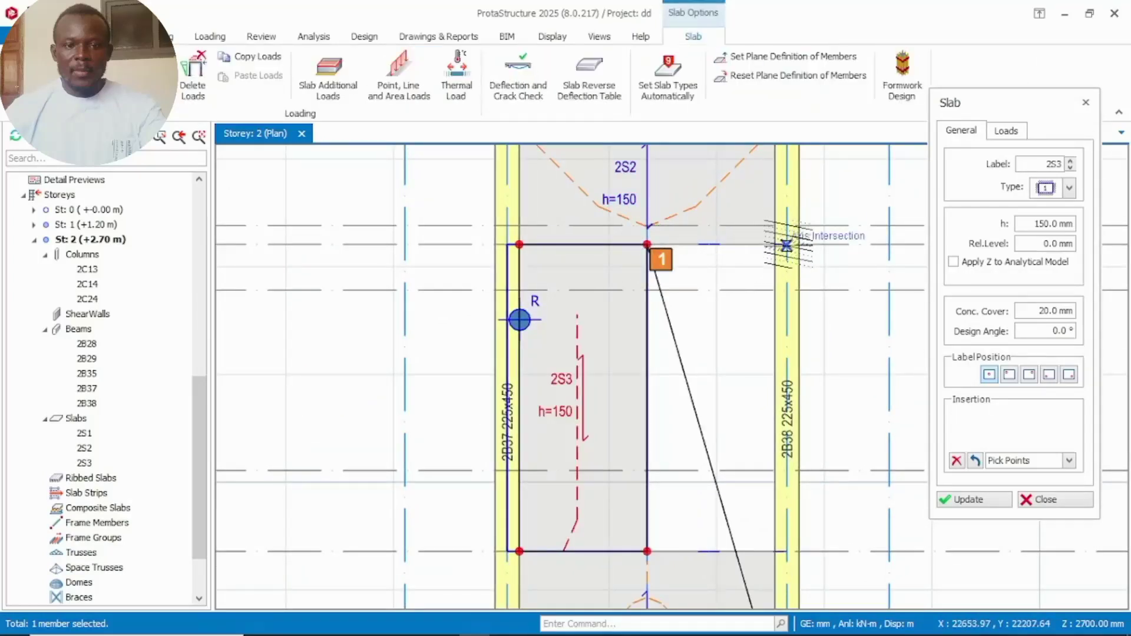
pyautogui.scroll(-1, 765, 244)
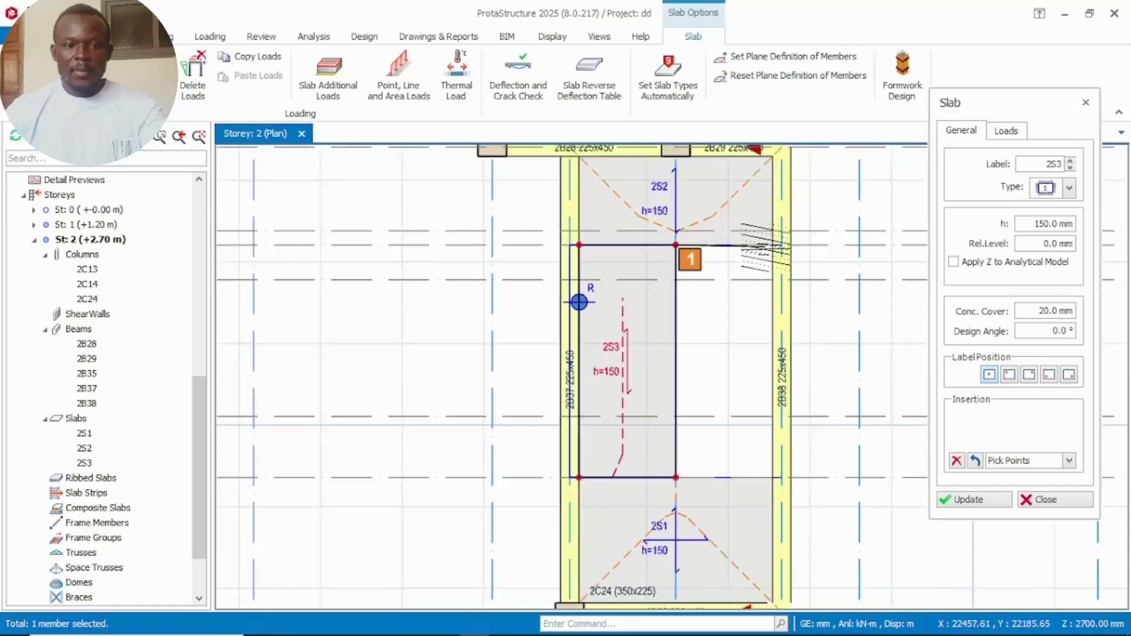
pyautogui.click(781, 246)
pyautogui.moveTo(807, 458); pyautogui.dragTo(707, 349, button='middle')
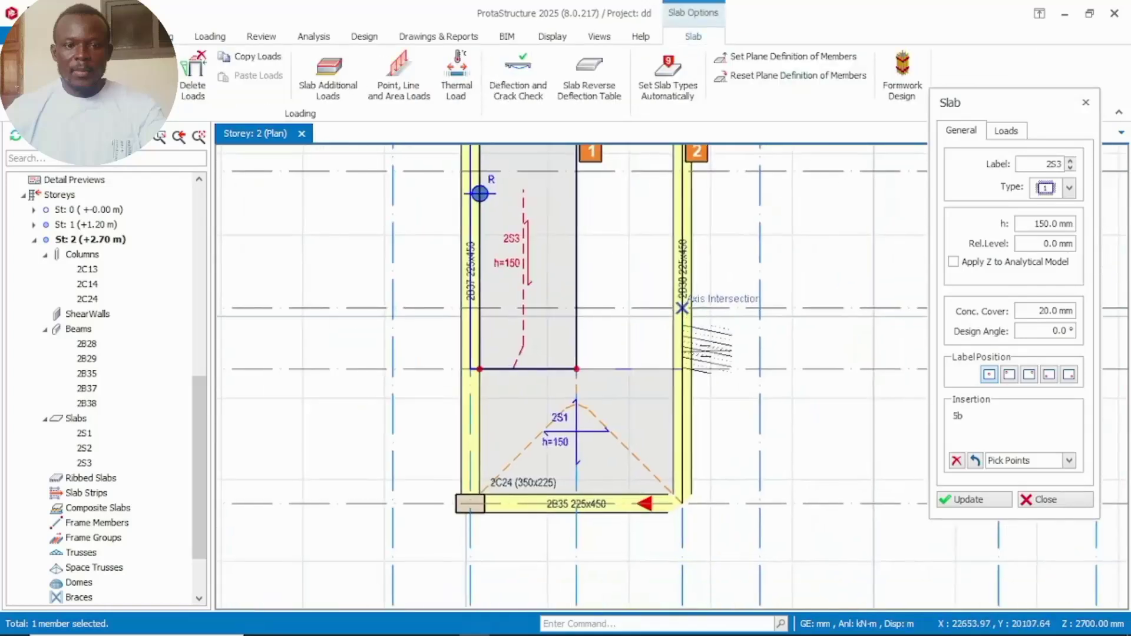
pyautogui.scroll(2, 683, 374)
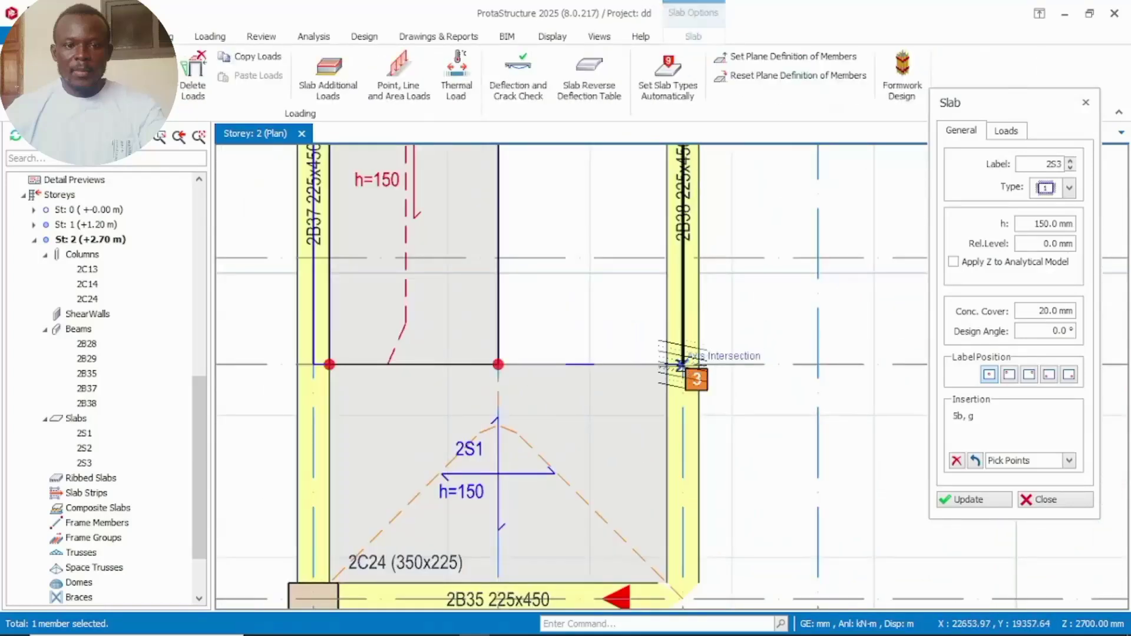
pyautogui.click(681, 366)
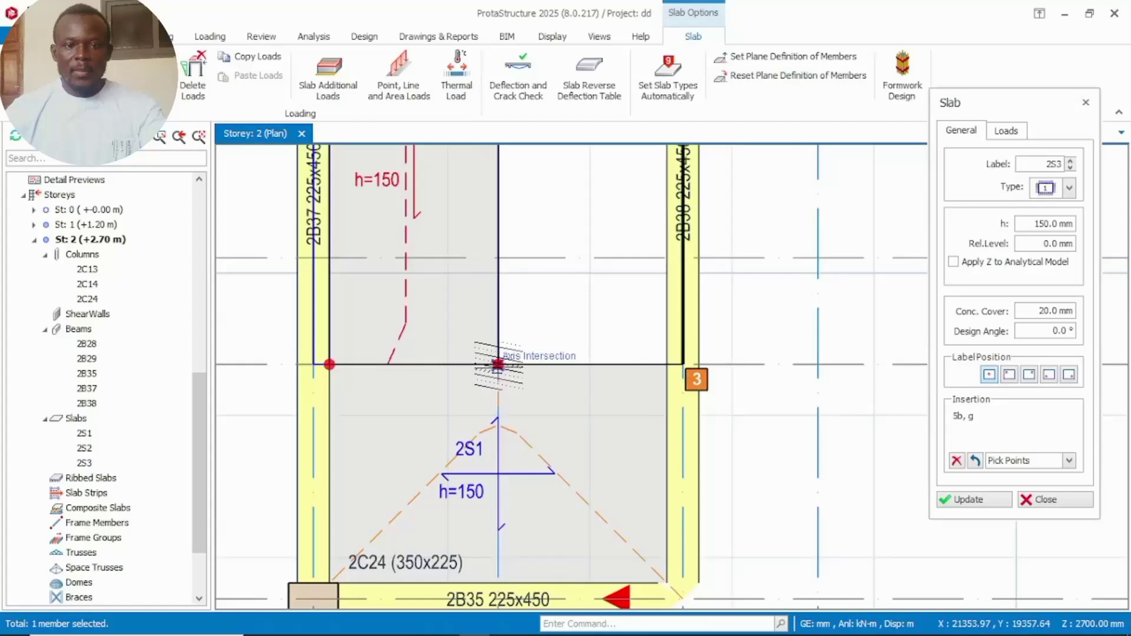
pyautogui.click(498, 365)
pyautogui.scroll(-1, 618, 365)
pyautogui.scroll(2, 632, 396)
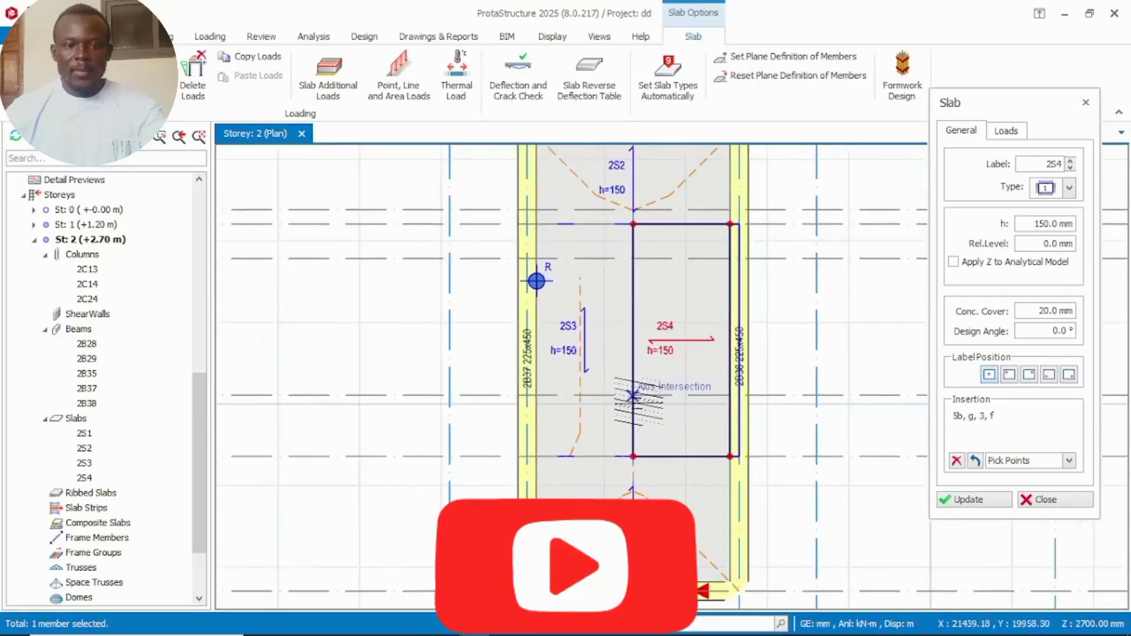
pyautogui.scroll(-2, 632, 395)
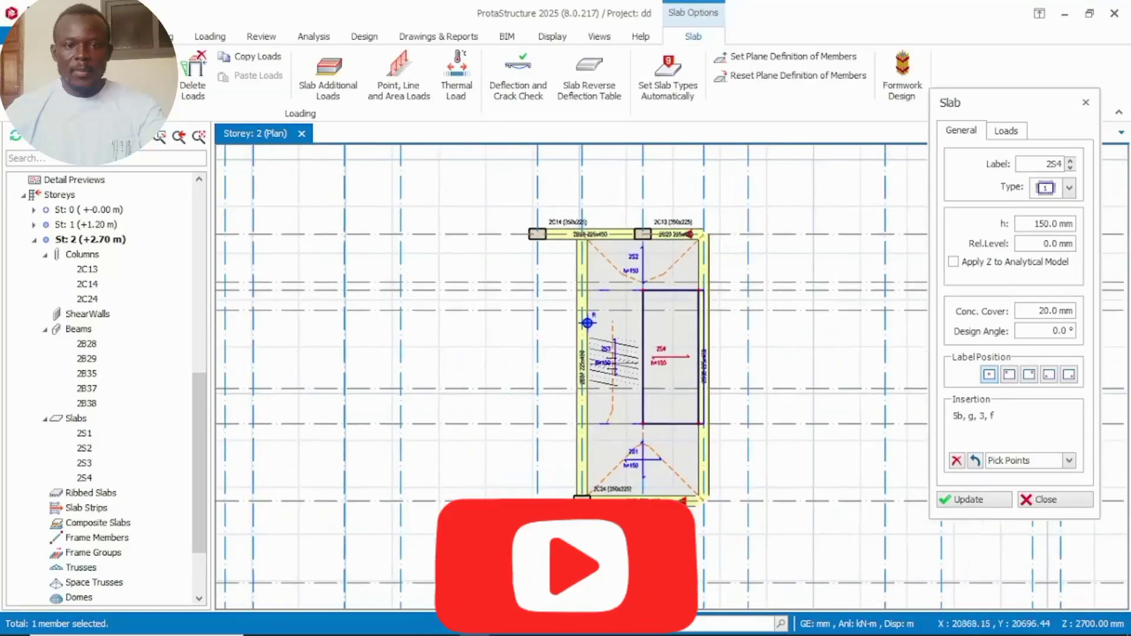
pyautogui.press('Escape')
pyautogui.scroll(4, 624, 372)
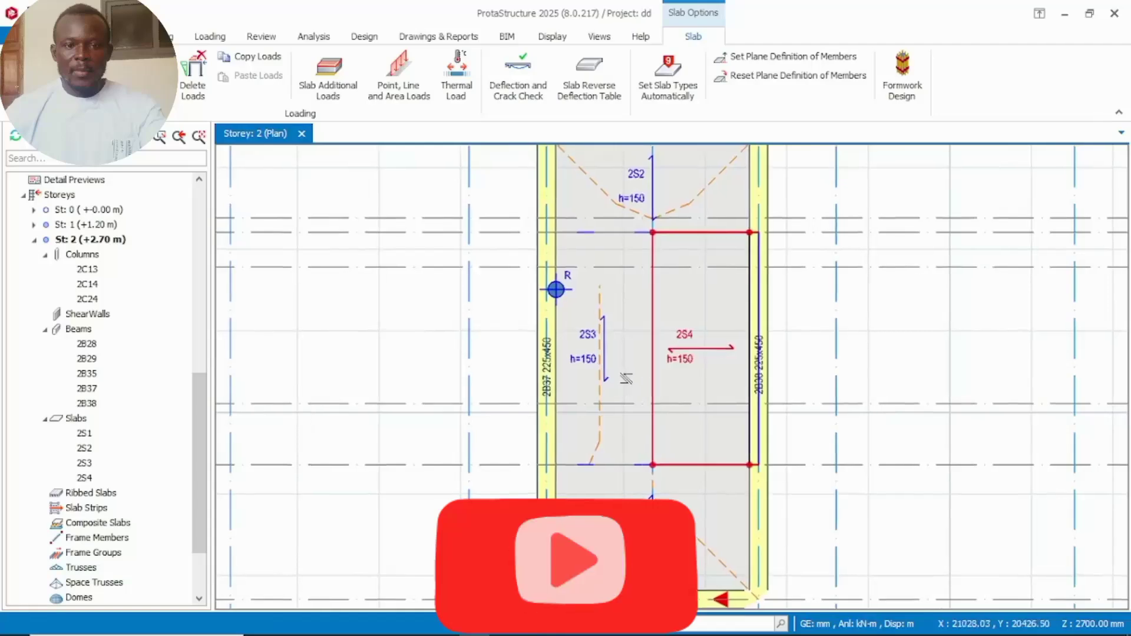
pyautogui.press('Escape')
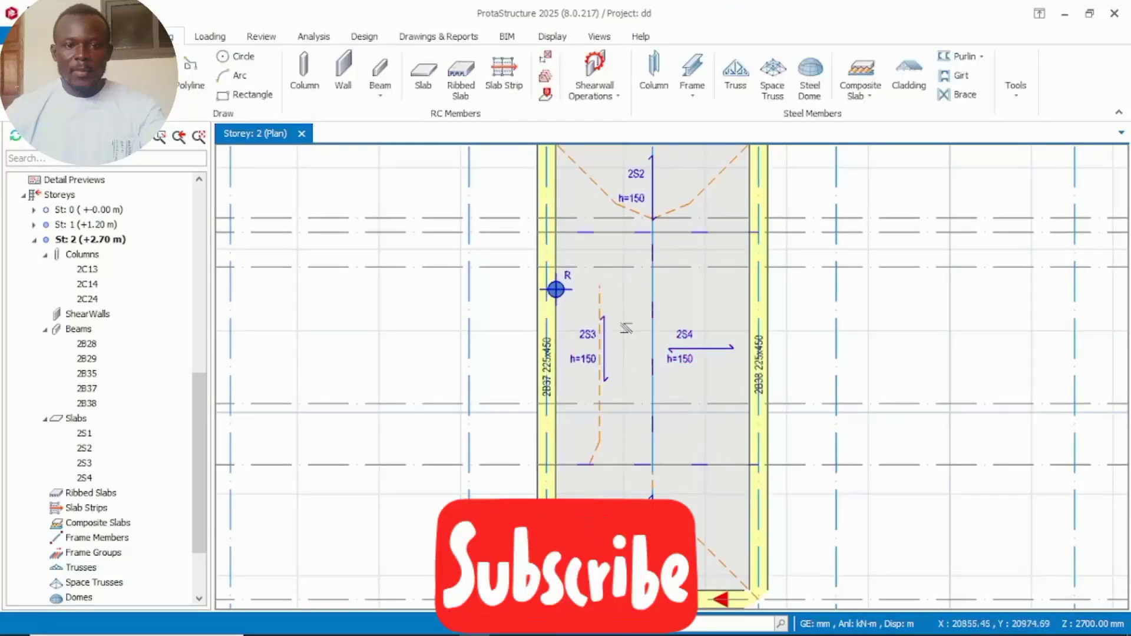
# Delete the two long 225x450 mm beams along axes e and g
pyautogui.moveTo(589, 383); pyautogui.dragTo(564, 361, button='middle')
pyautogui.scroll(-2, 563, 360)
pyautogui.scroll(2, 571, 303)
pyautogui.moveTo(571, 303); pyautogui.dragTo(538, 333, button='middle')
pyautogui.scroll(-3, 481, 322)
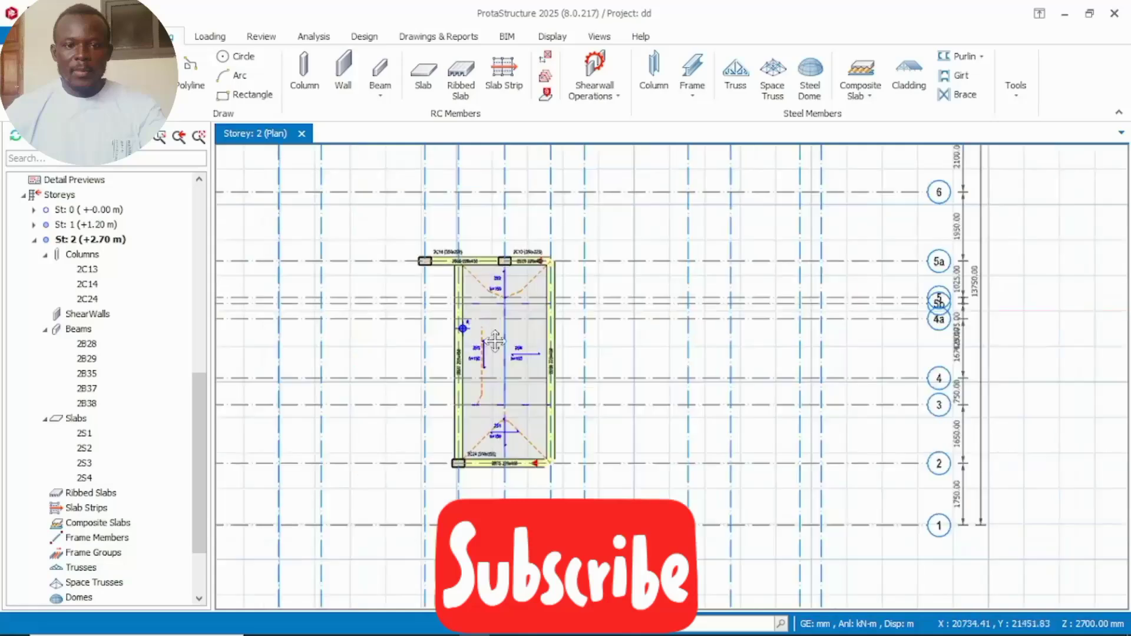
pyautogui.scroll(2, 495, 342)
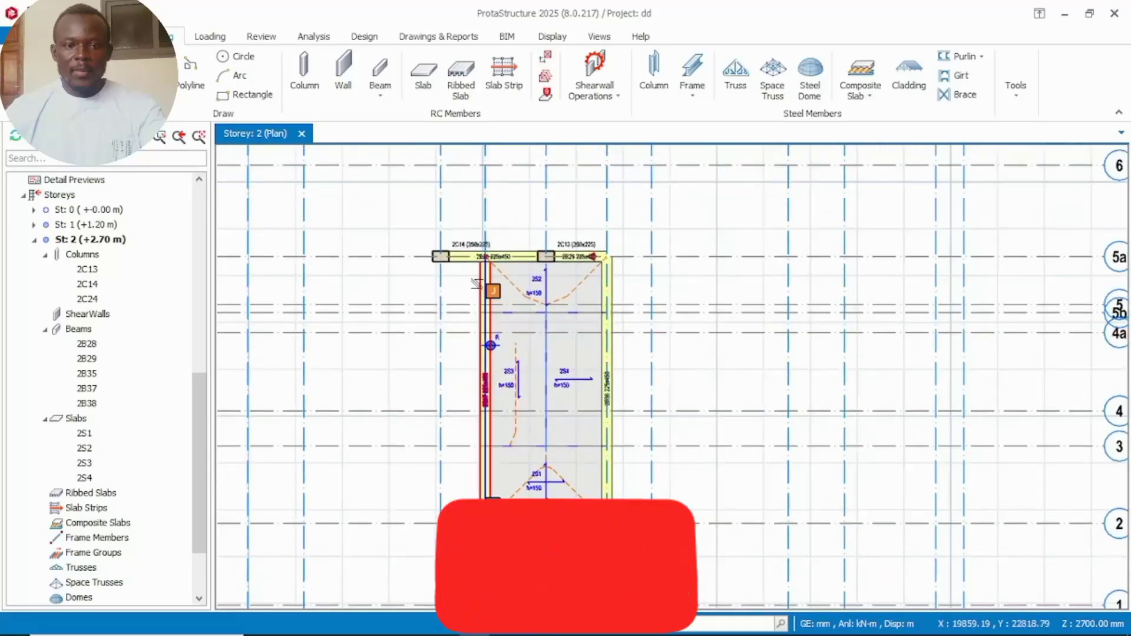
pyautogui.click(477, 284)
pyautogui.press('Delete')
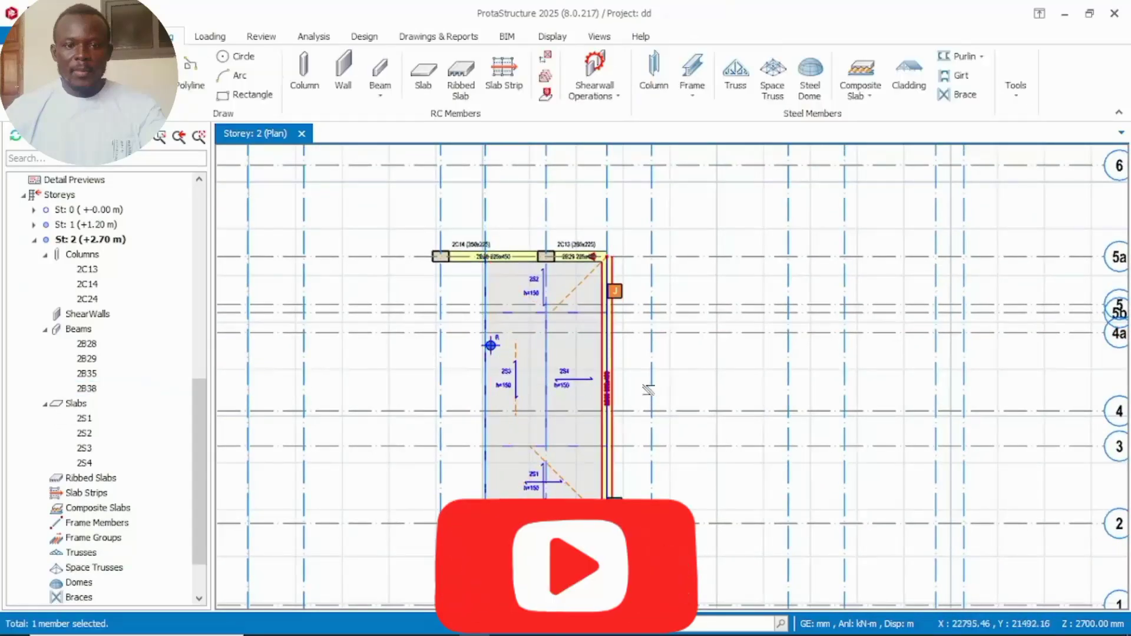
pyautogui.press('Delete')
# Delete the beam on axis 2 and the column at the intersection of axes 2 and e
pyautogui.moveTo(622, 483); pyautogui.dragTo(610, 407, button='middle')
pyautogui.click(560, 449)
pyautogui.press('Delete')
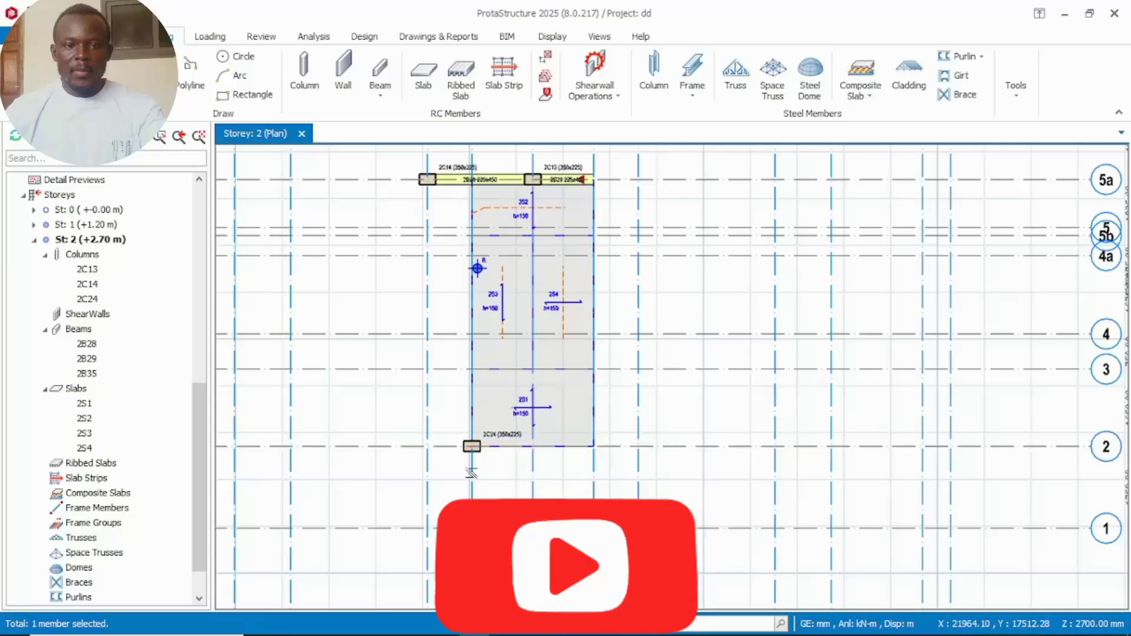
pyautogui.click(471, 446)
pyautogui.press('Delete')
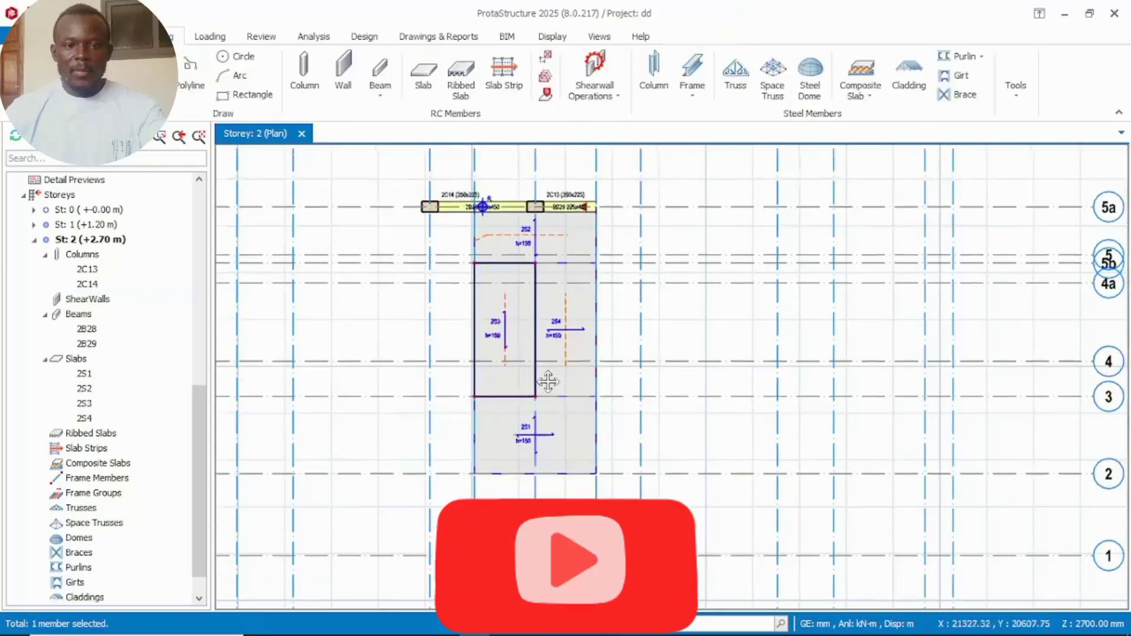
# Delete column 2C14 on axis 5a and the beam linking it to the axis f column
pyautogui.moveTo(548, 382); pyautogui.dragTo(565, 441, button='middle')
pyautogui.scroll(3, 465, 289)
pyautogui.click(435, 257)
pyautogui.press('Delete')
pyautogui.click(483, 248)
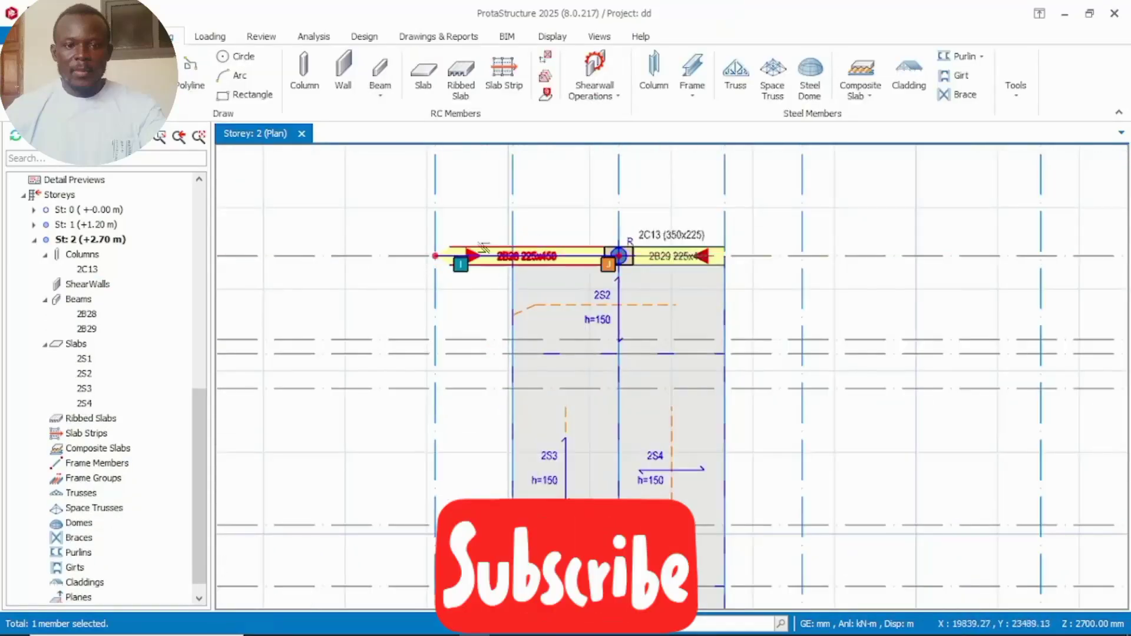
pyautogui.click(483, 248)
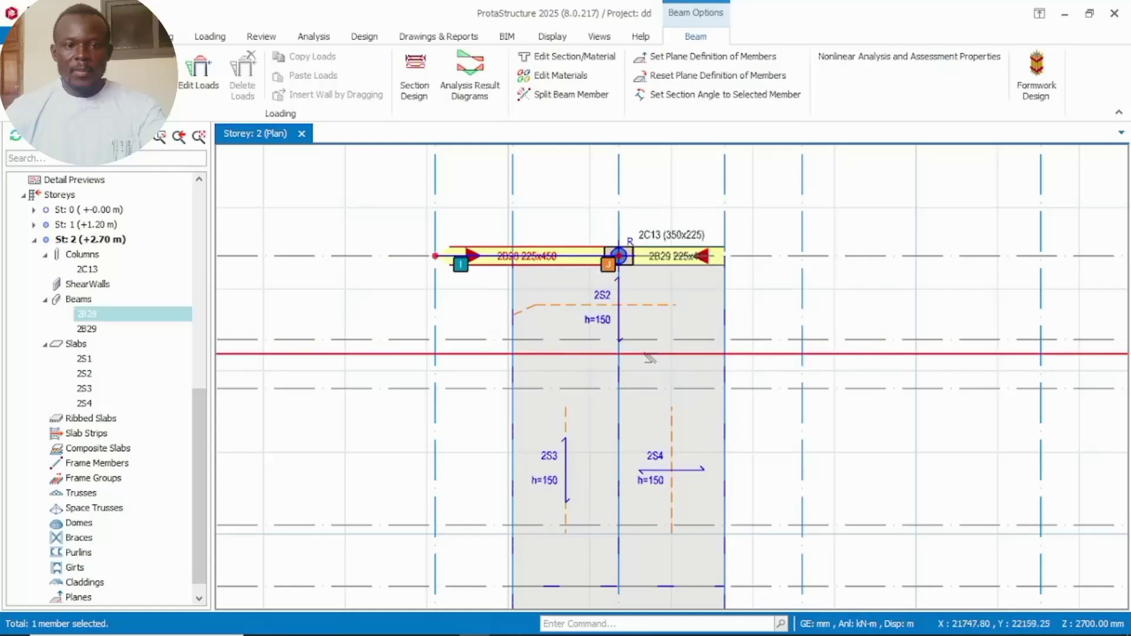
pyautogui.press('Delete')
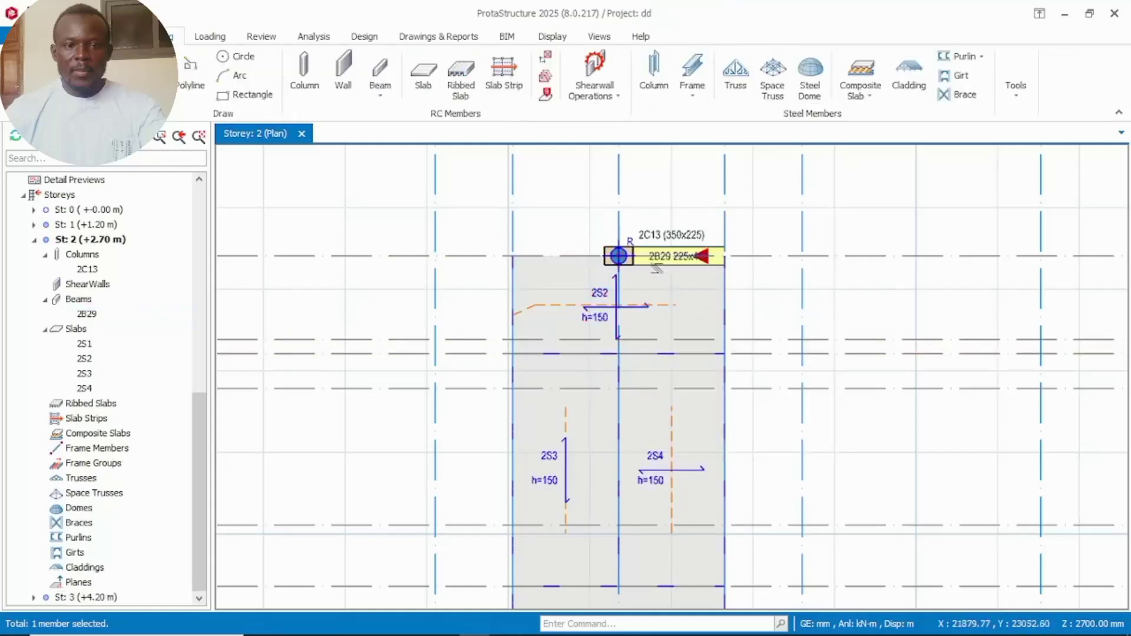
# Add a 225x450 mm beam on axis 5a between axes e and f, and end beam insertion
pyautogui.click(660, 236)
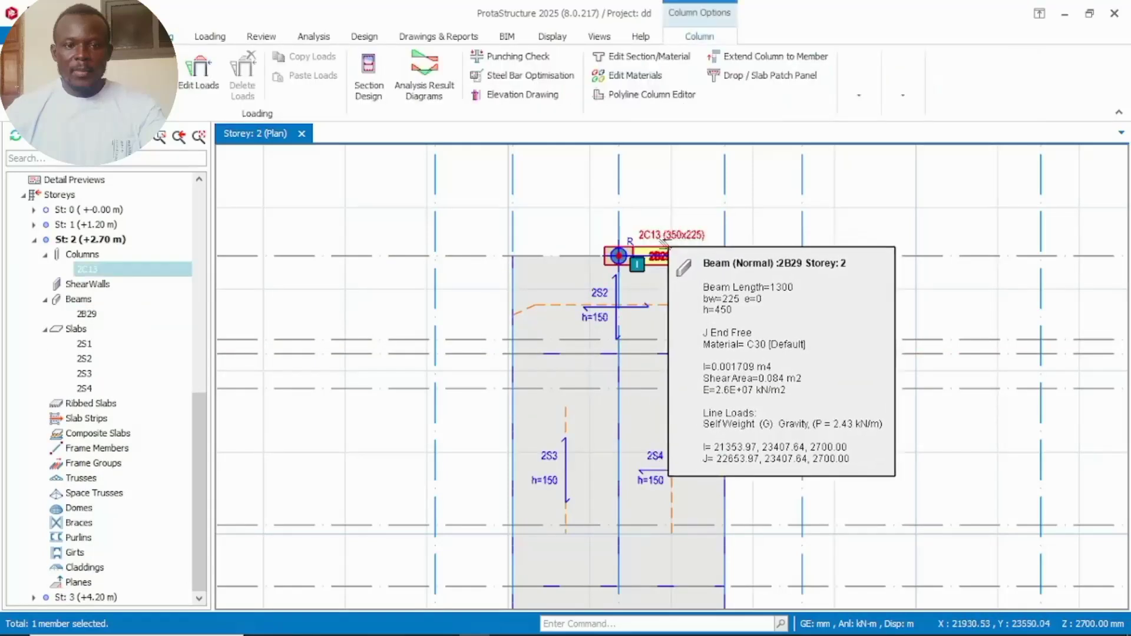
pyautogui.click(669, 246)
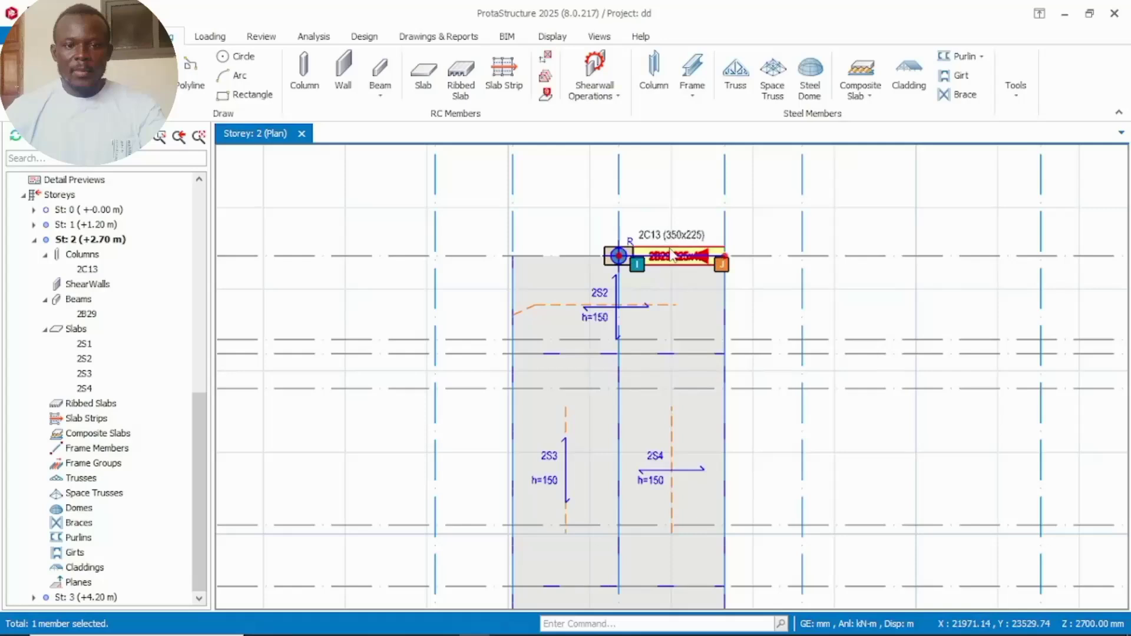
pyautogui.doubleClick(672, 255)
pyautogui.scroll(2, 623, 259)
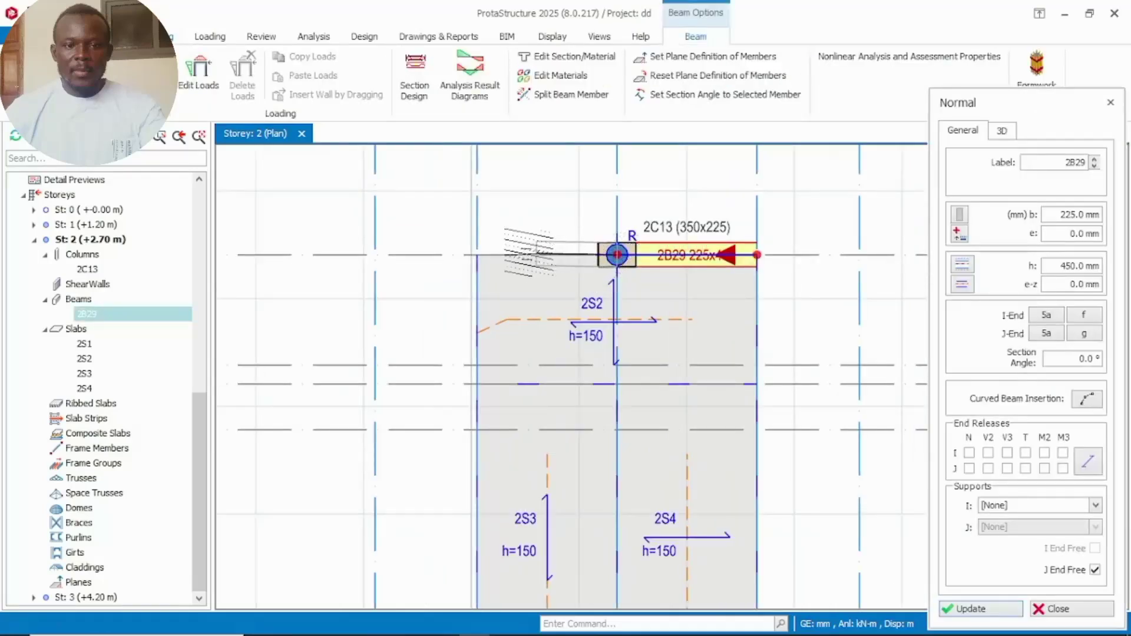
pyautogui.moveTo(528, 254); pyautogui.dragTo(477, 255)
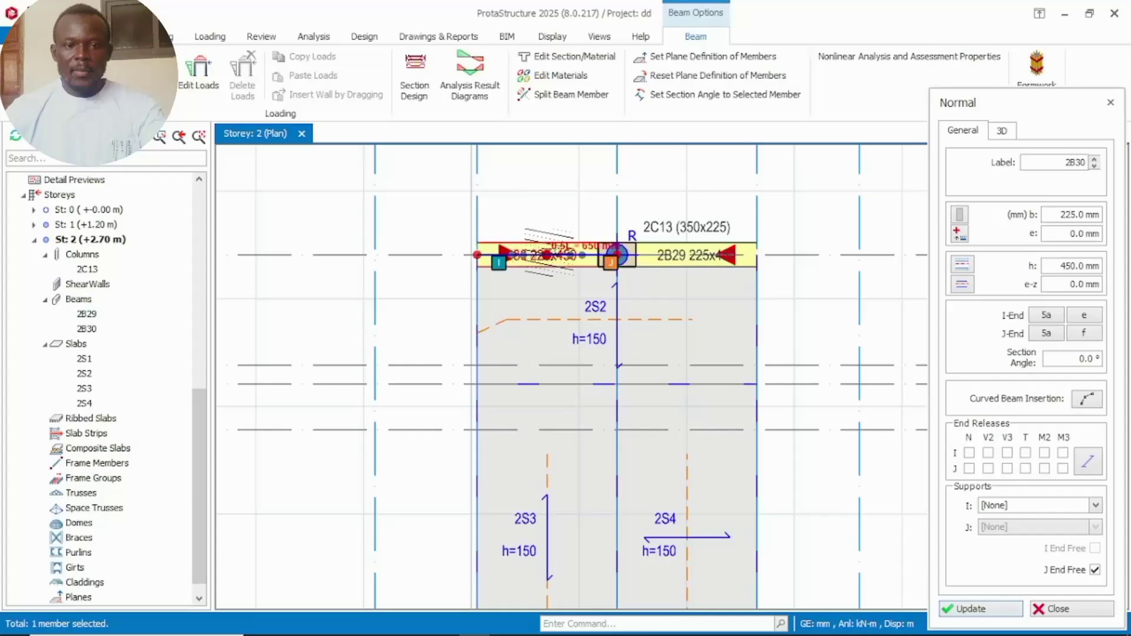
pyautogui.press('Escape')
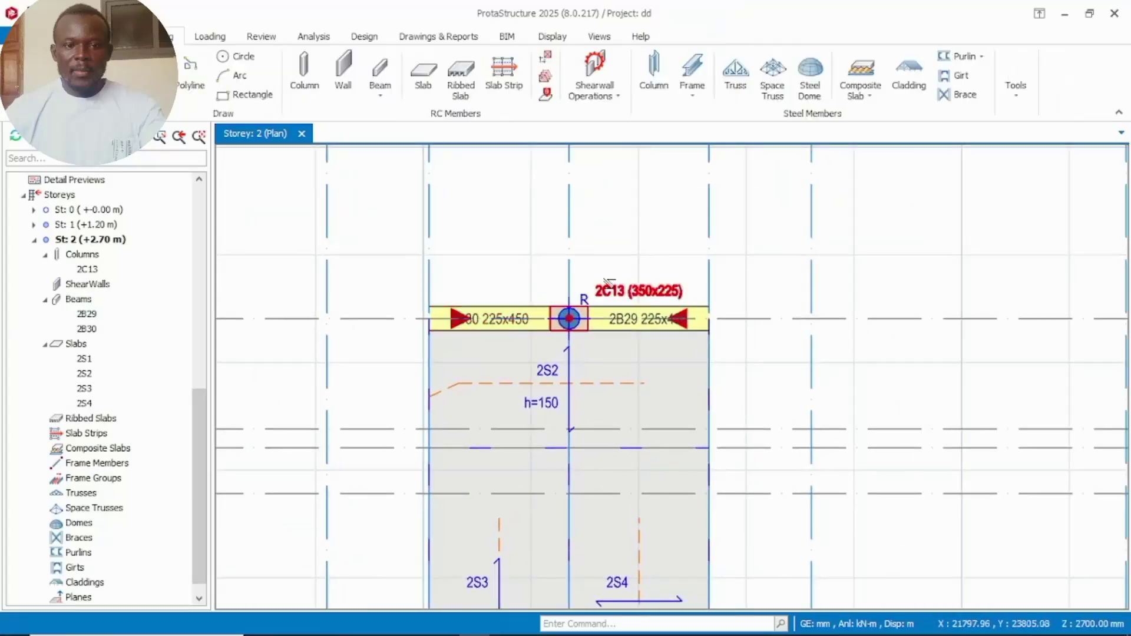
# Delete the column at the intersection of axes 5a and f
pyautogui.click(606, 280)
pyautogui.scroll(-5, 576, 259)
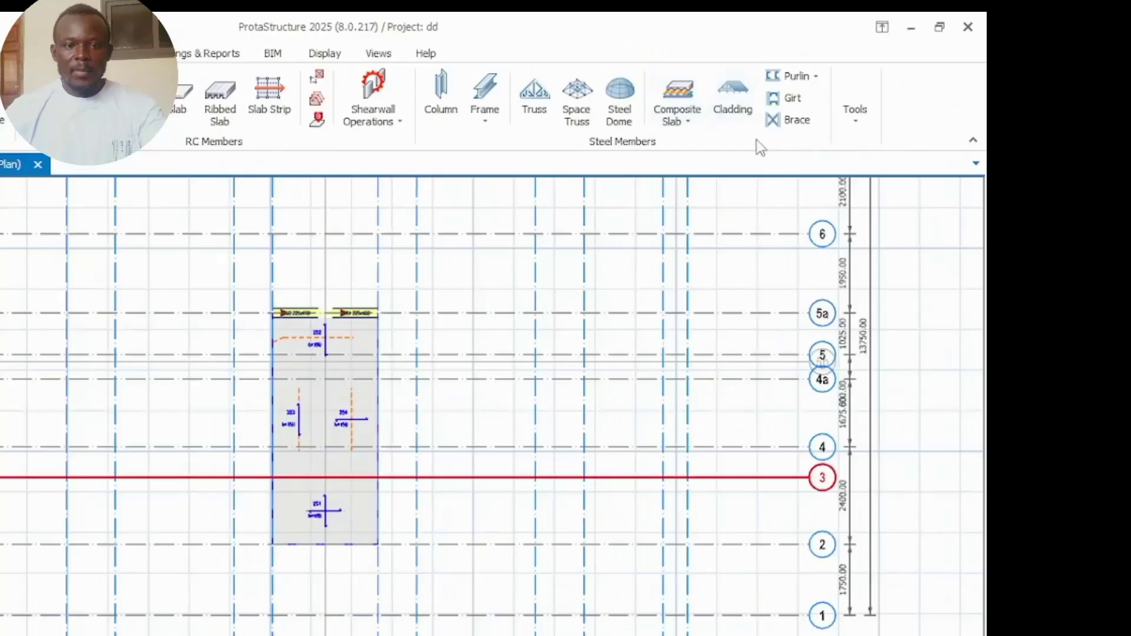
# Start a plane definition and draw its first edge along axis e, from axis 3 to axis 5b
pyautogui.click(855, 115)
pyautogui.click(955, 180)
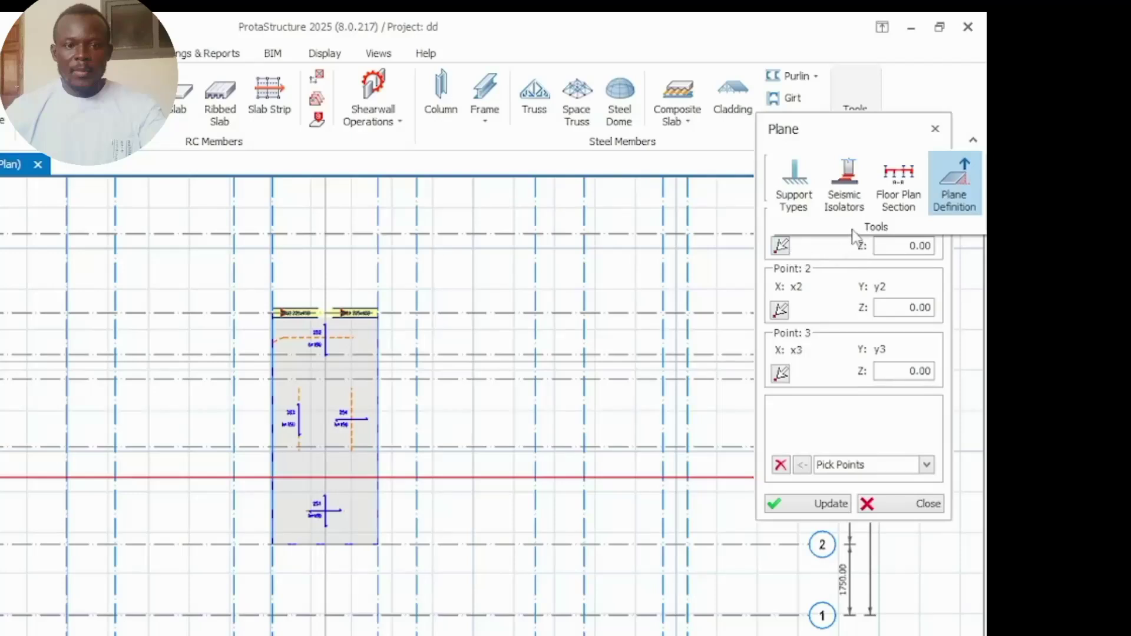
pyautogui.click(766, 142)
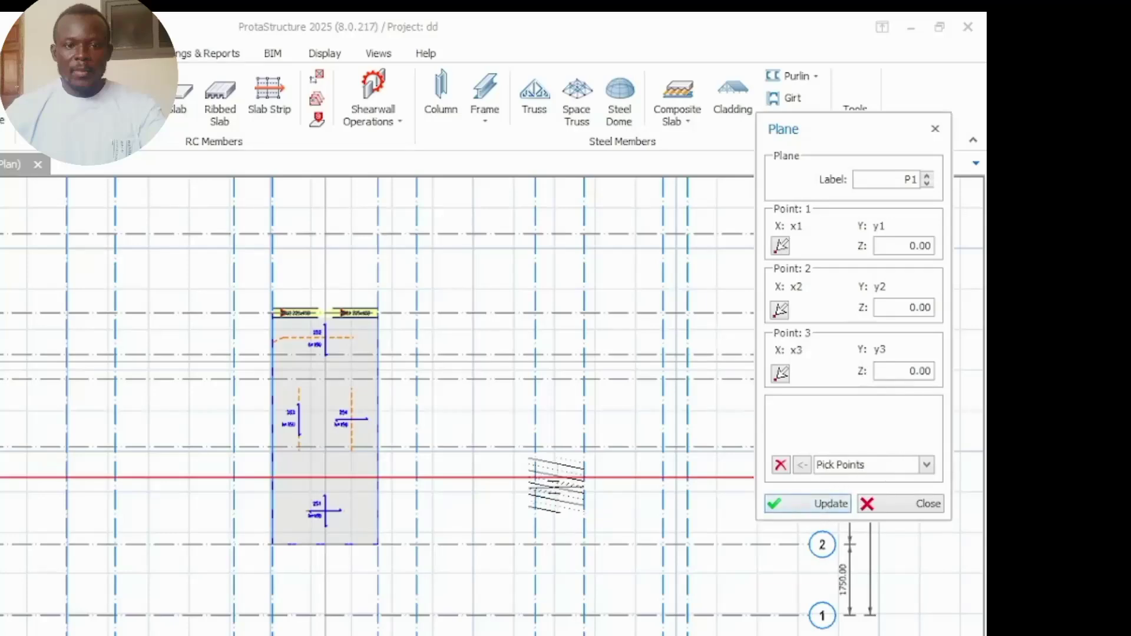
pyautogui.scroll(5, 289, 453)
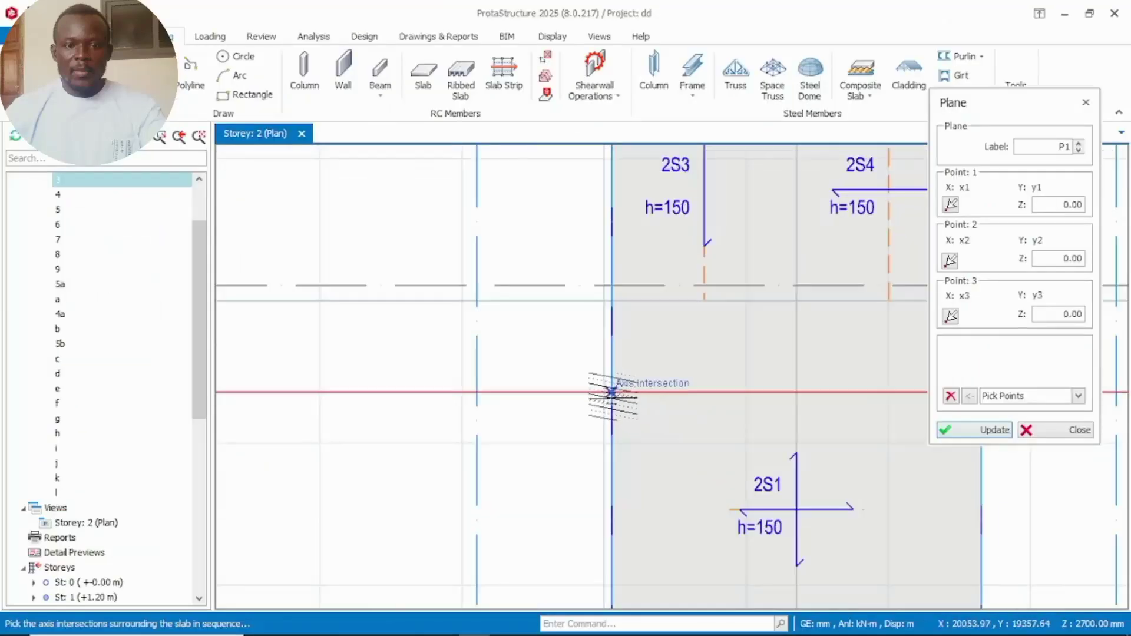
pyautogui.scroll(-4, 625, 289)
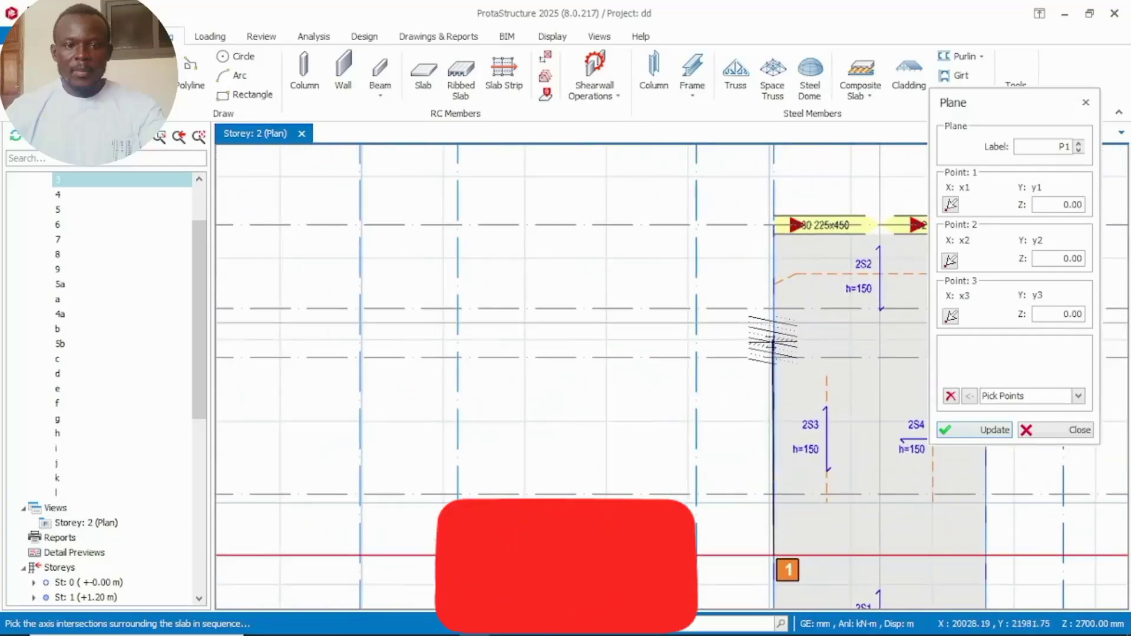
pyautogui.scroll(2, 770, 330)
pyautogui.click(773, 310)
# Complete plane P1 over flight slab 2S3 with corners on axis f at axes 5b and 3
pyautogui.moveTo(848, 334); pyautogui.dragTo(539, 345, button='middle')
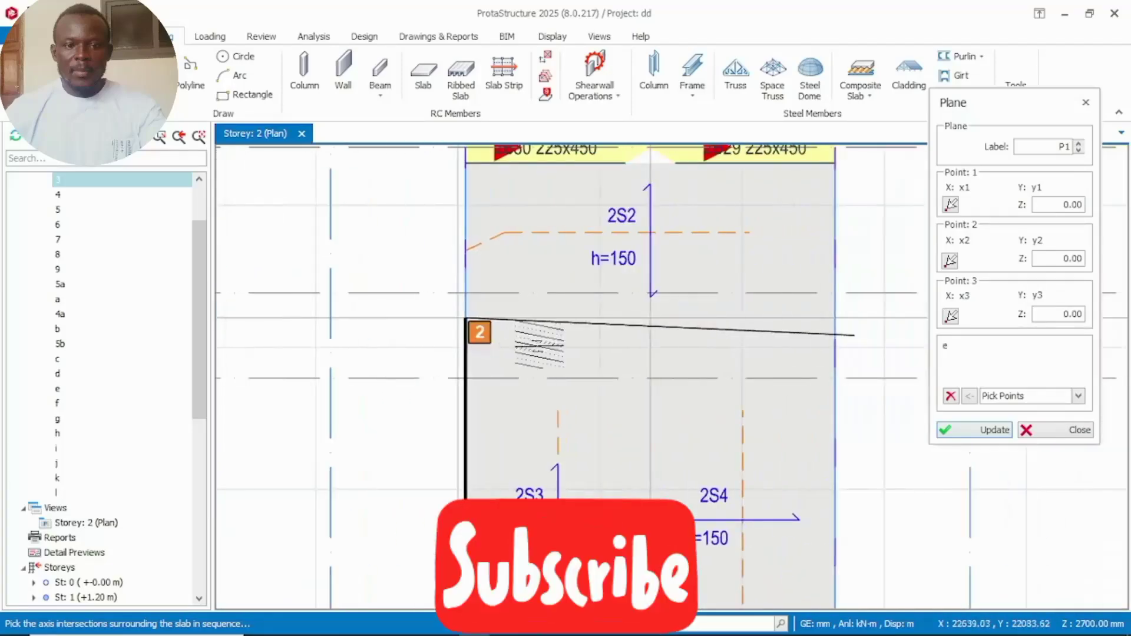
pyautogui.scroll(-3, 593, 344)
pyautogui.scroll(2, 618, 337)
pyautogui.click(617, 328)
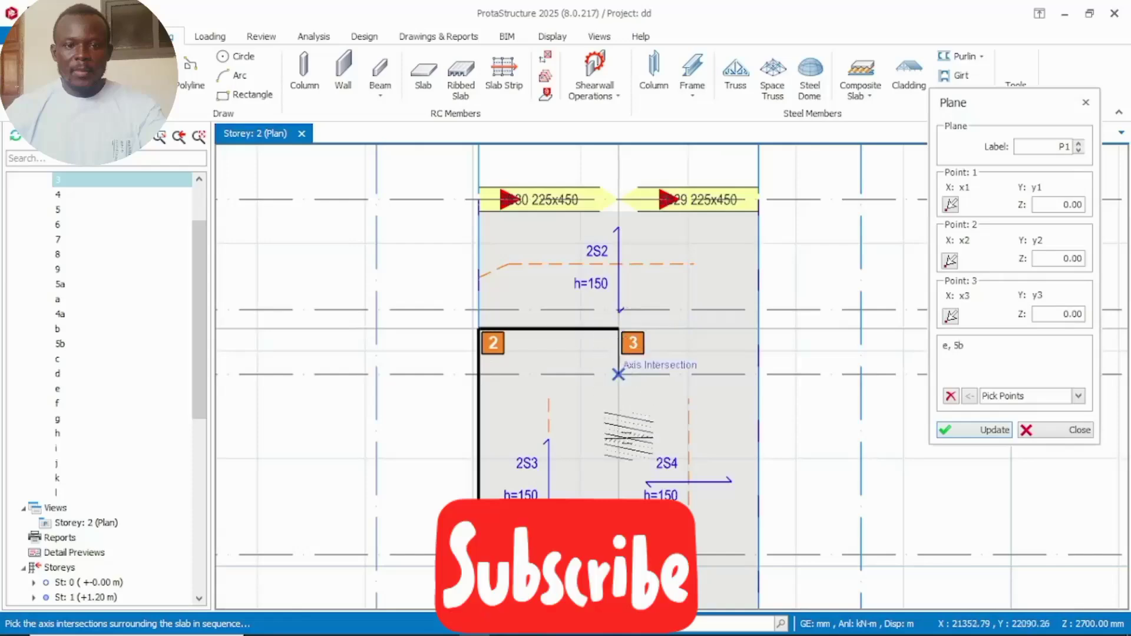
pyautogui.scroll(-2, 619, 329)
pyautogui.scroll(1, 610, 453)
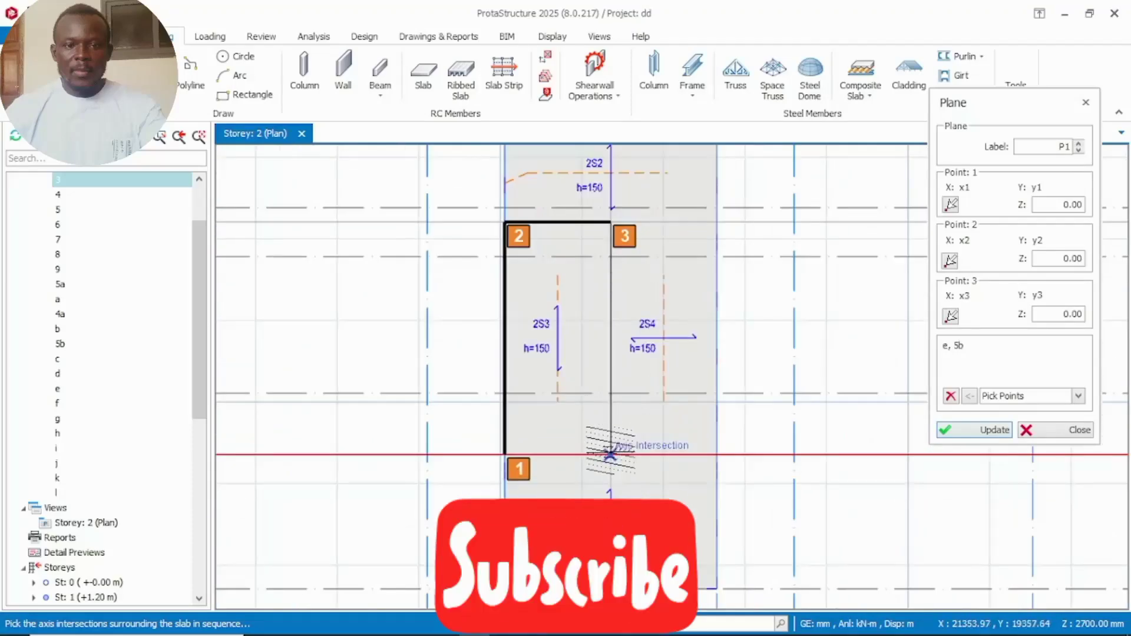
pyautogui.click(611, 454)
pyautogui.moveTo(592, 407); pyautogui.dragTo(497, 432, button='middle')
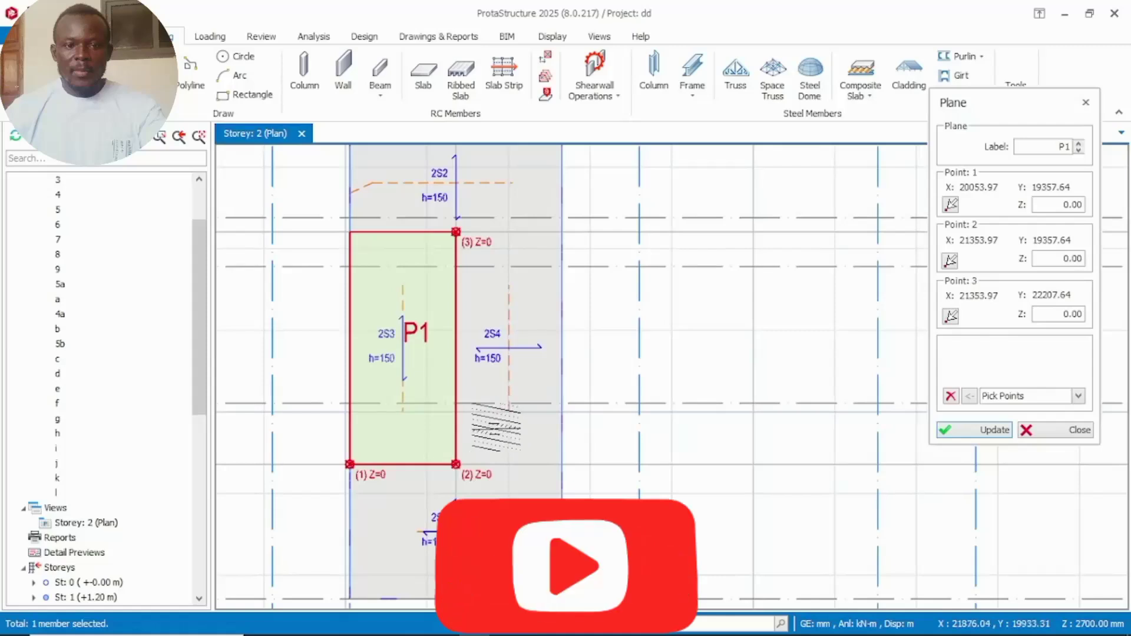
pyautogui.scroll(1, 490, 434)
pyautogui.scroll(1, 575, 471)
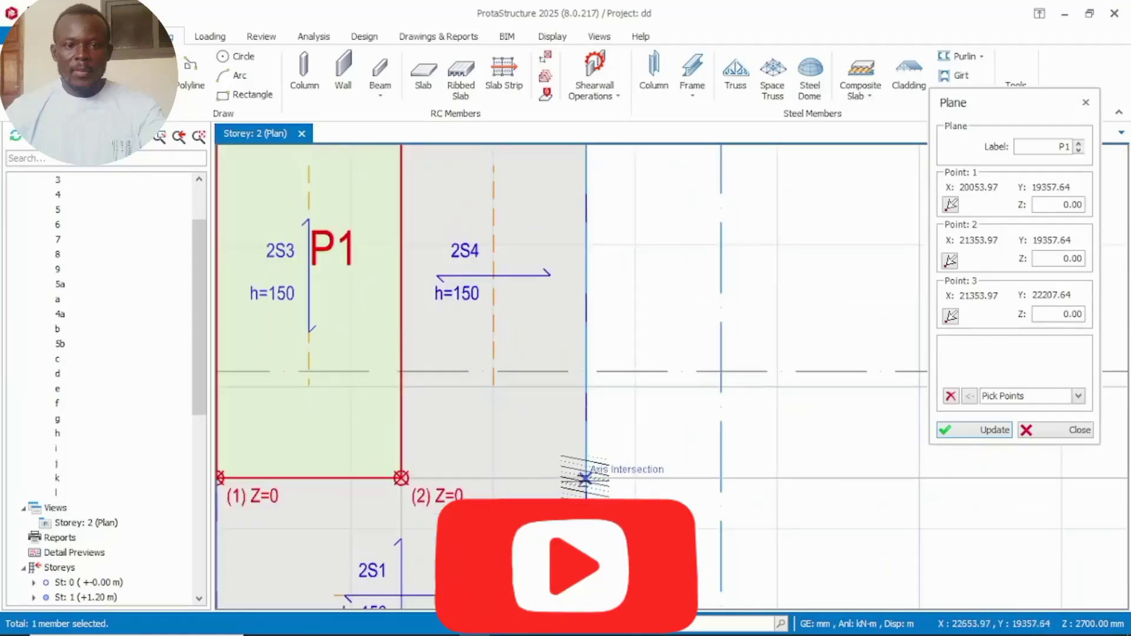
pyautogui.scroll(3, 506, 465)
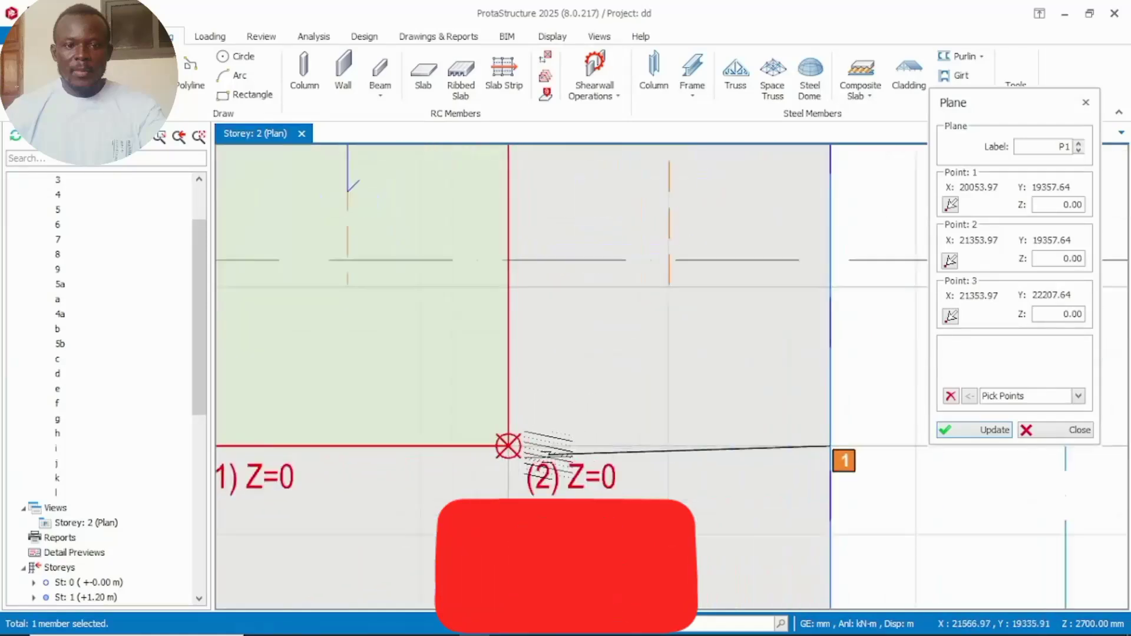
pyautogui.click(495, 442)
pyautogui.scroll(-2, 548, 389)
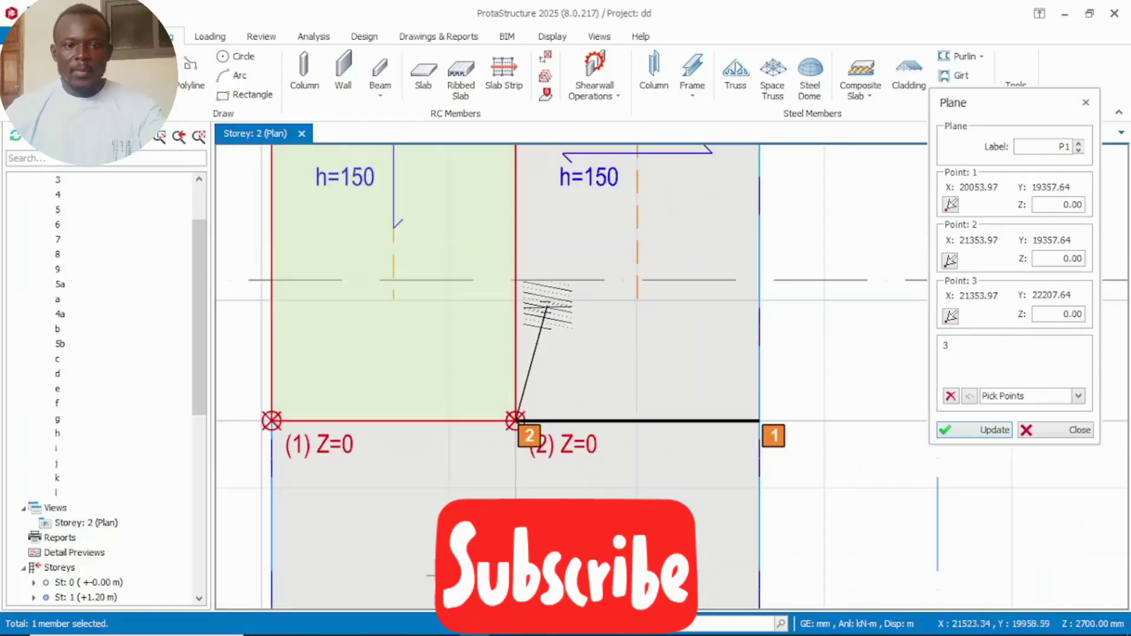
pyautogui.moveTo(546, 306); pyautogui.dragTo(569, 380, button='middle')
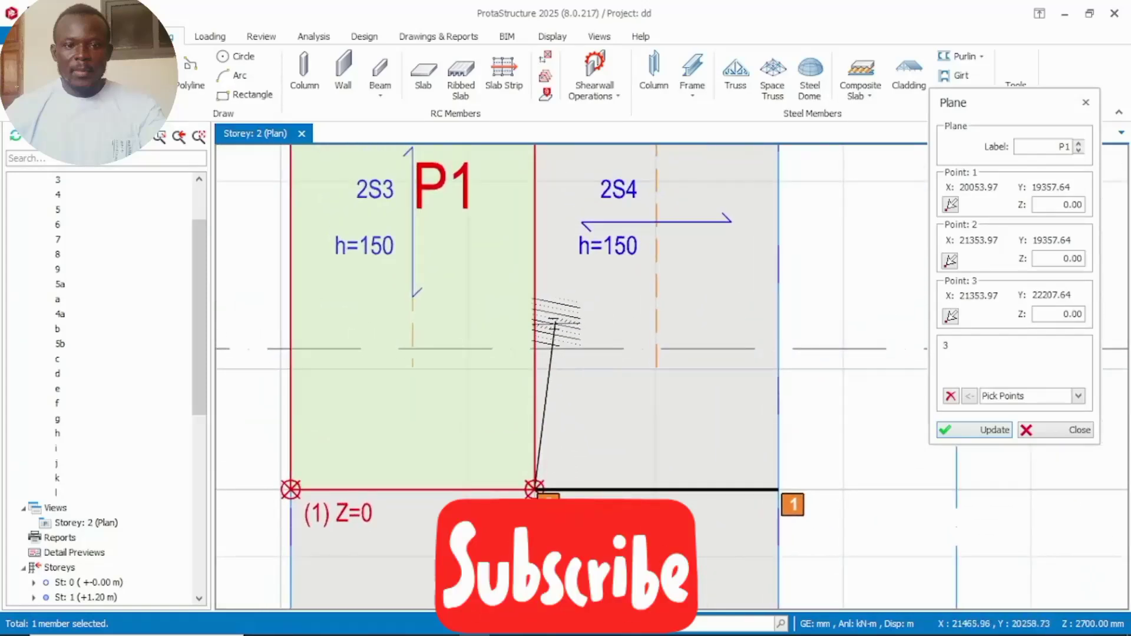
pyautogui.scroll(-2, 598, 329)
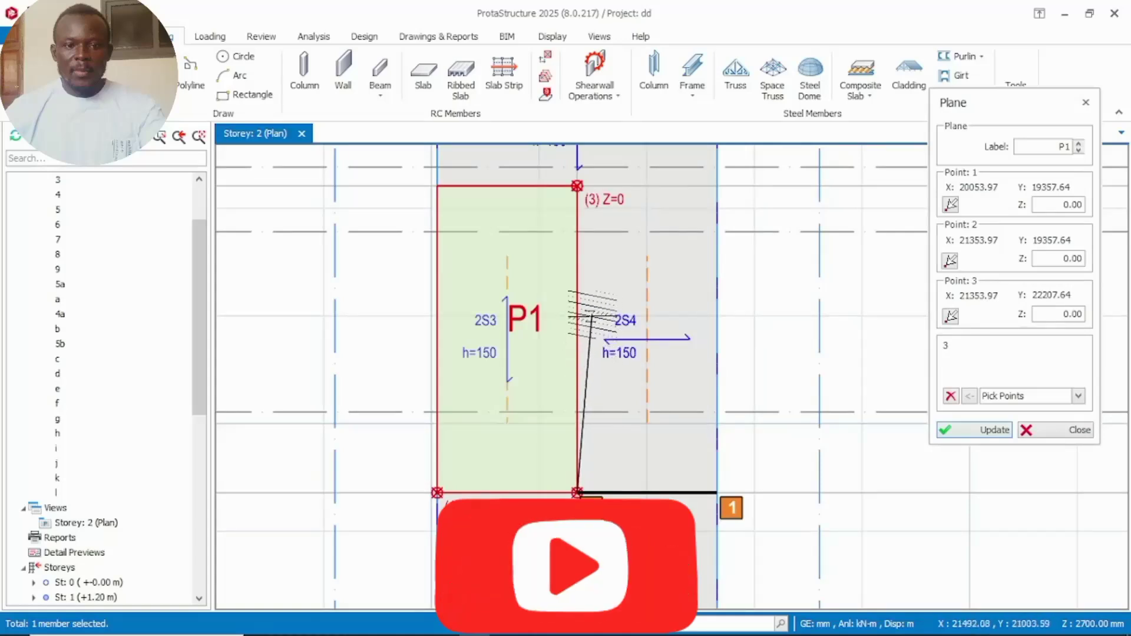
pyautogui.moveTo(592, 240); pyautogui.dragTo(589, 305, button='middle')
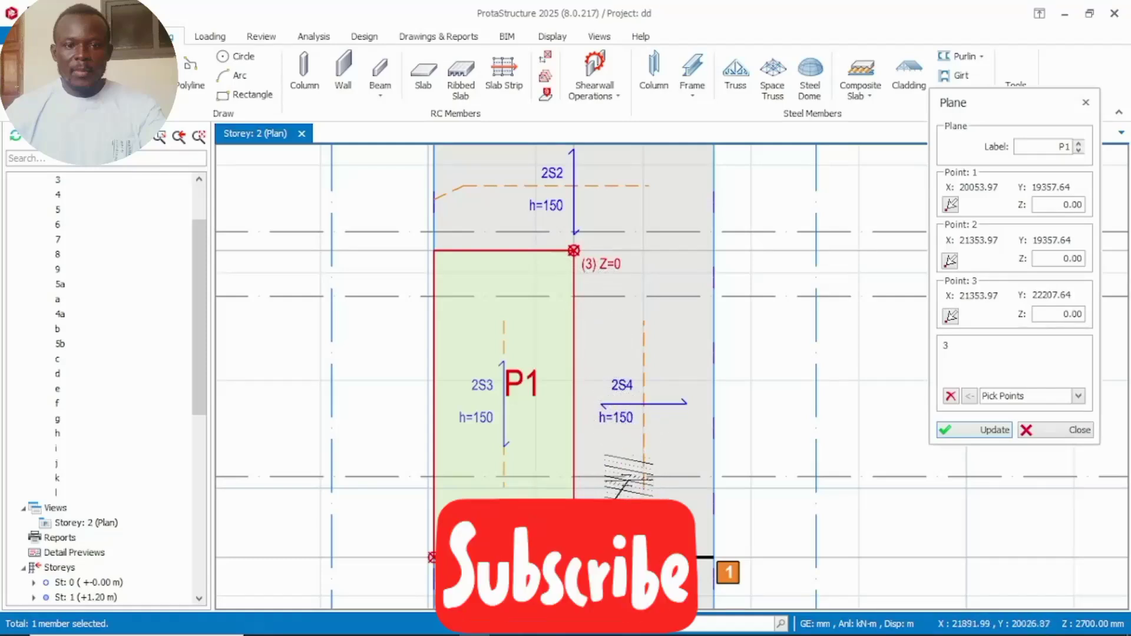
pyautogui.press('Escape')
# Define plane P2 over flight slab 2S4, starting at axes f and 3 and going through axis g and axis 5b, and end plane insertion
pyautogui.moveTo(617, 495); pyautogui.dragTo(560, 408, button='middle')
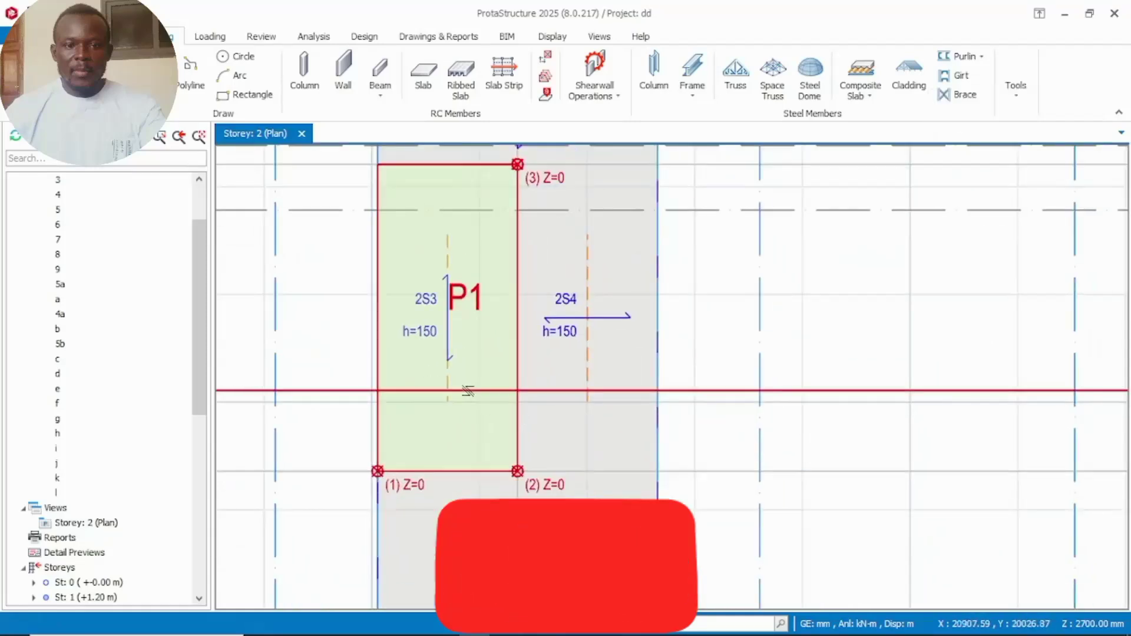
pyautogui.doubleClick(476, 293)
pyautogui.scroll(5, 518, 468)
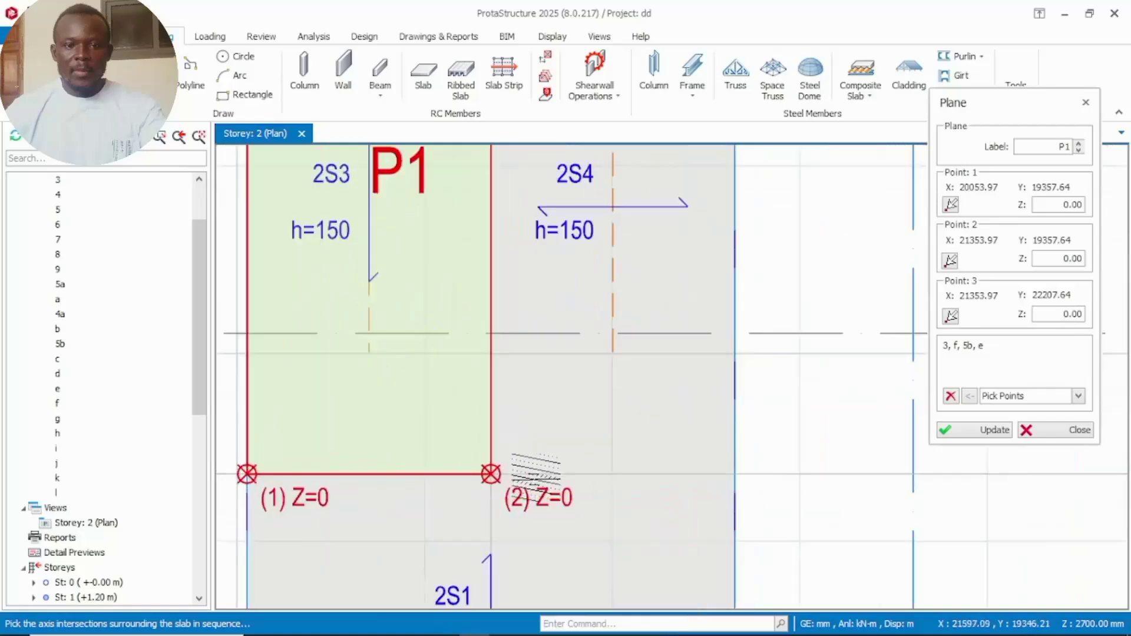
pyautogui.moveTo(520, 475); pyautogui.dragTo(531, 392, button='middle')
pyautogui.click(529, 393)
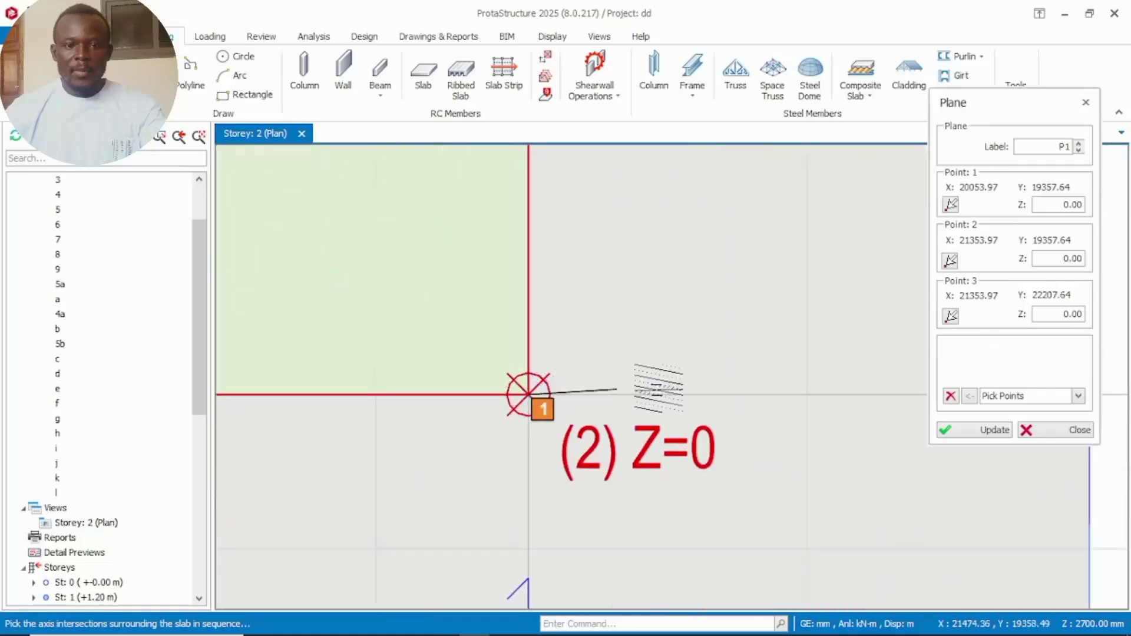
pyautogui.click(662, 423)
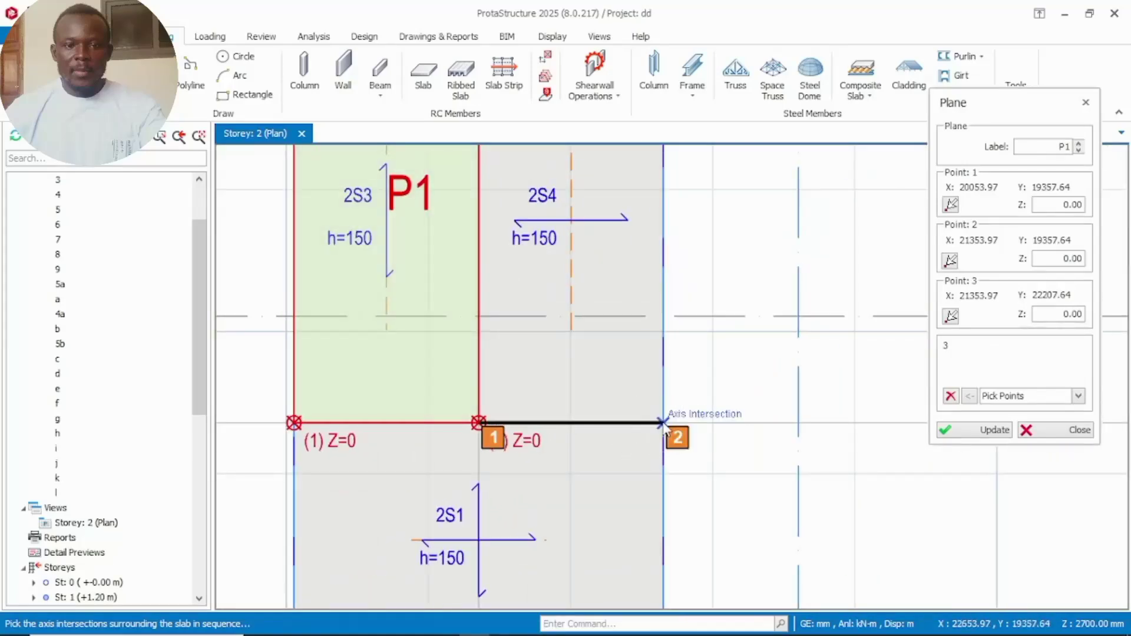
pyautogui.scroll(-2, 661, 328)
pyautogui.scroll(3, 681, 293)
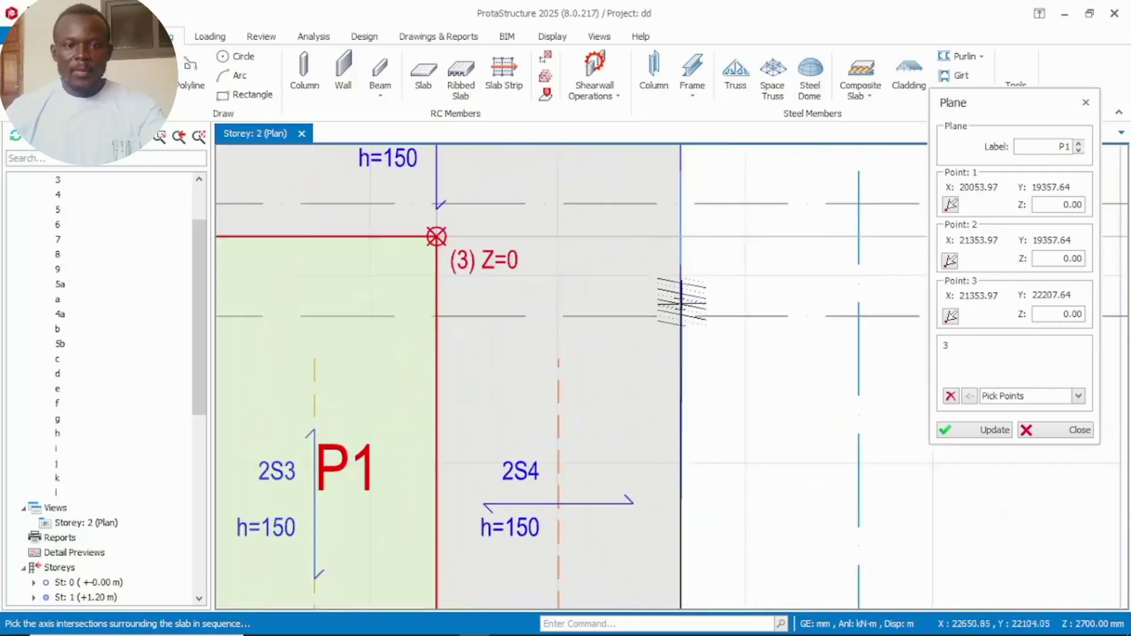
pyautogui.click(680, 238)
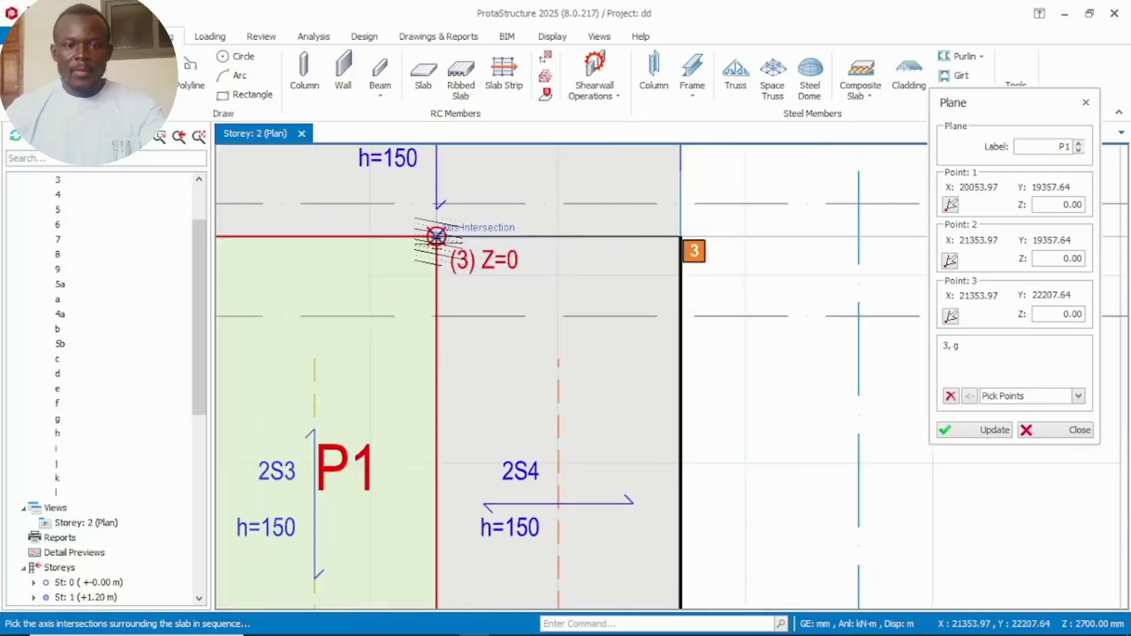
pyautogui.click(436, 238)
pyautogui.scroll(-2, 469, 279)
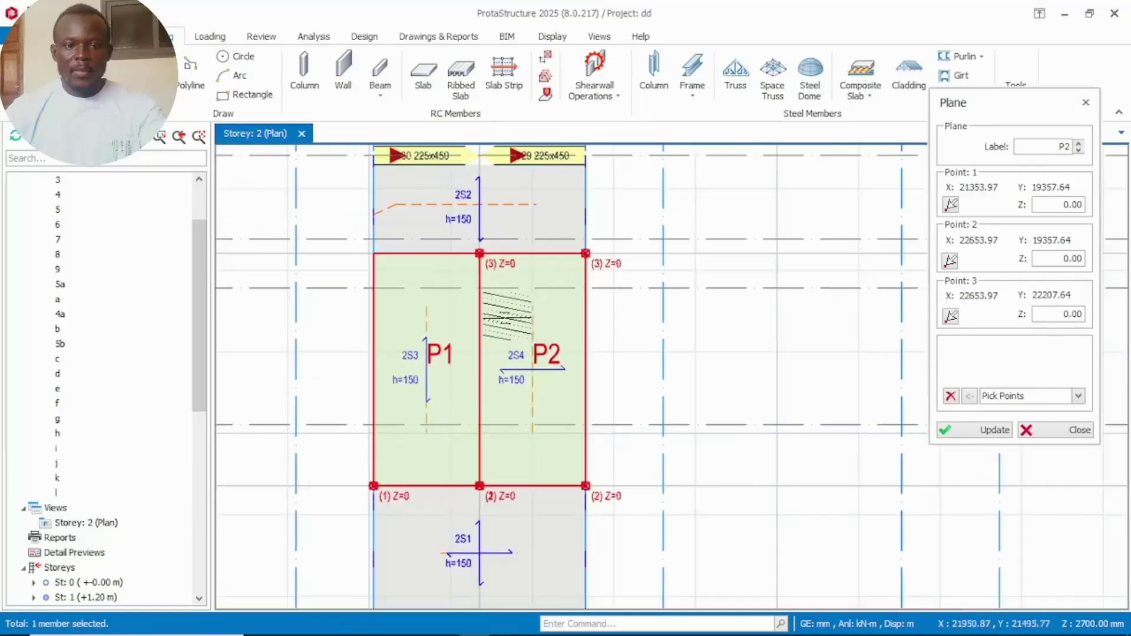
pyautogui.press('Escape')
pyautogui.scroll(-3, 589, 354)
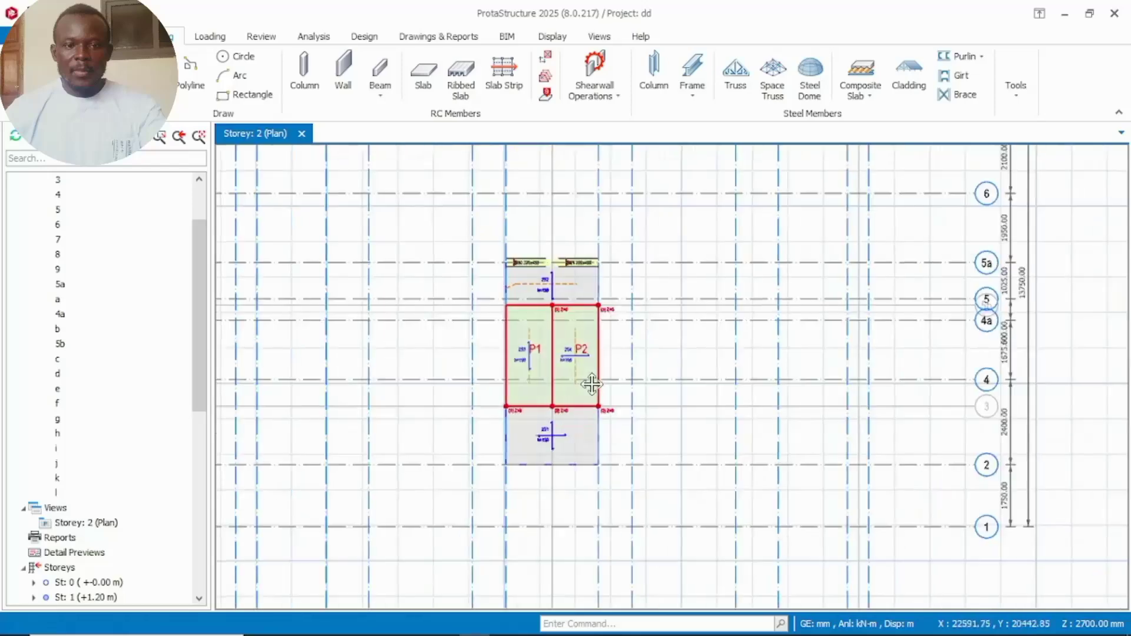
pyautogui.scroll(4, 609, 328)
pyautogui.scroll(-2, 610, 328)
pyautogui.scroll(-2, 539, 392)
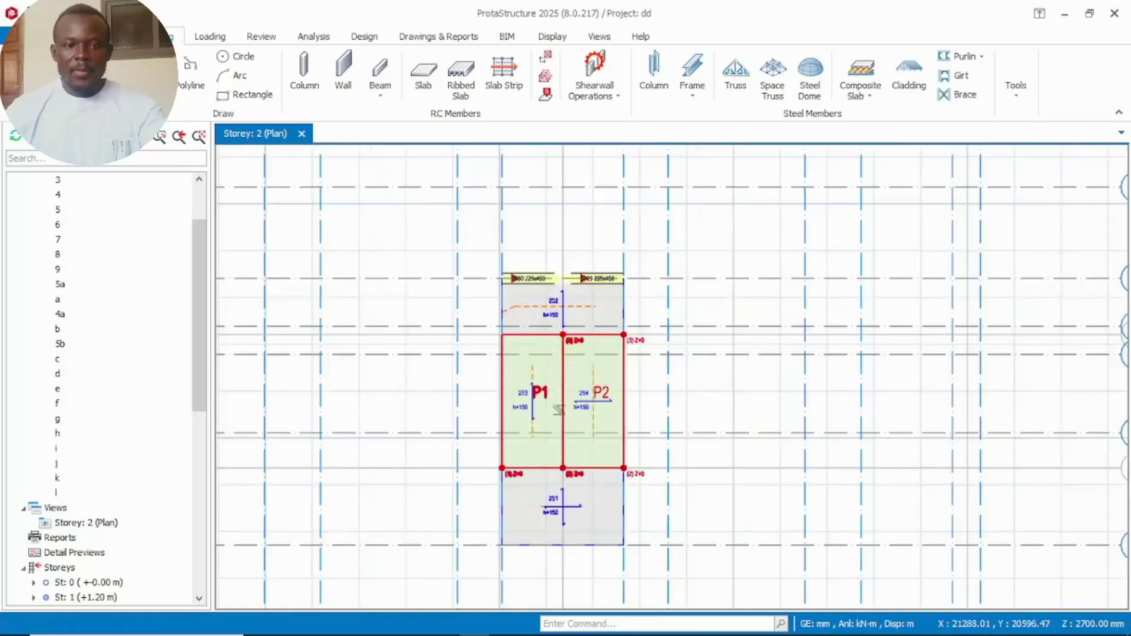
pyautogui.scroll(1, 557, 407)
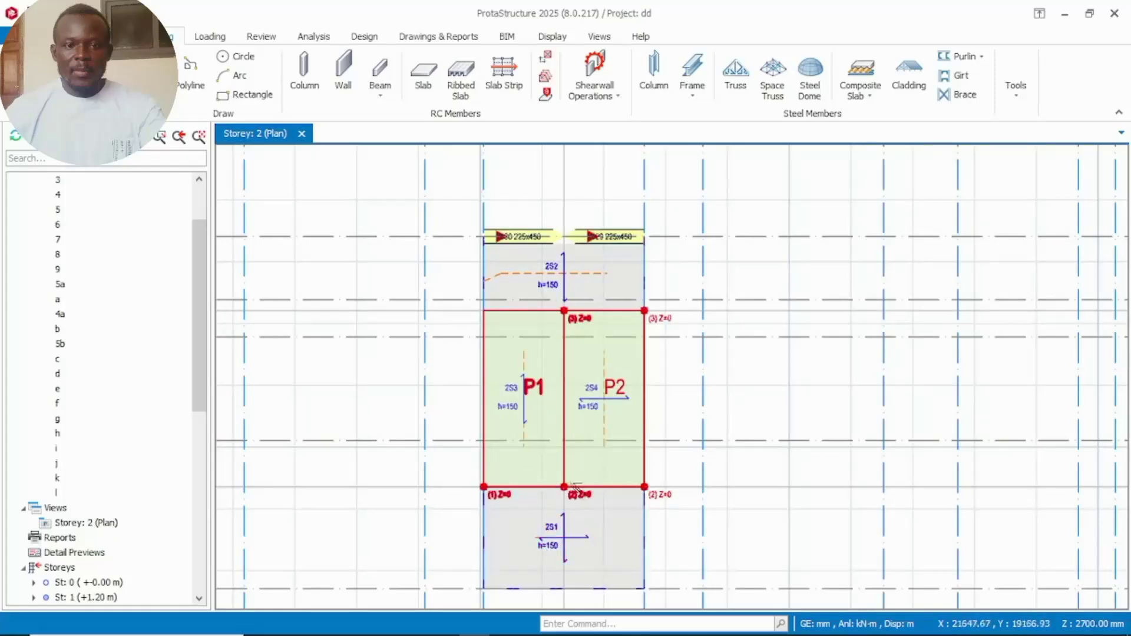
# Set the Z levels of points 1 and 2 of plane P2 to -1500 mm and update the plane
pyautogui.moveTo(583, 476); pyautogui.dragTo(559, 423, button='middle')
pyautogui.scroll(2, 584, 414)
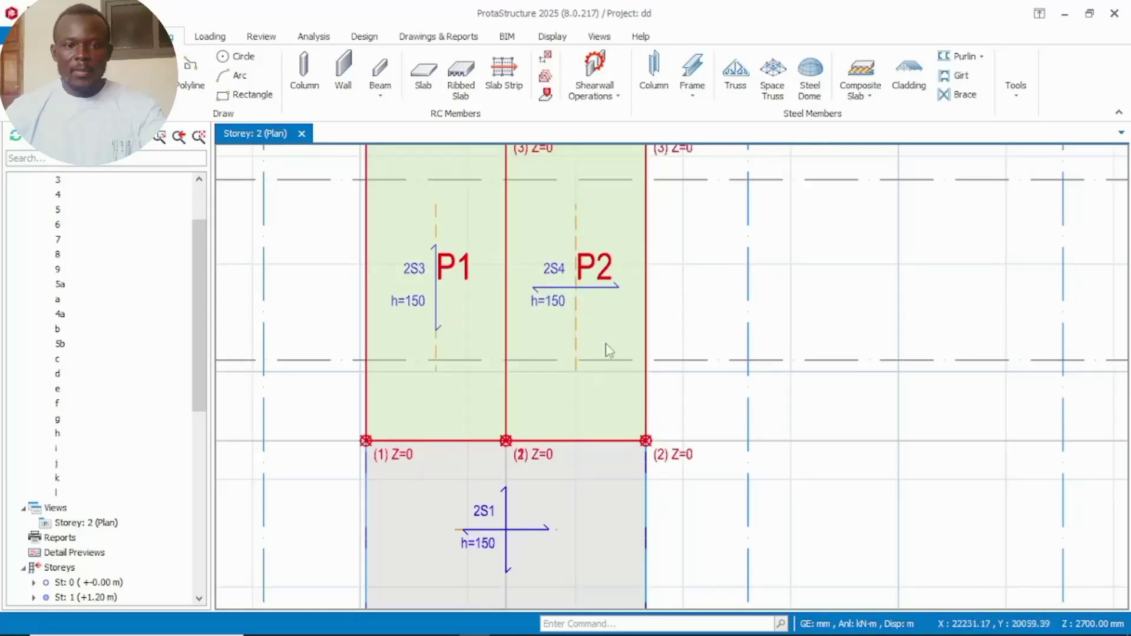
pyautogui.doubleClick(593, 266)
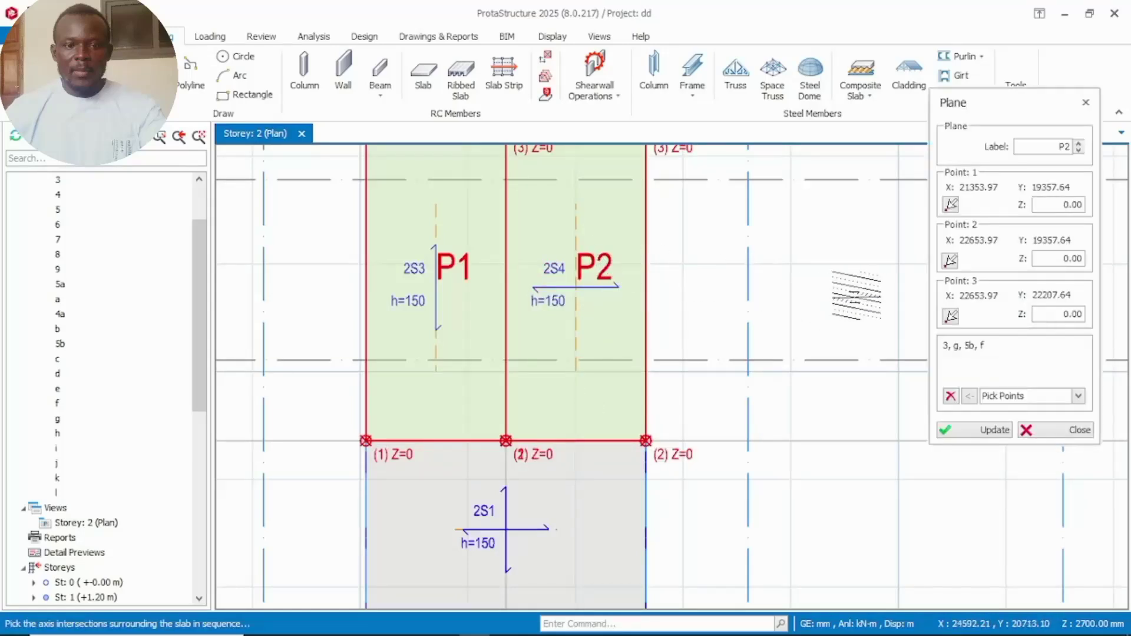
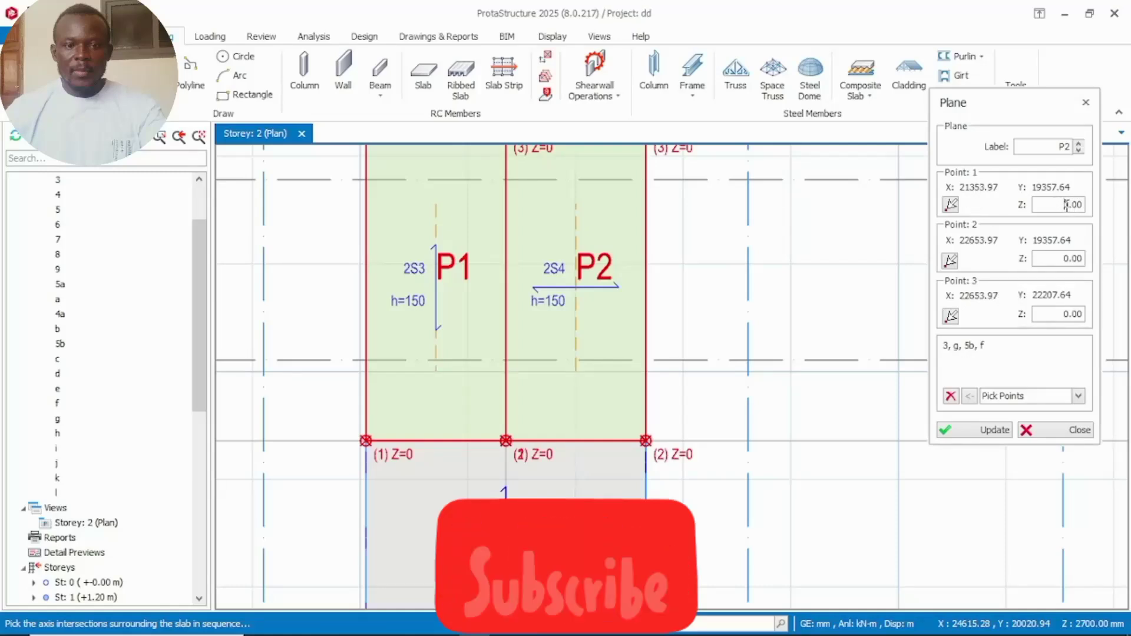
pyautogui.moveTo(1066, 205); pyautogui.dragTo(1082, 206)
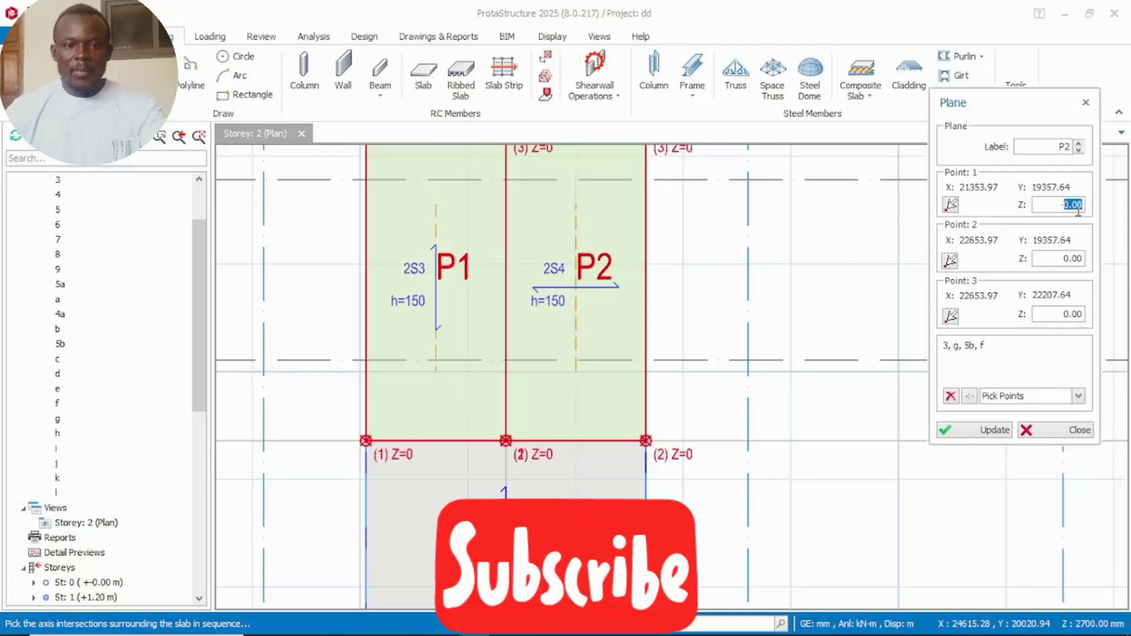
pyautogui.write('-1500')
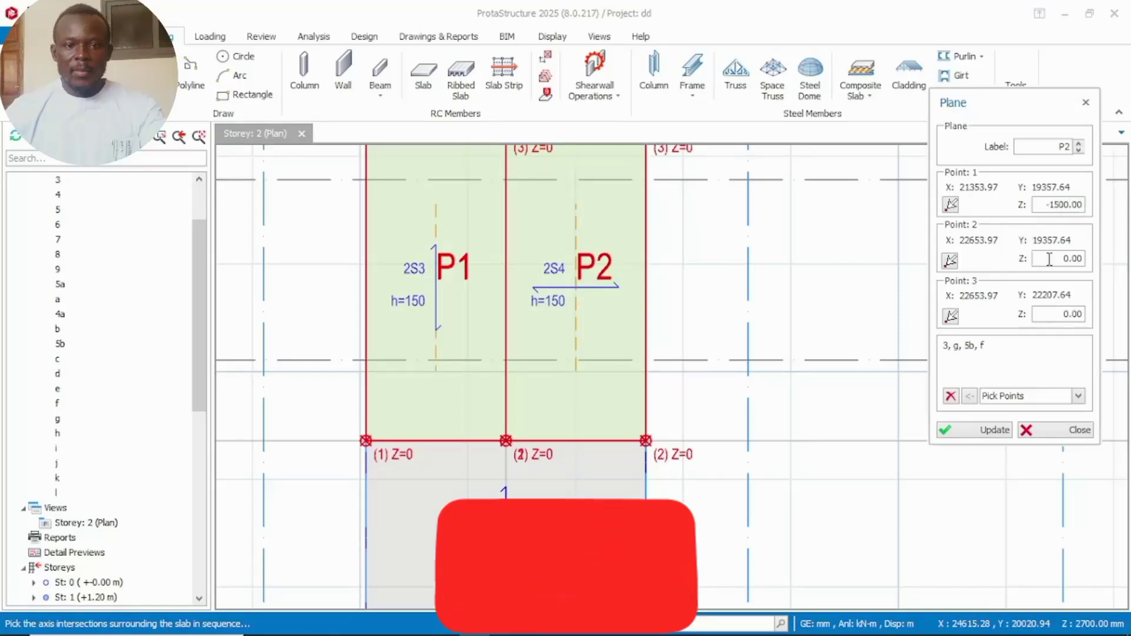
pyautogui.moveTo(1074, 260); pyautogui.dragTo(1081, 261)
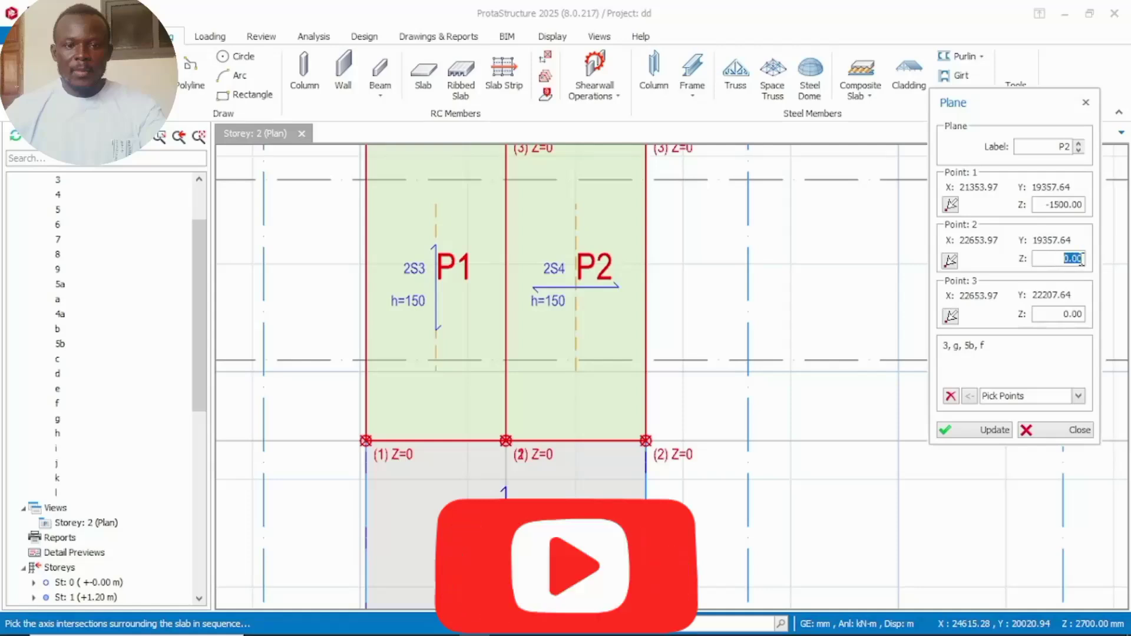
pyautogui.write('-15.00')
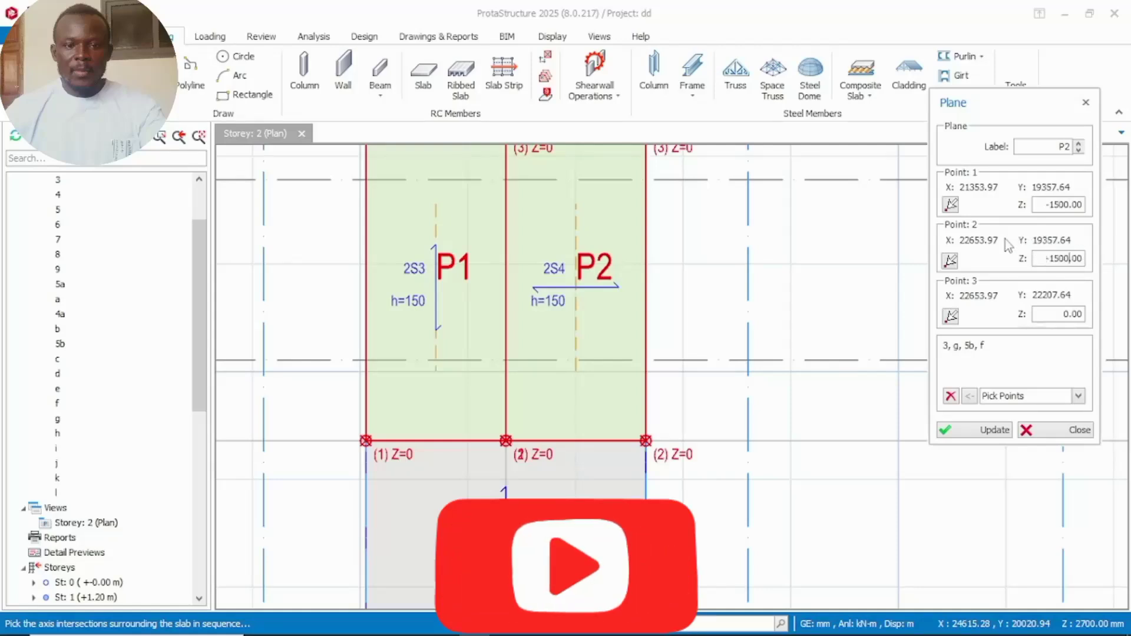
pyautogui.click(973, 433)
pyautogui.moveTo(683, 463); pyautogui.dragTo(780, 451, button='middle')
pyautogui.press('Escape')
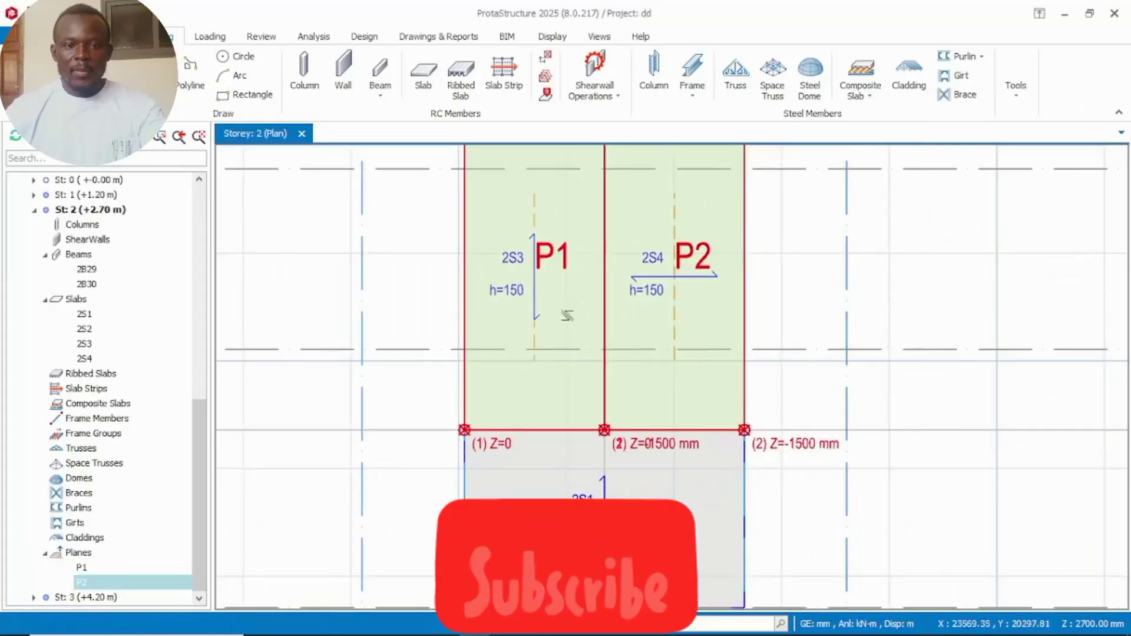
# Set the Z levels of points 1 and 2 of plane P1 to 1500 mm, update the plane and end its editing
pyautogui.doubleClick(558, 254)
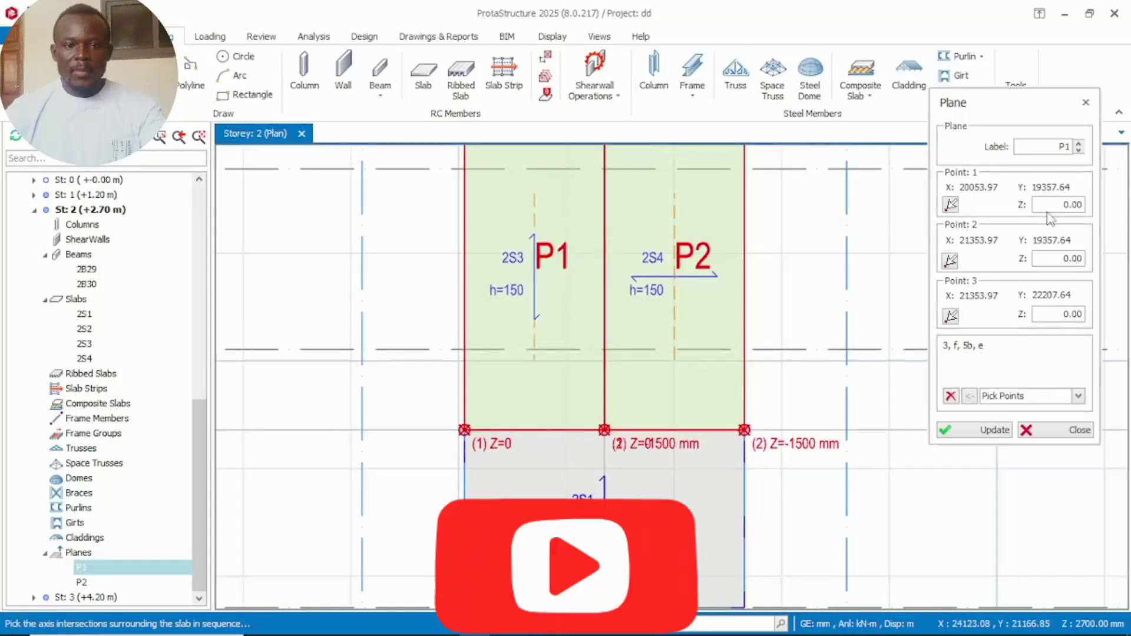
pyautogui.doubleClick(1079, 204)
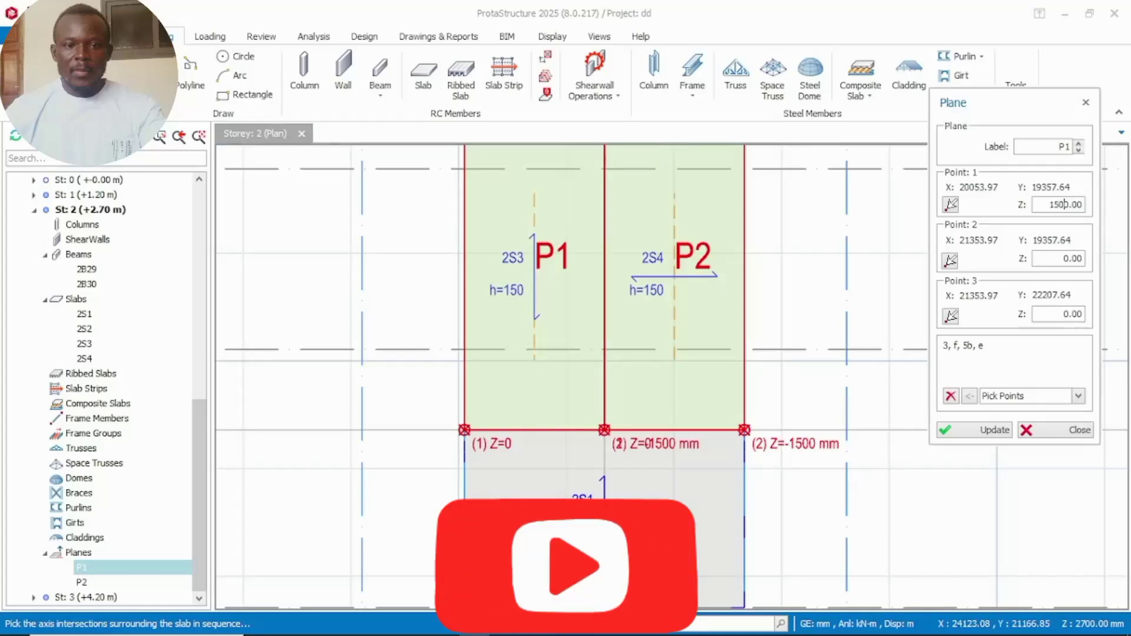
pyautogui.click(1046, 259)
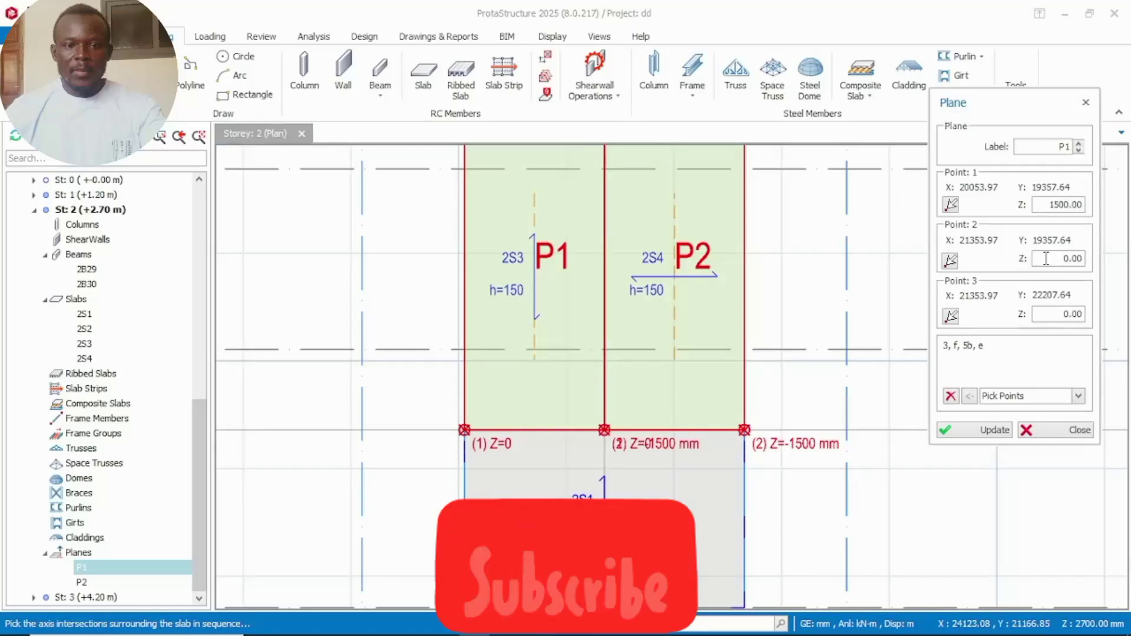
pyautogui.write('150')
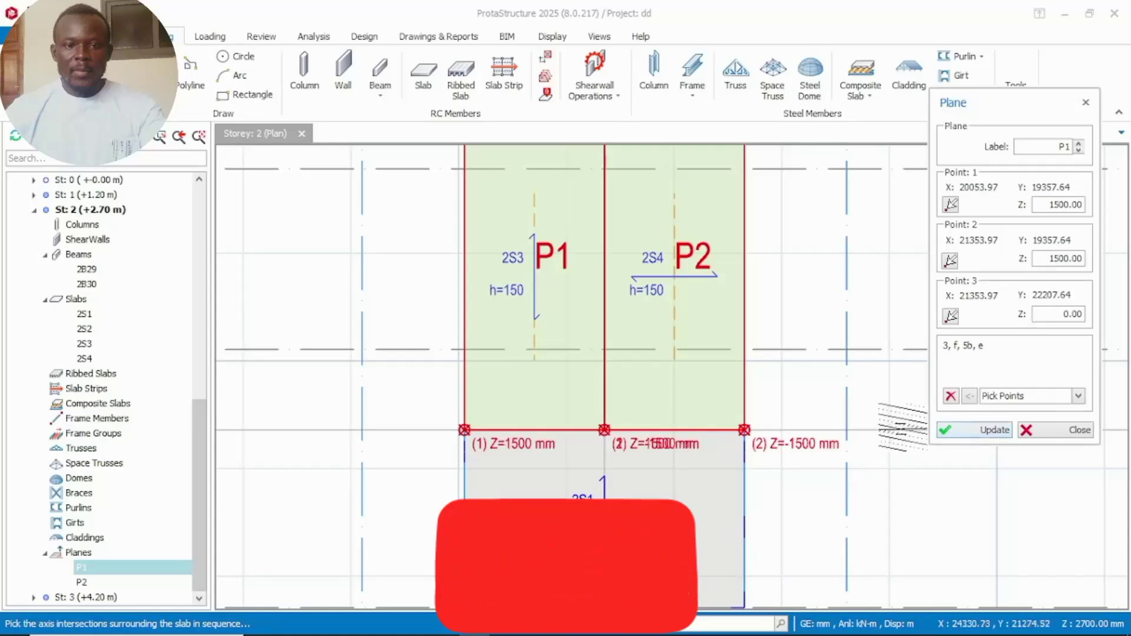
pyautogui.moveTo(866, 281); pyautogui.dragTo(746, 331, button='middle')
pyautogui.scroll(-3, 704, 338)
pyautogui.scroll(-2, 745, 330)
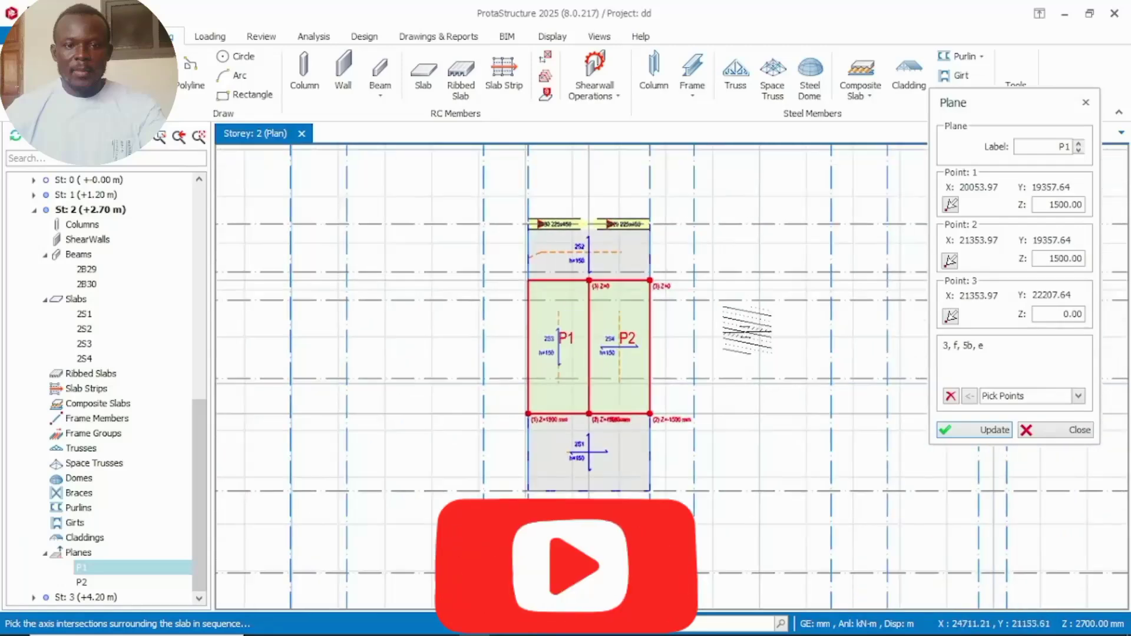
pyautogui.moveTo(722, 375); pyautogui.dragTo(677, 344, button='middle')
pyautogui.scroll(-4, 713, 338)
pyautogui.scroll(4, 694, 360)
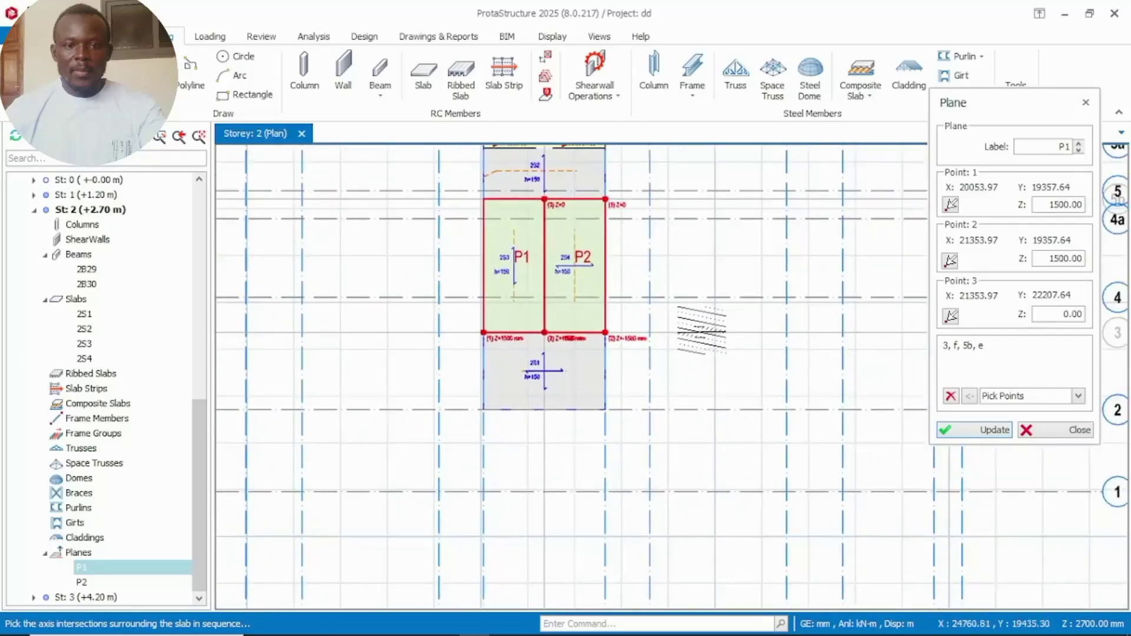
pyautogui.press('Escape')
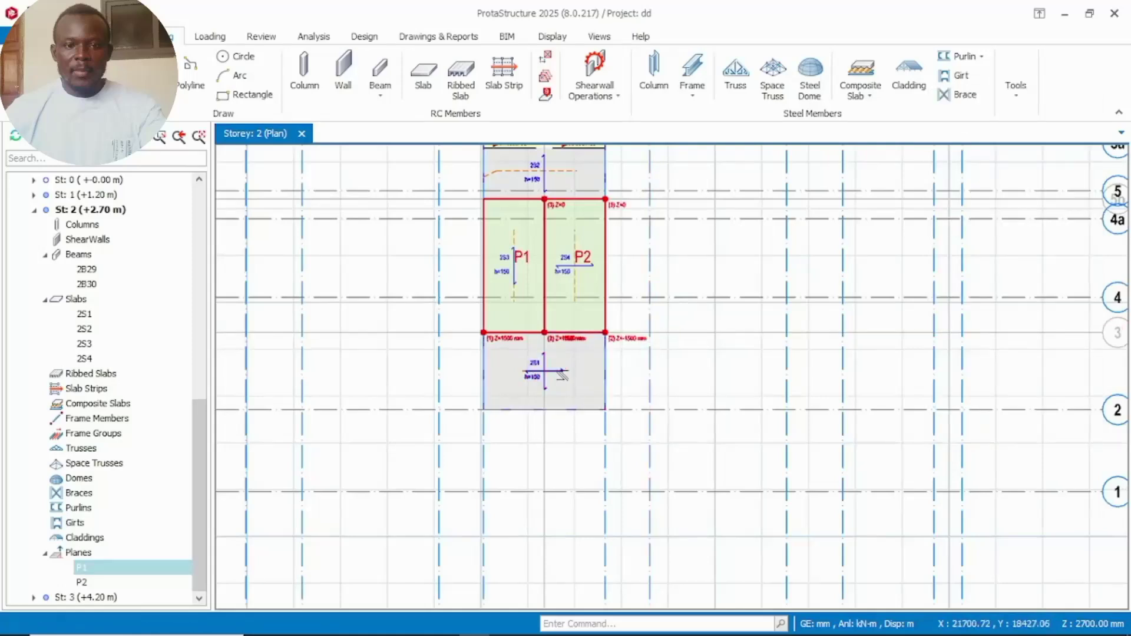
# Set the relative level of landing slab 2S1 to 3000 mm and update the slab
pyautogui.click(567, 372)
pyautogui.moveTo(567, 373); pyautogui.dragTo(569, 451, button='middle')
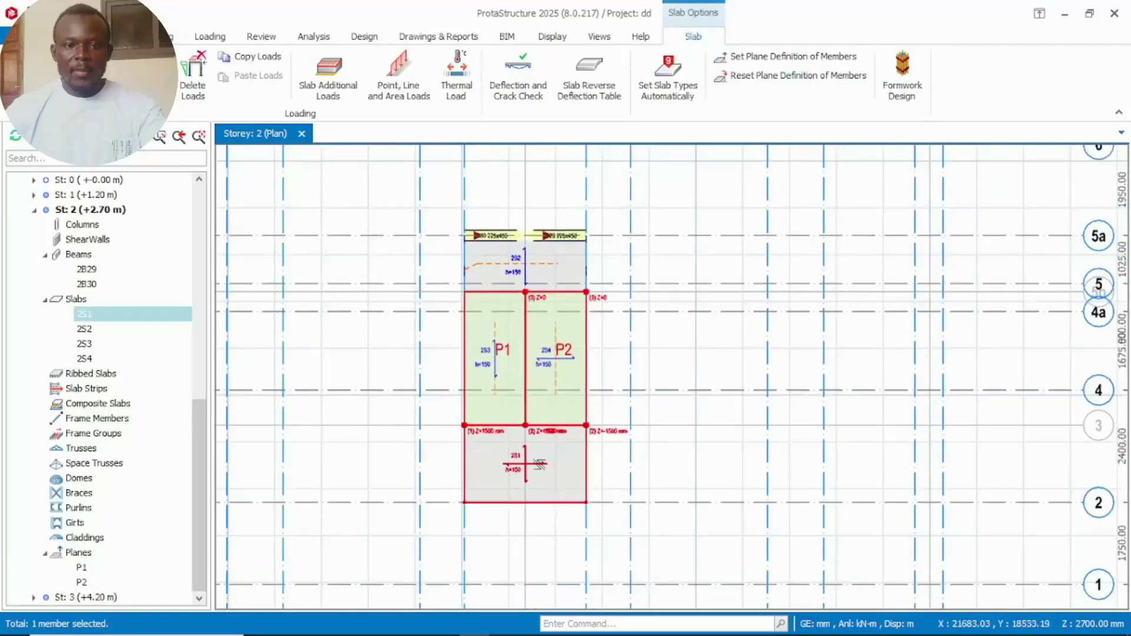
pyautogui.doubleClick(533, 466)
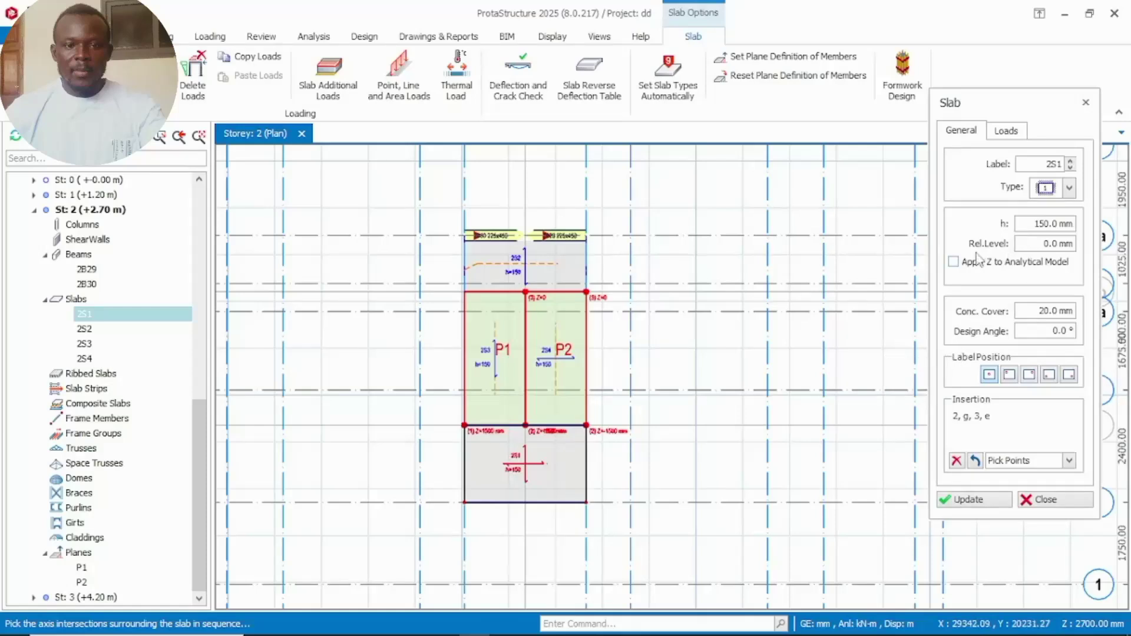
pyautogui.click(1038, 243)
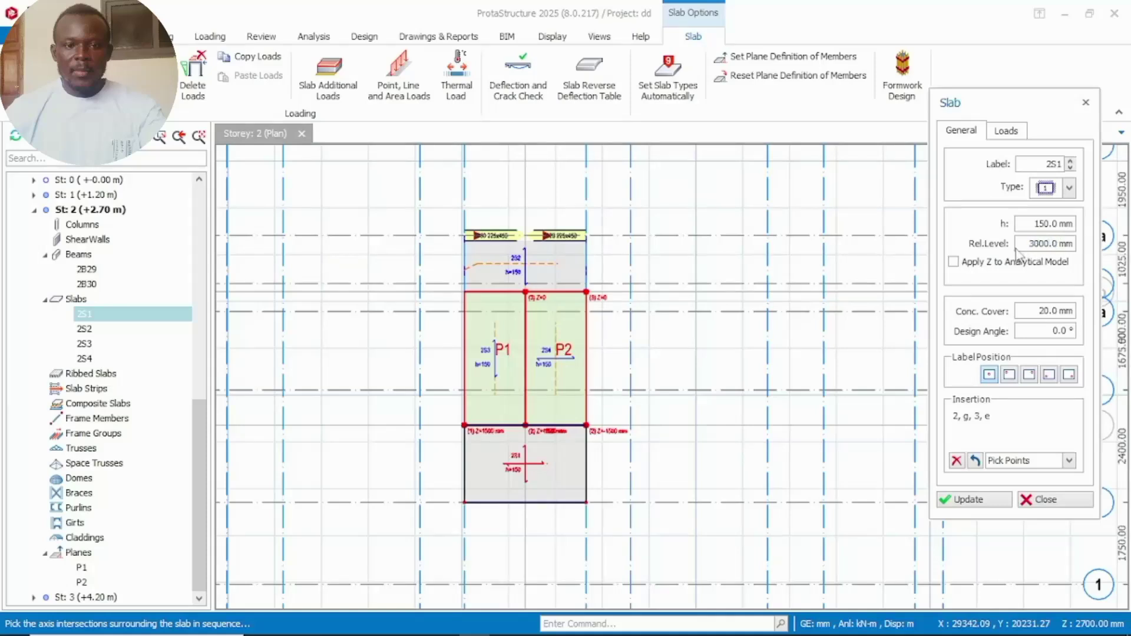
pyautogui.click(980, 501)
pyautogui.moveTo(718, 445); pyautogui.dragTo(767, 424, button='middle')
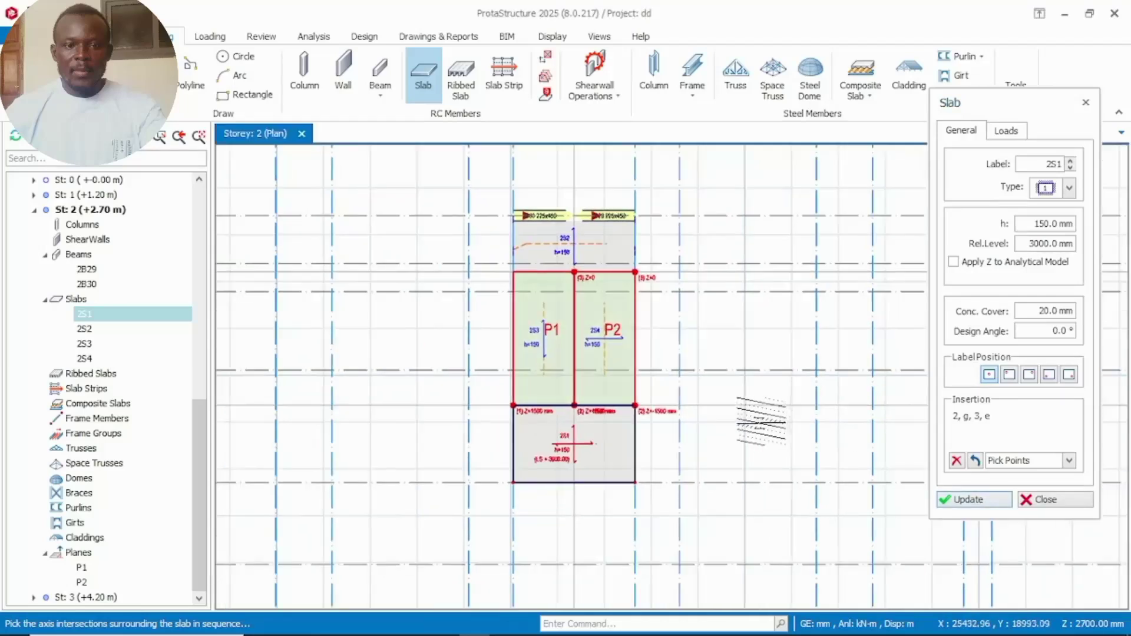
pyautogui.press('Escape')
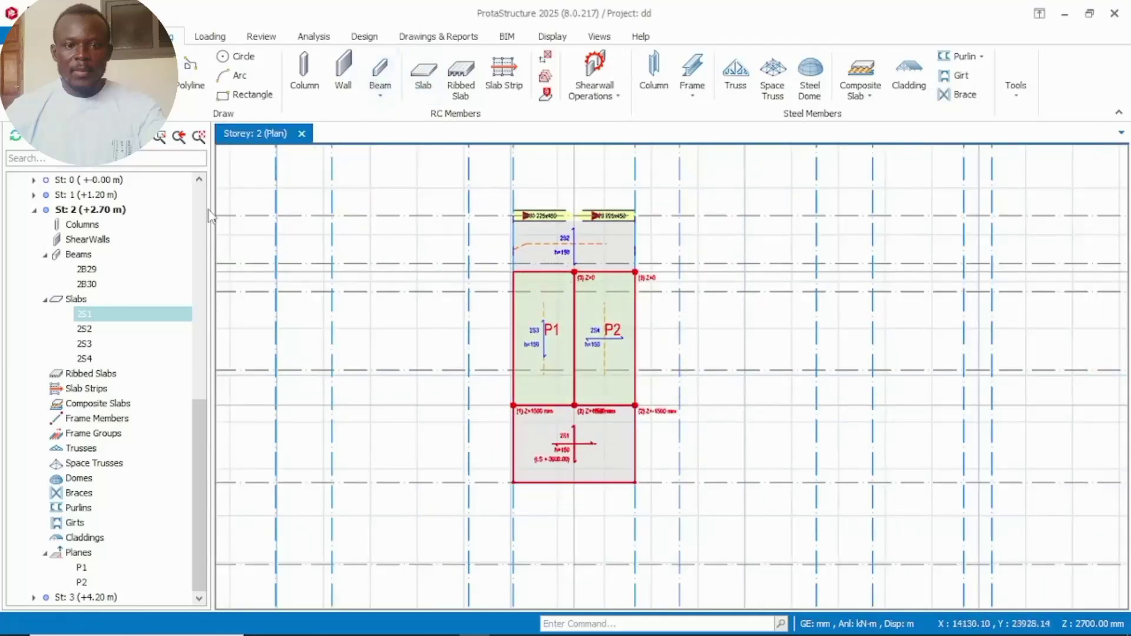
# Switch the Storey 2 view to 3D and examine the height of landing slab 2S1 from a low side angle
pyautogui.scroll(3, 87, 287)
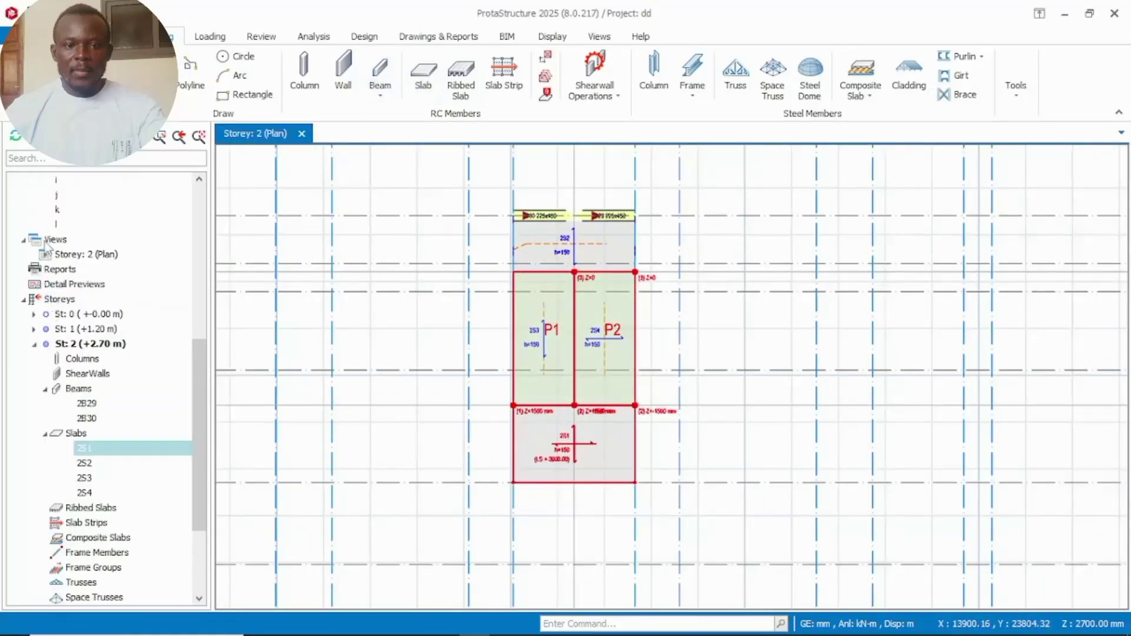
pyautogui.rightClick(68, 258)
pyautogui.click(155, 266)
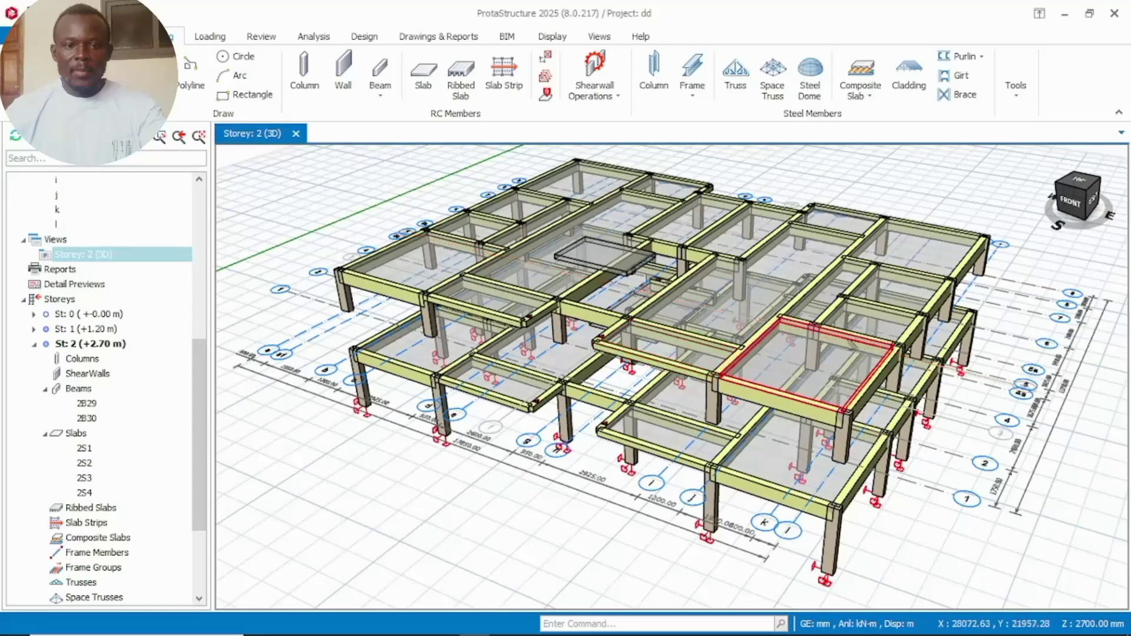
pyautogui.moveTo(1072, 205)
pyautogui.mouseDown()
pyautogui.moveTo(1072, 182)
pyautogui.moveTo(1085, 191)
pyautogui.moveTo(1075, 183)
pyautogui.moveTo(1066, 197)
pyautogui.moveTo(1087, 183)
pyautogui.moveTo(1061, 217)
pyautogui.moveTo(1081, 185)
pyautogui.moveTo(1090, 194)
pyautogui.moveTo(1071, 194)
pyautogui.mouseUp()
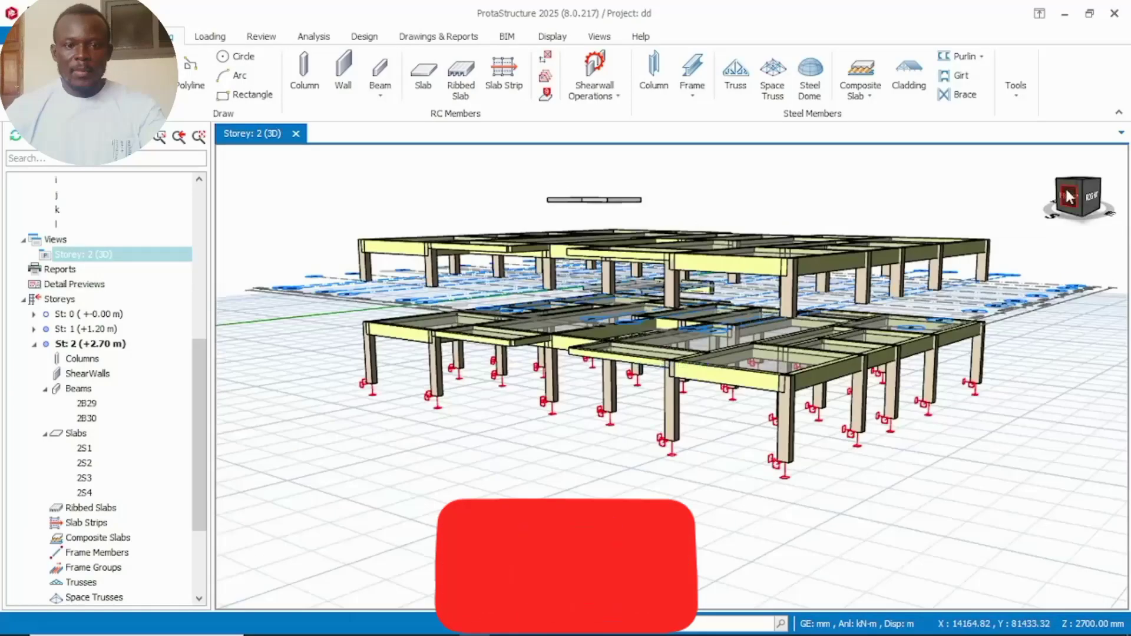
# Create a Storey 2 plan view alongside the 3D view and orient the 3D model to a low front angle
pyautogui.rightClick(105, 255)
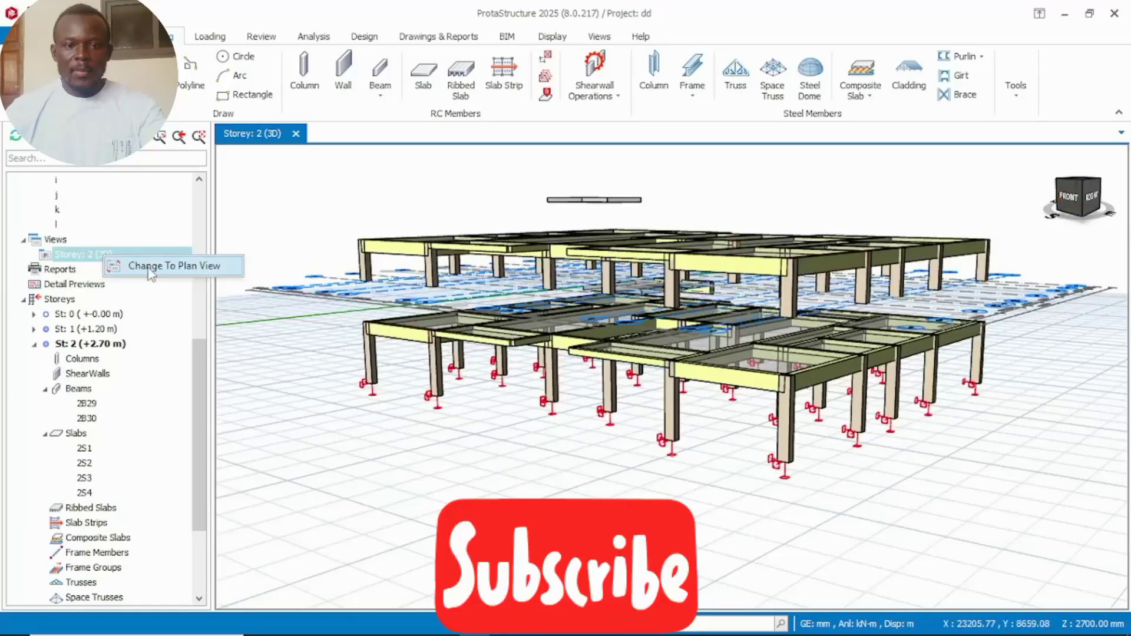
pyautogui.click(173, 268)
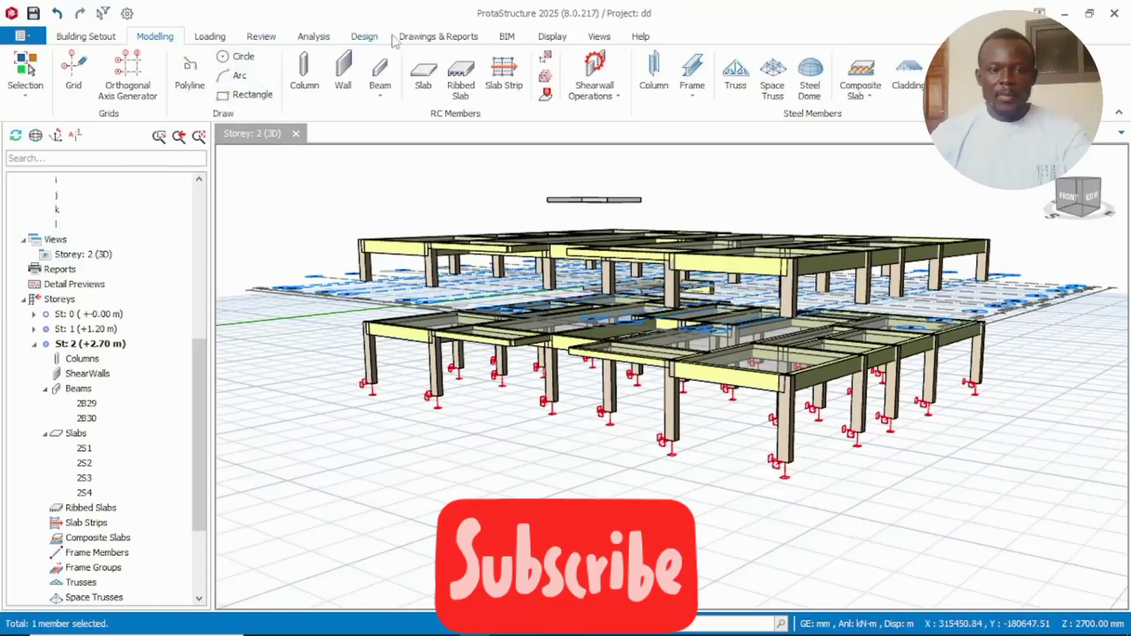
pyautogui.click(599, 36)
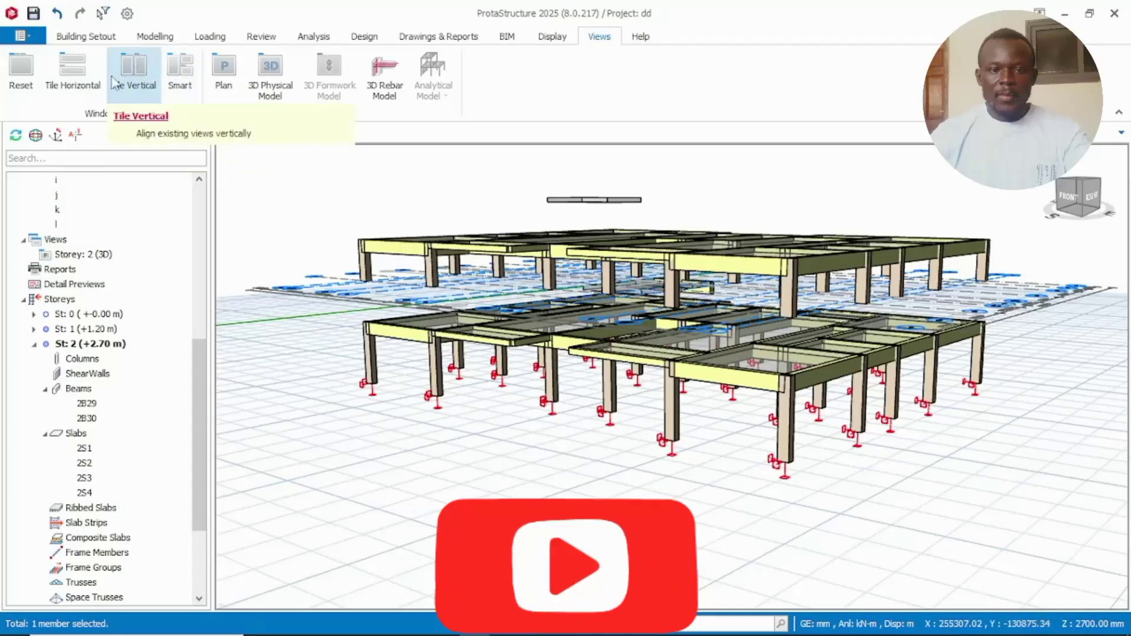
pyautogui.click(224, 72)
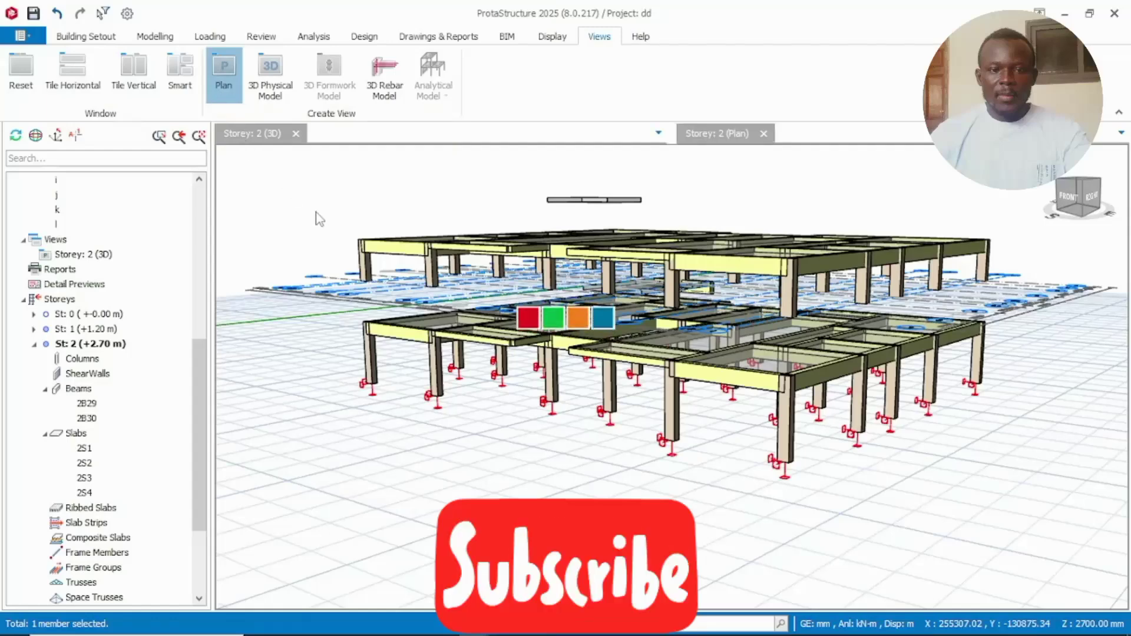
pyautogui.scroll(5, 860, 353)
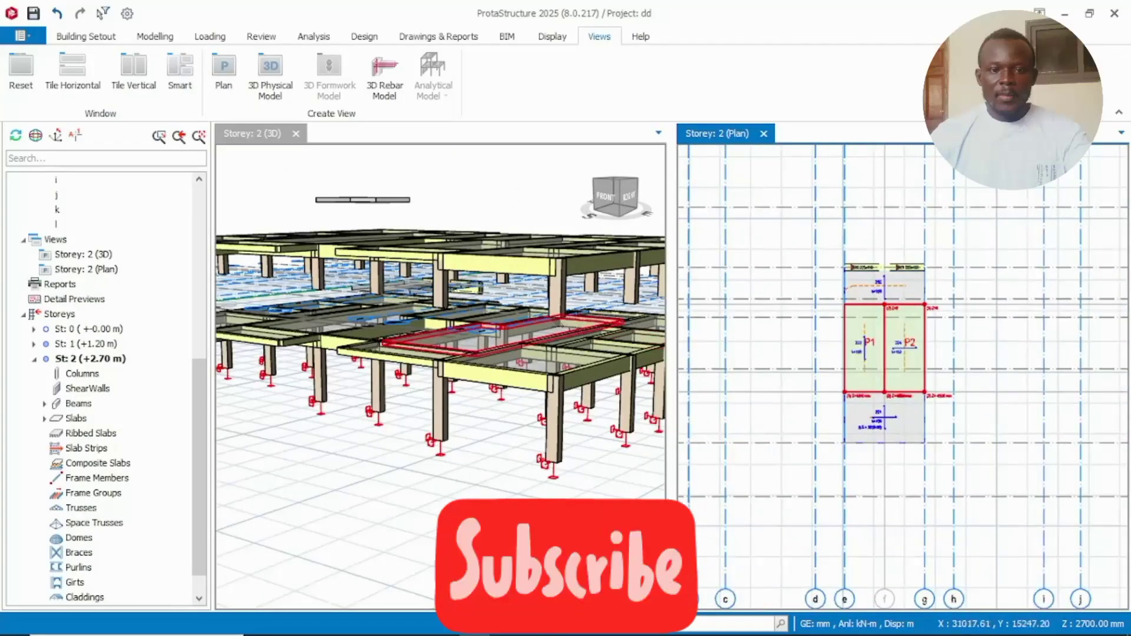
pyautogui.scroll(-3, 566, 306)
pyautogui.moveTo(566, 307); pyautogui.dragTo(608, 311, button='middle')
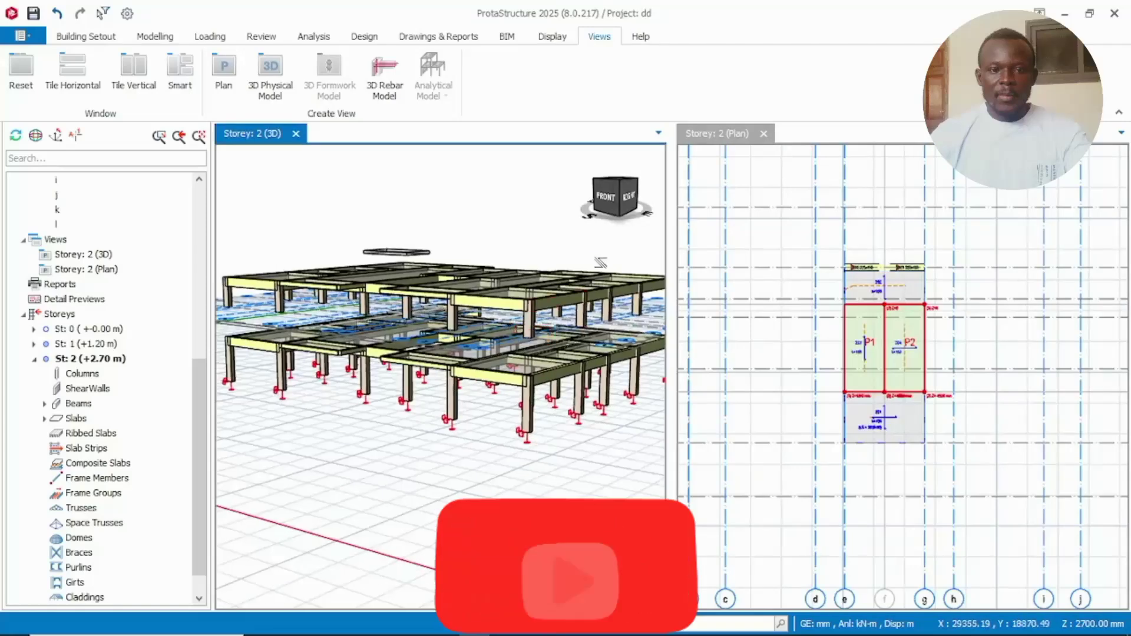
pyautogui.click(629, 200)
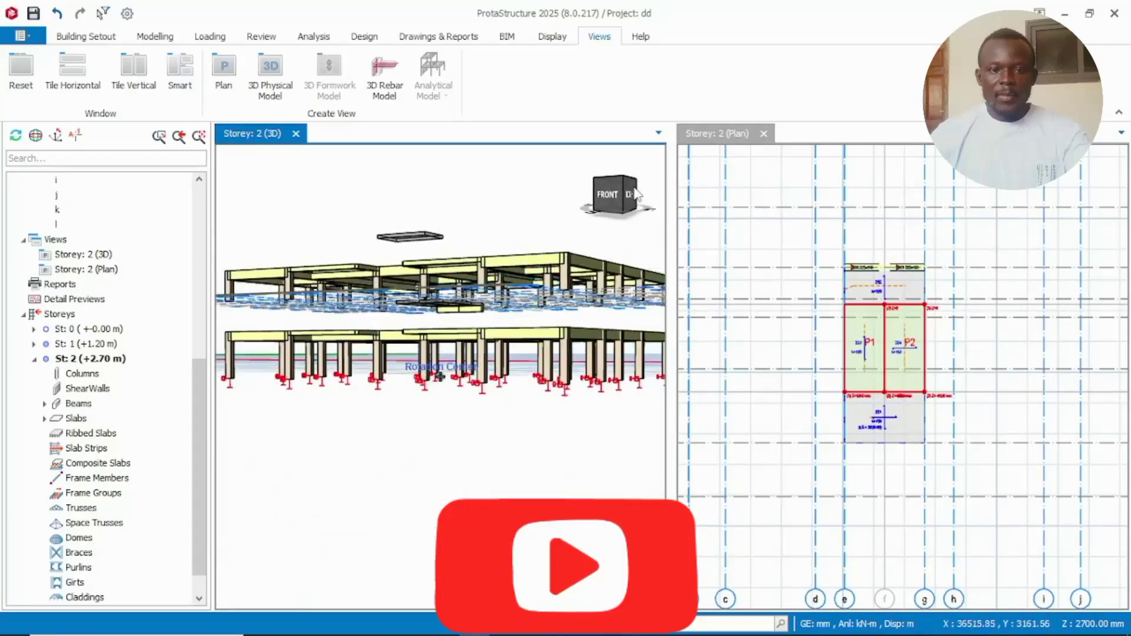
# Set the relative level of landing slab 2S1 to 1500 mm and update the slab
pyautogui.scroll(1, 885, 415)
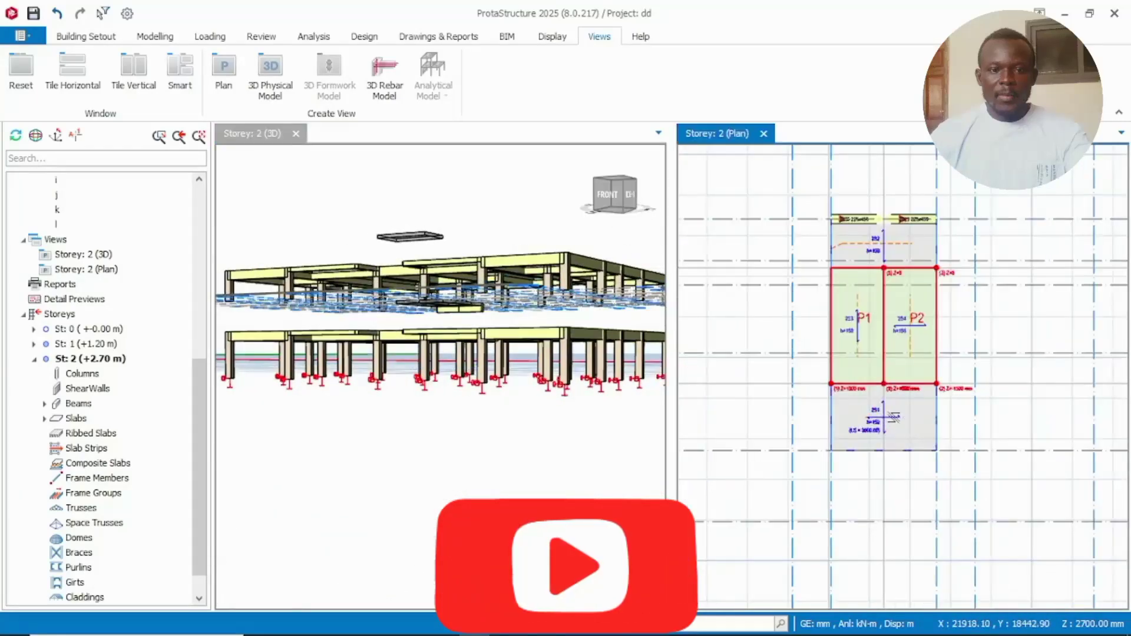
pyautogui.click(895, 418)
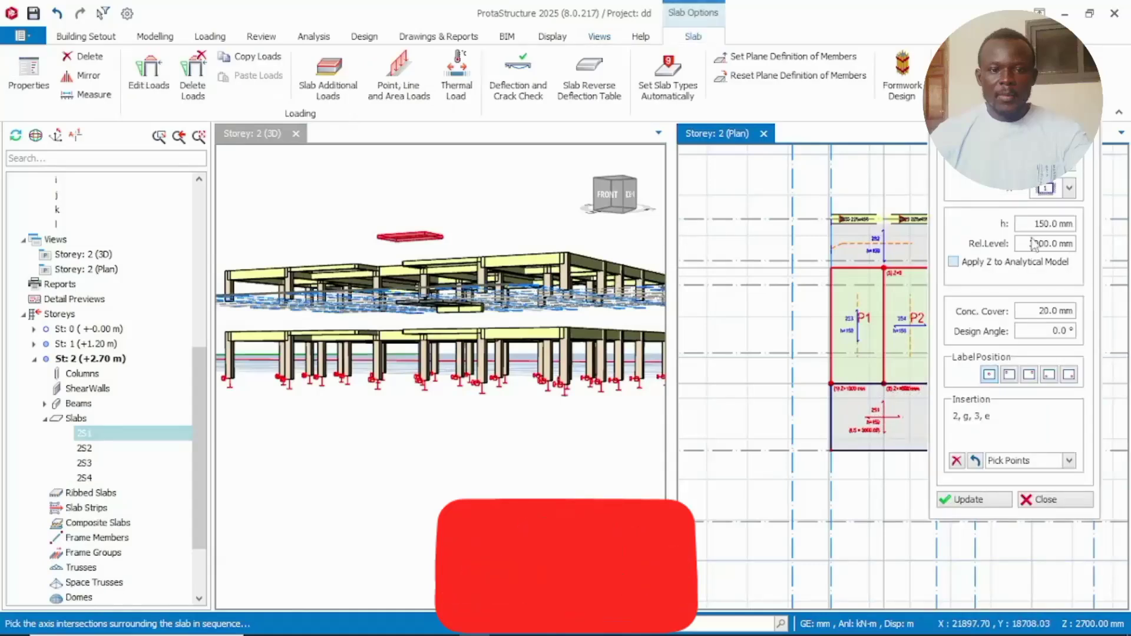
pyautogui.click(1029, 243)
pyautogui.write('15')
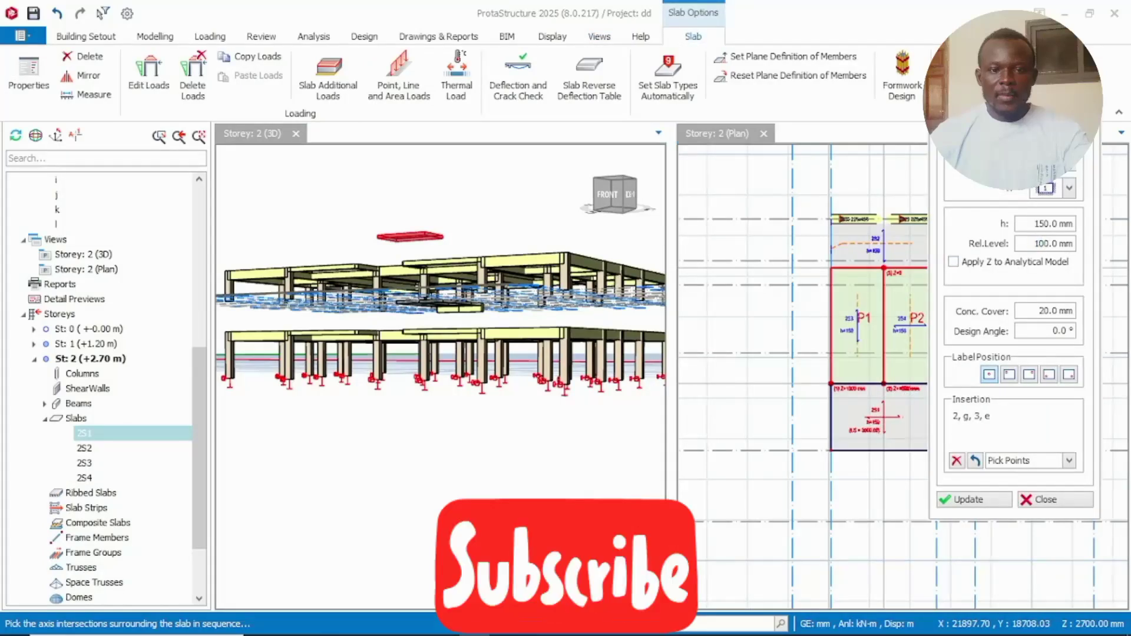
pyautogui.click(968, 501)
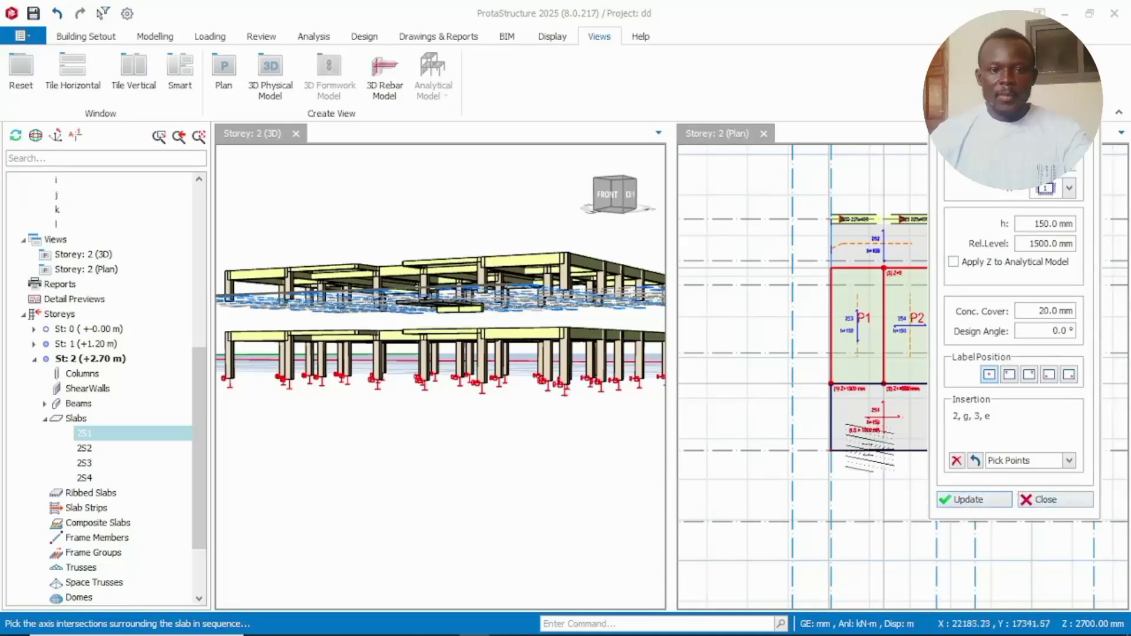
# Examine the level of landing slab 2S1 against the surrounding storeys in the 3D view from several angles
pyautogui.scroll(5, 493, 353)
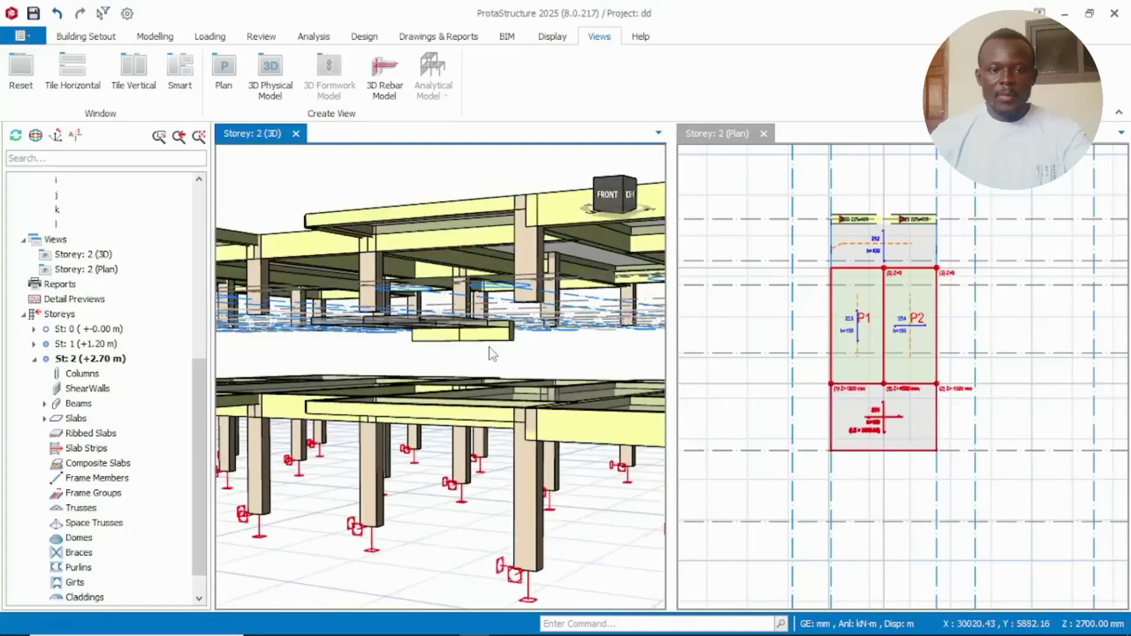
pyautogui.moveTo(460, 246); pyautogui.dragTo(440, 377, button='middle')
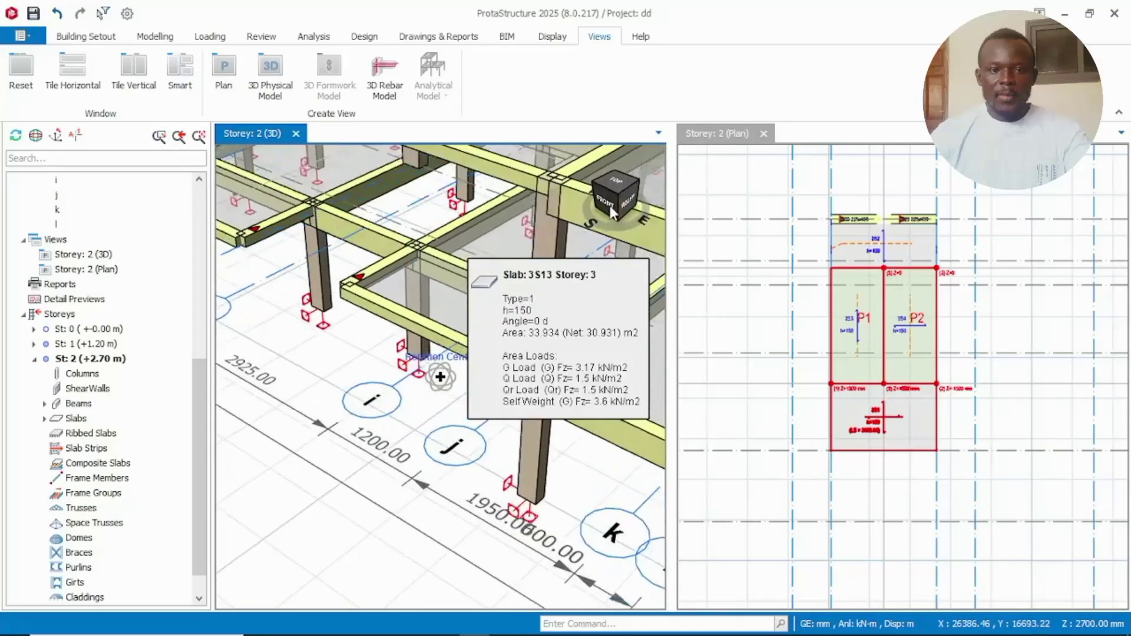
pyautogui.scroll(-5, 436, 241)
pyautogui.moveTo(436, 240); pyautogui.dragTo(408, 345, button='middle')
pyautogui.scroll(3, 405, 313)
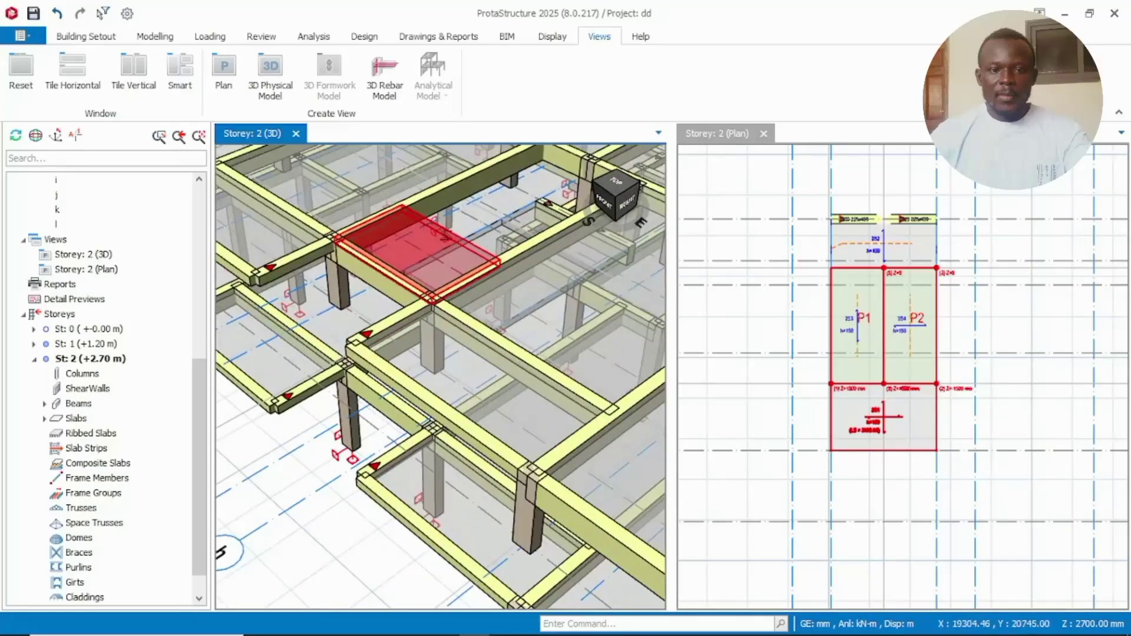
pyautogui.moveTo(446, 241); pyautogui.dragTo(418, 353, button='middle')
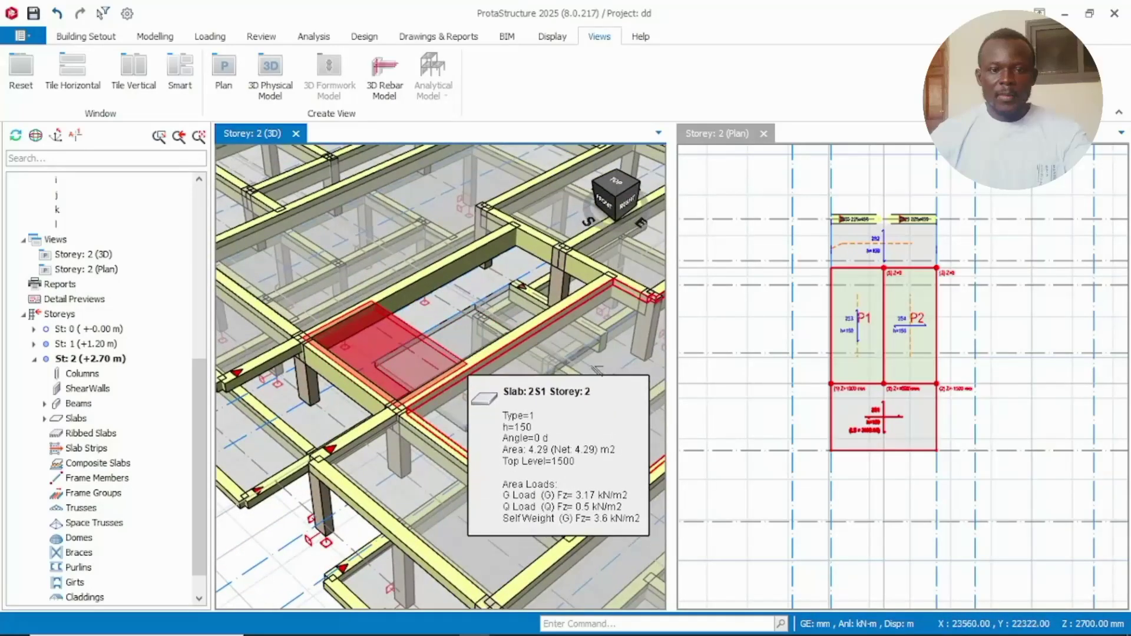
pyautogui.moveTo(614, 212); pyautogui.dragTo(655, 240, button='middle')
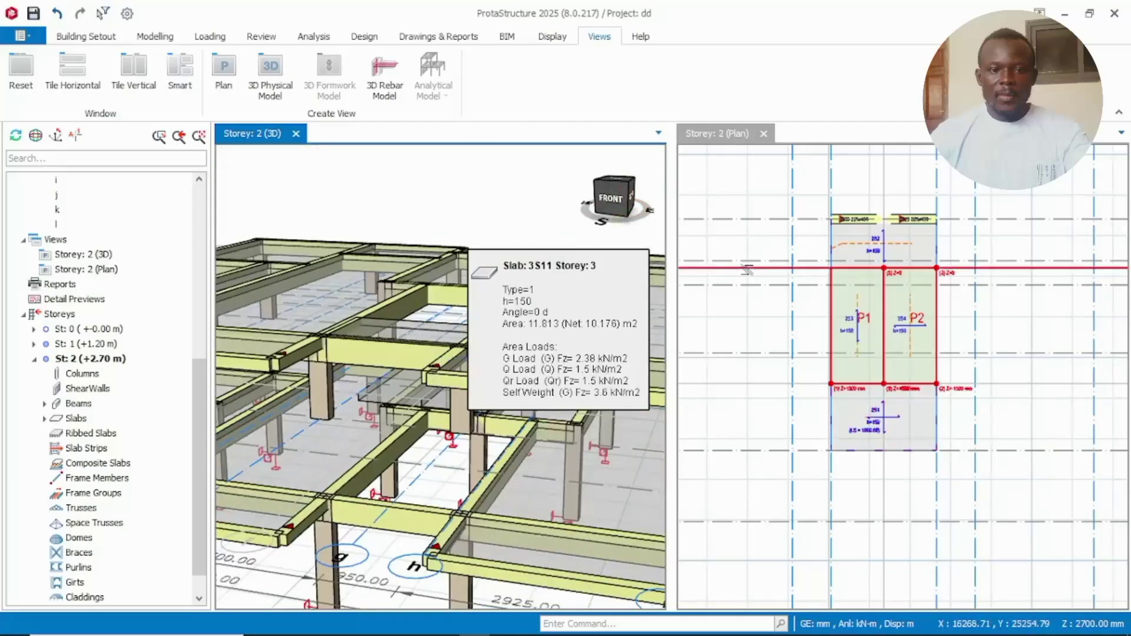
pyautogui.scroll(-3, 960, 332)
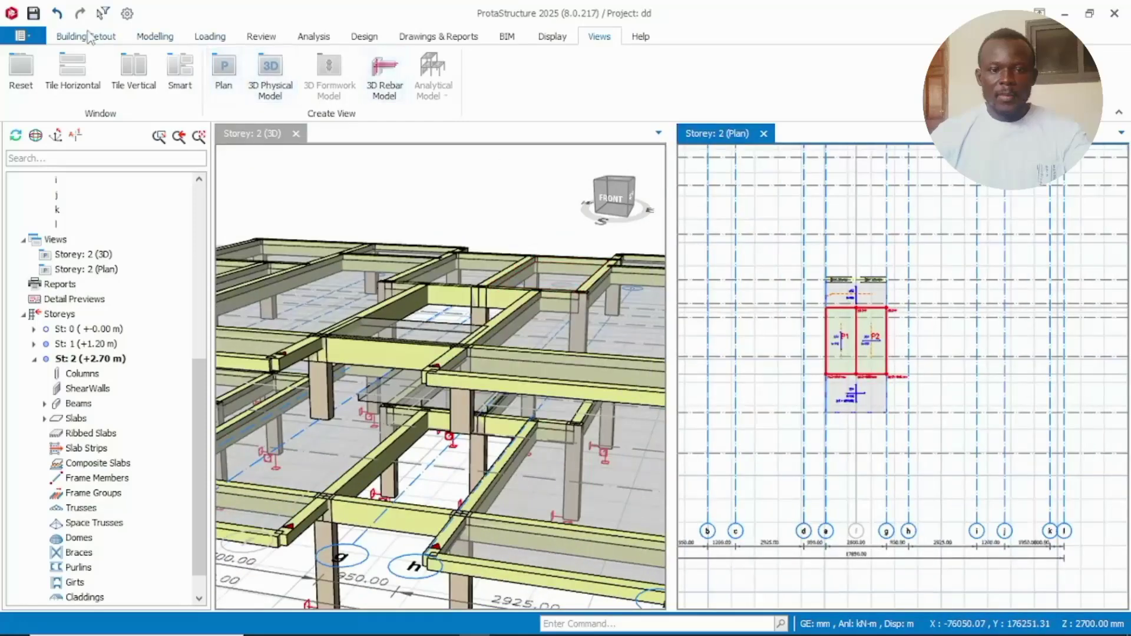
# Move the members within inclined plane P1 to that plane so its flight slab slopes
pyautogui.click(160, 37)
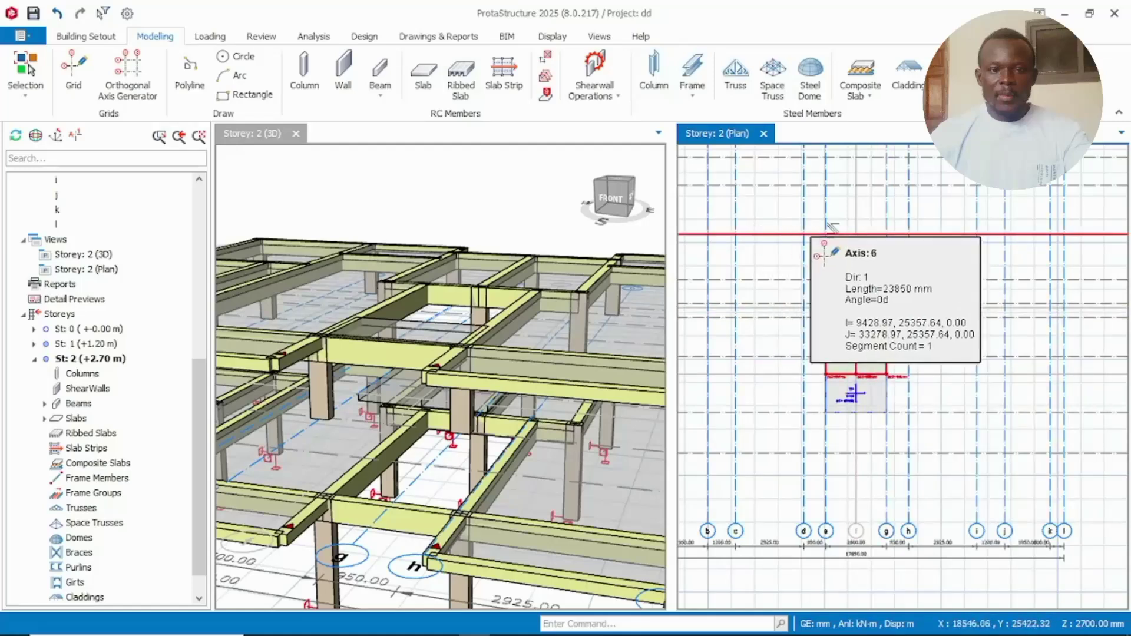
pyautogui.scroll(2, 831, 326)
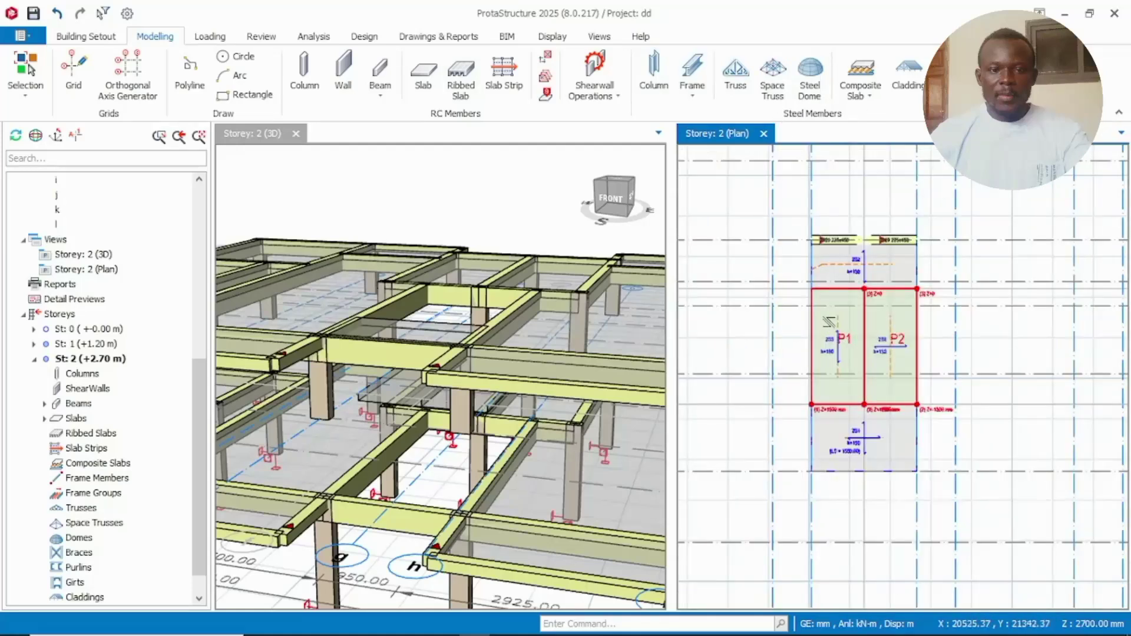
pyautogui.rightClick(830, 324)
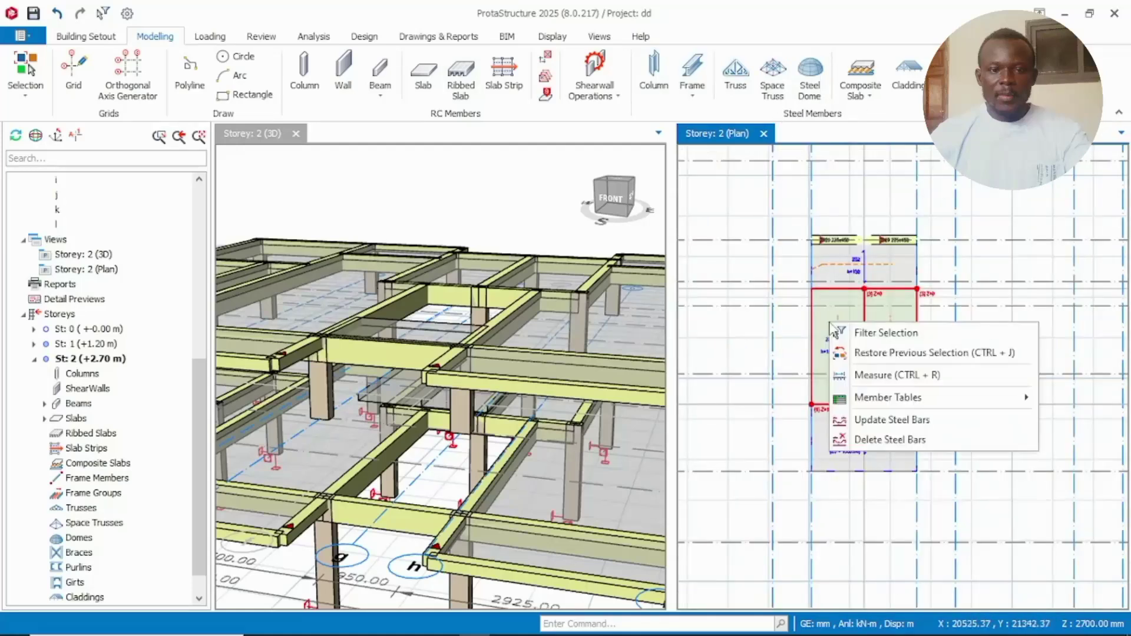
pyautogui.click(889, 352)
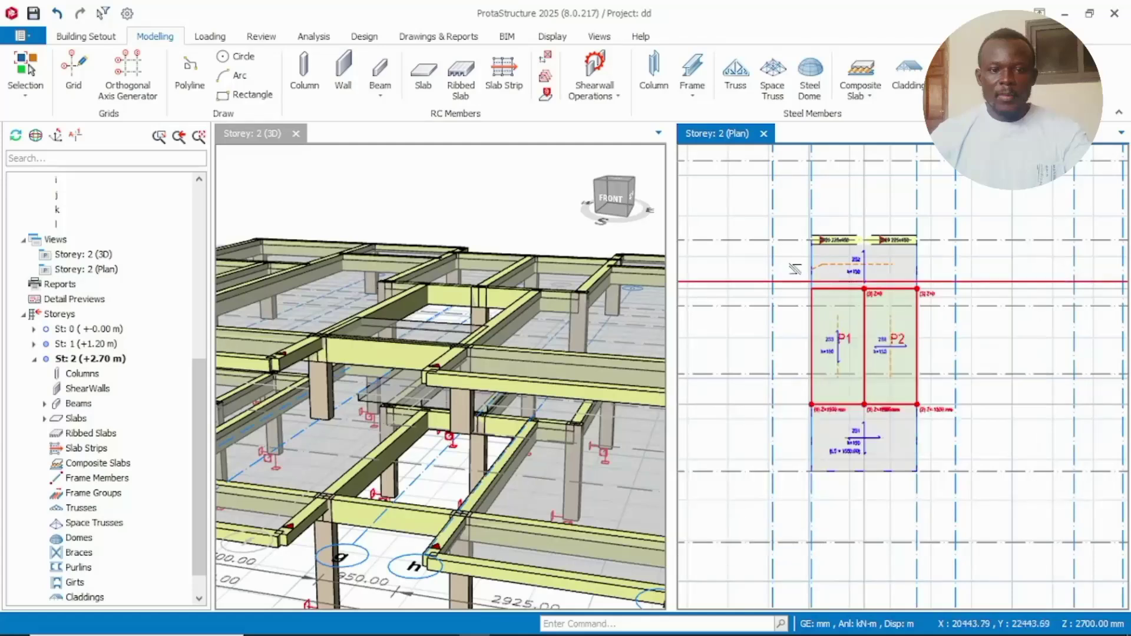
pyautogui.click(852, 339)
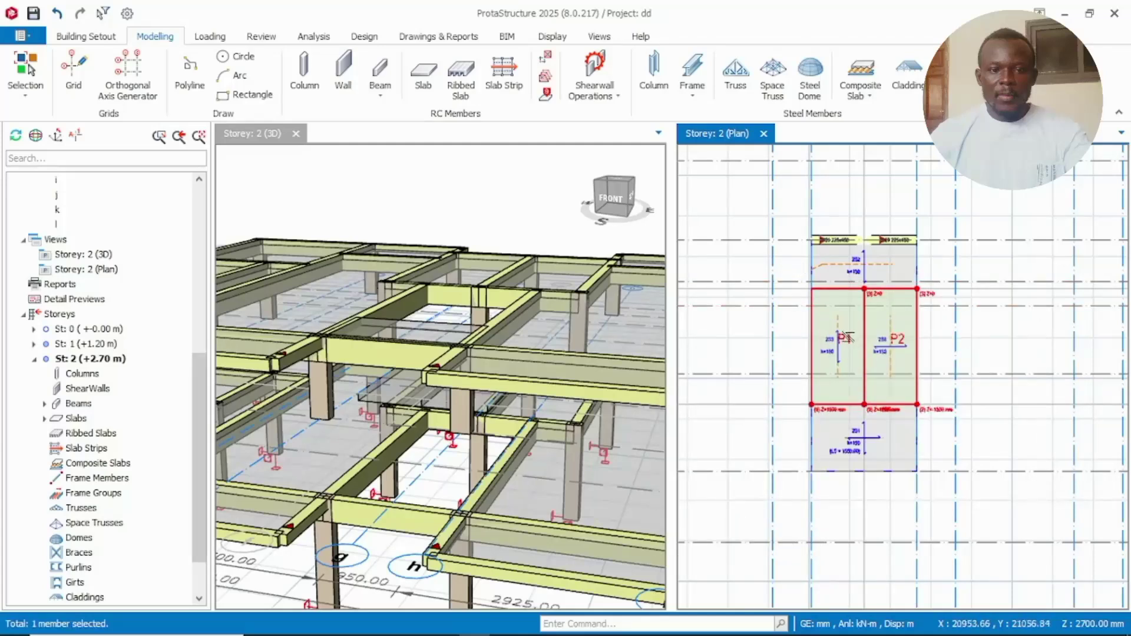
pyautogui.rightClick(851, 342)
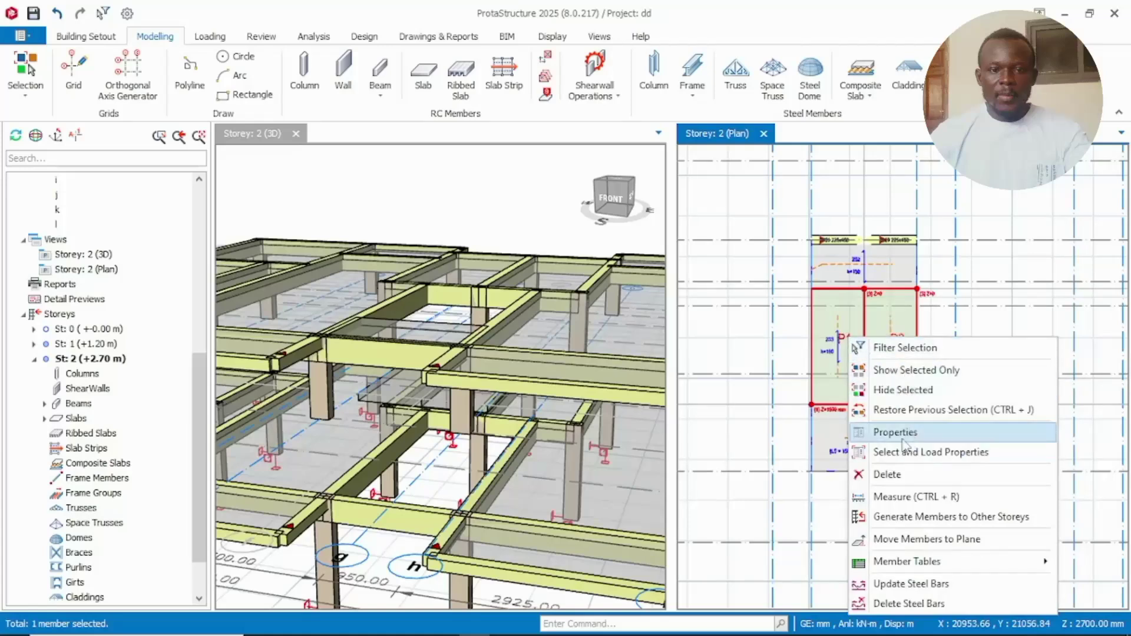
pyautogui.click(946, 540)
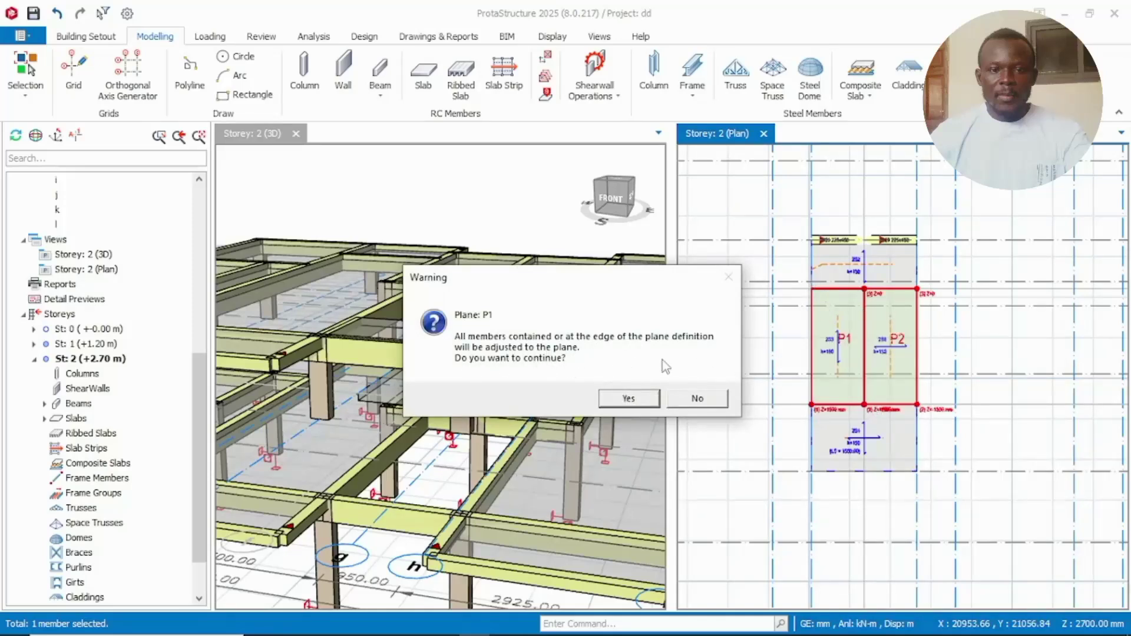
pyautogui.click(629, 400)
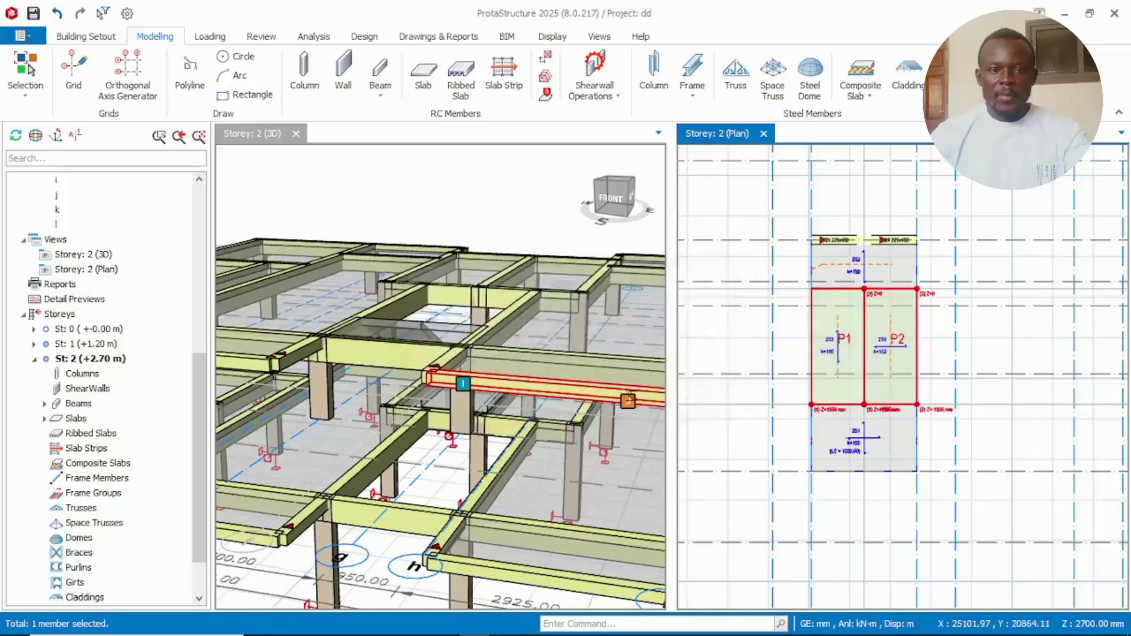
# Move the members within inclined plane P2 to that plane and accept the adjustment
pyautogui.rightClick(903, 345)
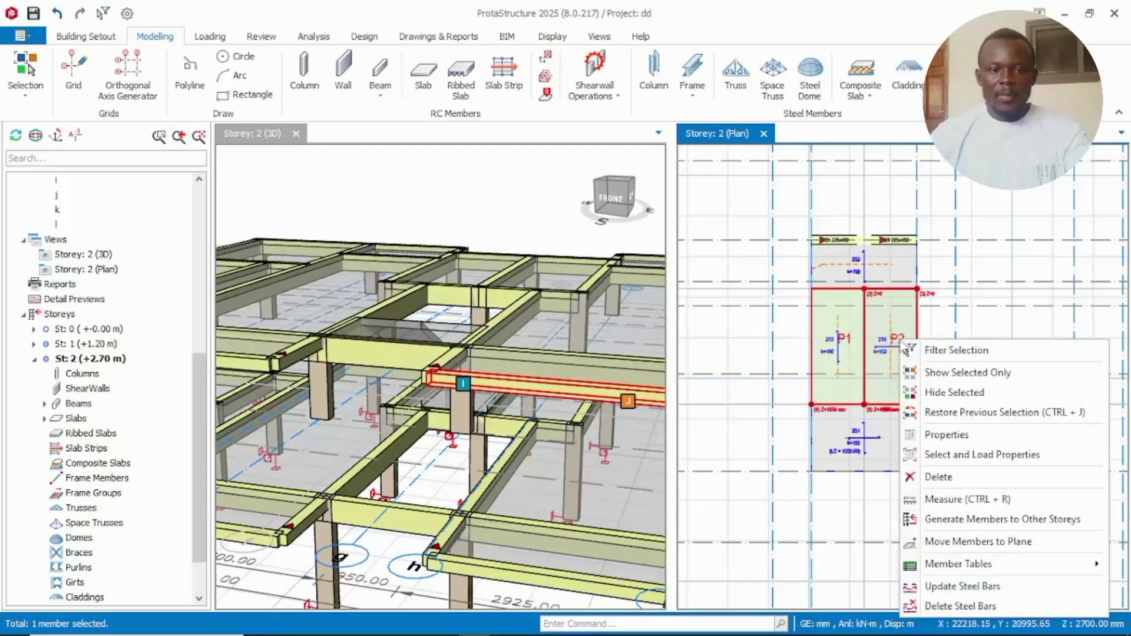
pyautogui.click(962, 542)
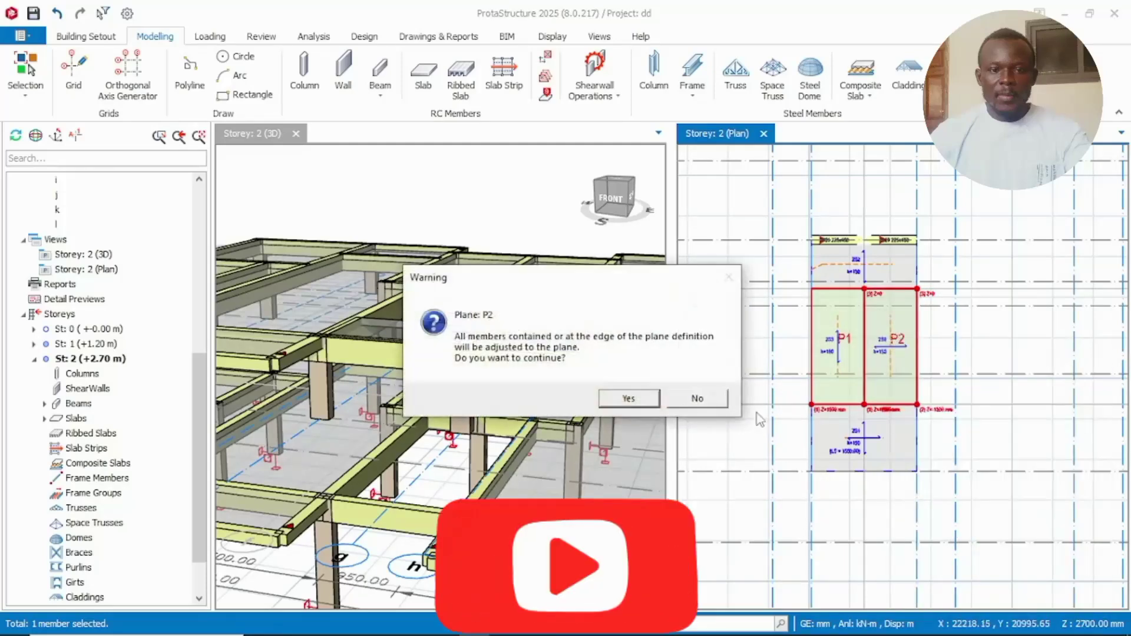
pyautogui.click(628, 399)
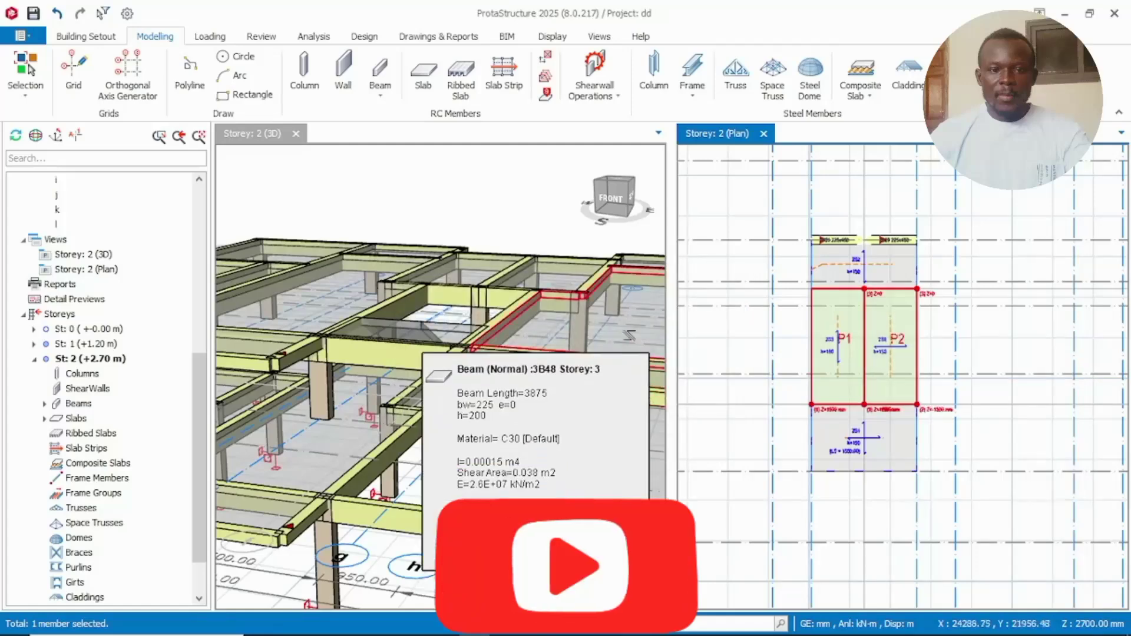
# Examine the sloped stair flights in the 3D view from the front and right sides
pyautogui.click(610, 198)
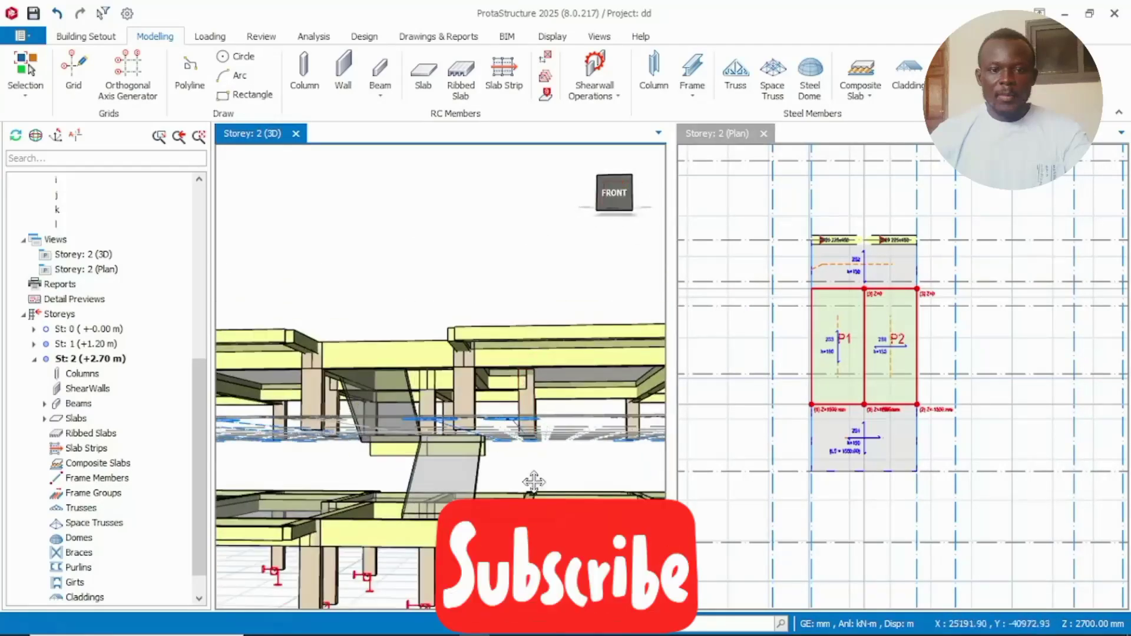
pyautogui.moveTo(532, 479); pyautogui.dragTo(531, 386, button='middle')
pyautogui.moveTo(627, 188)
pyautogui.mouseDown()
pyautogui.moveTo(619, 198)
pyautogui.moveTo(631, 193)
pyautogui.moveTo(607, 189)
pyautogui.mouseUp()
pyautogui.scroll(3, 345, 325)
pyautogui.scroll(-6, 539, 259)
pyautogui.moveTo(539, 260); pyautogui.dragTo(533, 294, button='middle')
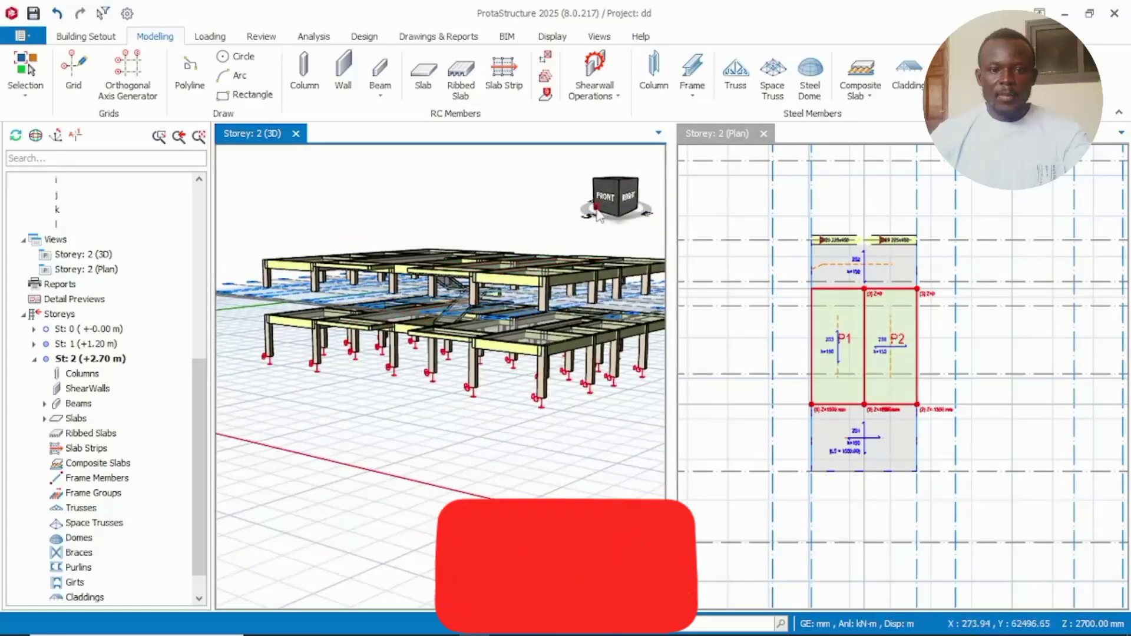
pyautogui.click(598, 191)
pyautogui.moveTo(583, 190); pyautogui.dragTo(600, 189)
pyautogui.click(600, 188)
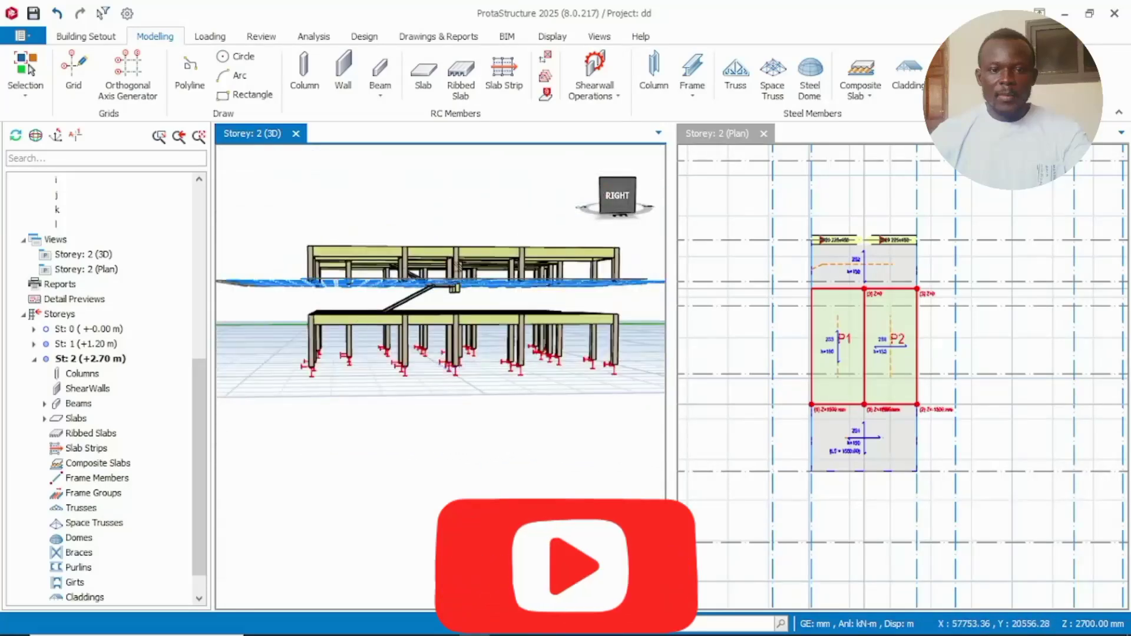
# Switch the 3D view to Storey 0 and examine the stair flights and the gap between the floors
pyautogui.doubleClick(72, 331)
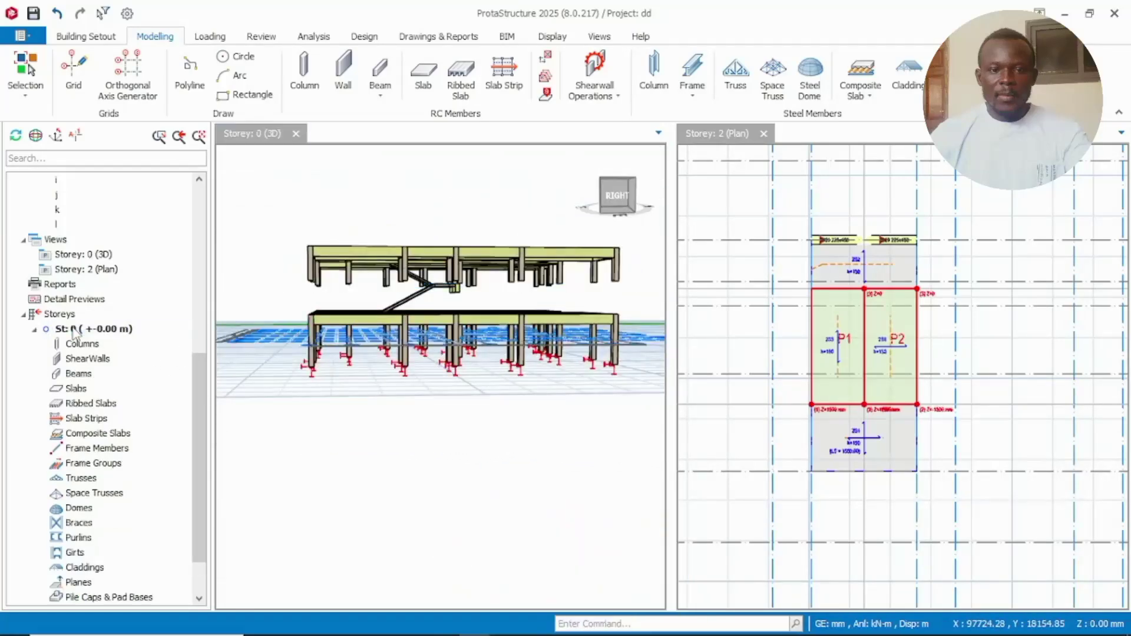
pyautogui.scroll(5, 449, 296)
pyautogui.moveTo(383, 312); pyautogui.dragTo(414, 350, button='middle')
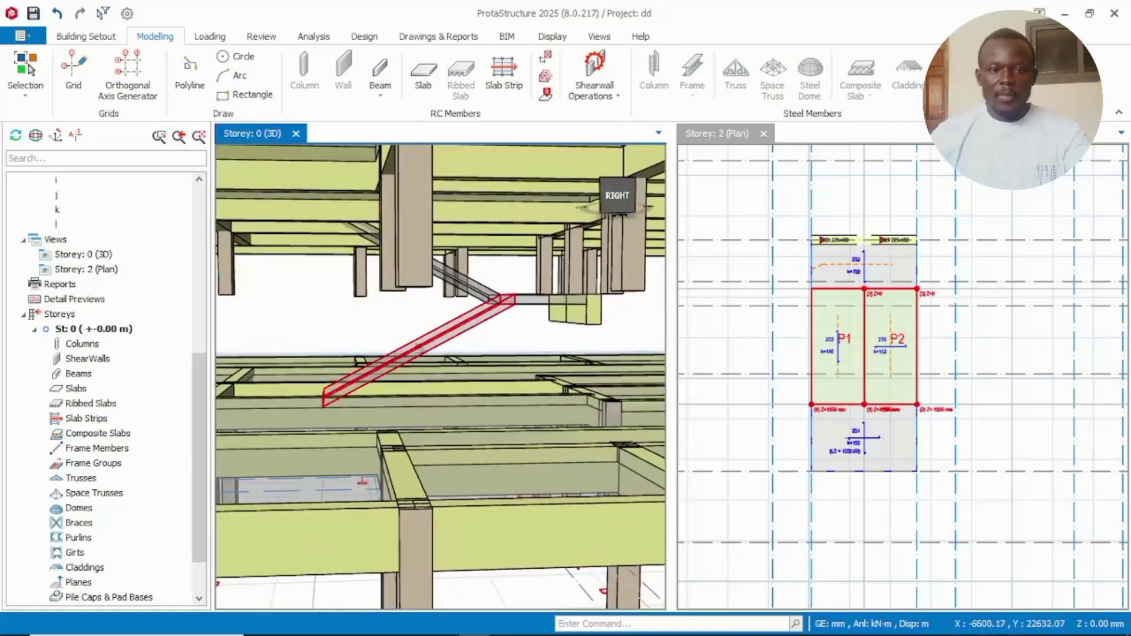
pyautogui.scroll(-5, 498, 294)
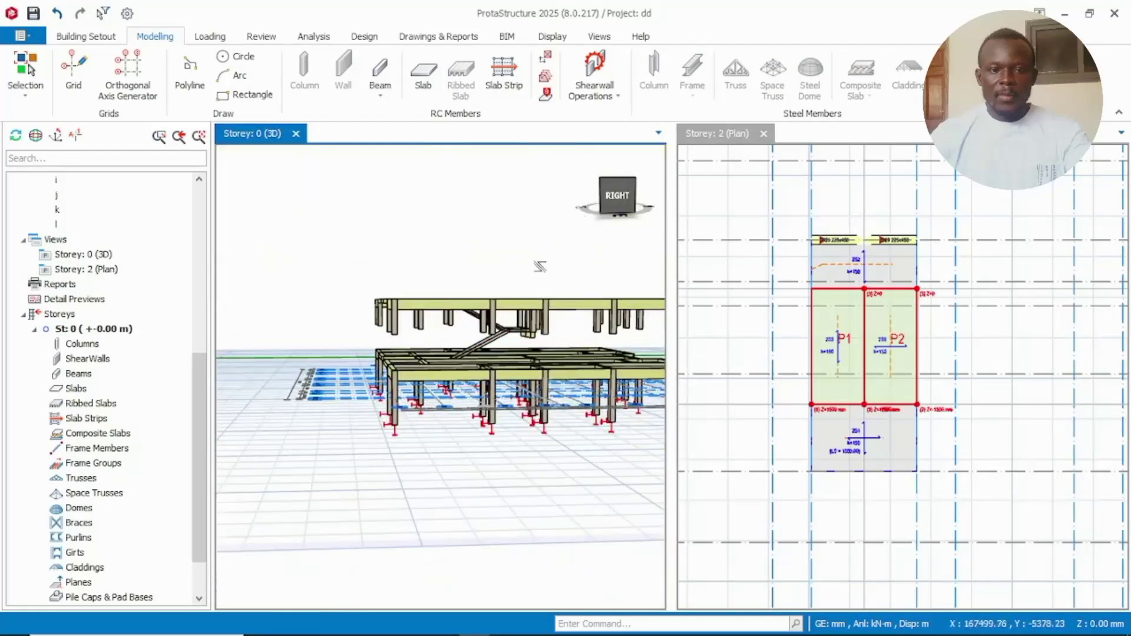
pyautogui.moveTo(540, 266); pyautogui.dragTo(450, 292, button='middle')
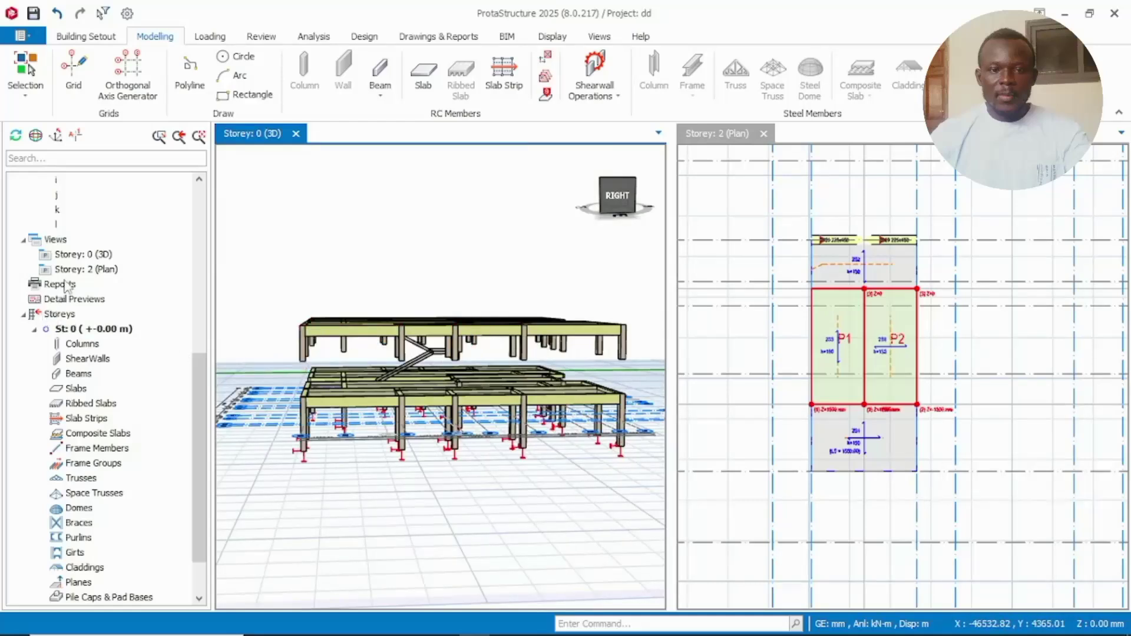
# Activate Storey 3 and set the length of all its columns to 2 storeys in the column table
pyautogui.click(33, 329)
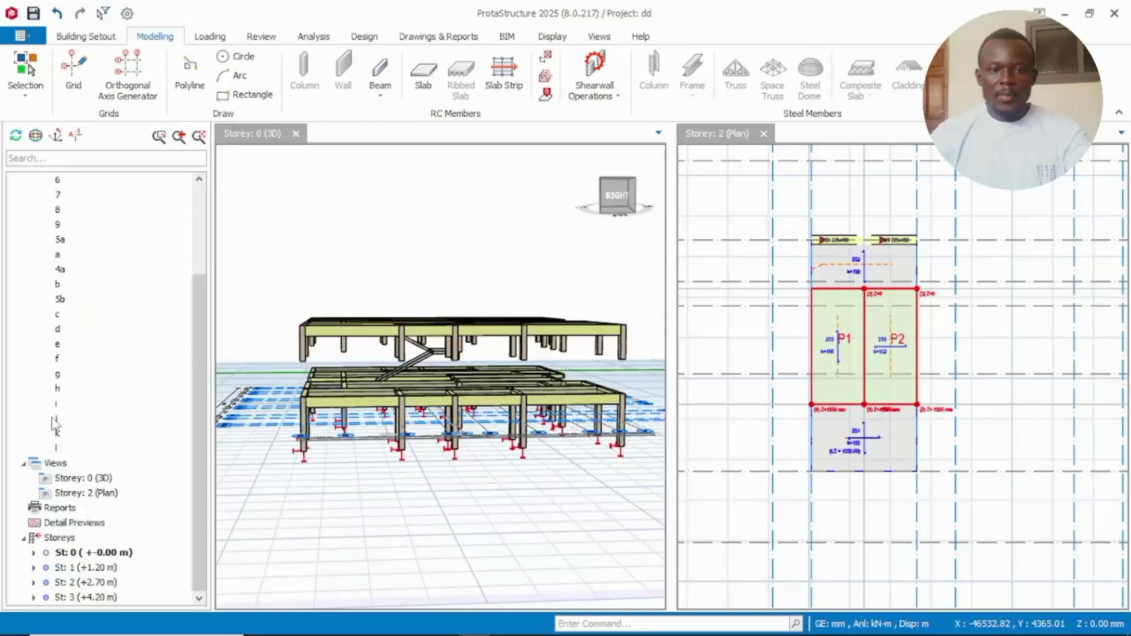
pyautogui.doubleClick(85, 597)
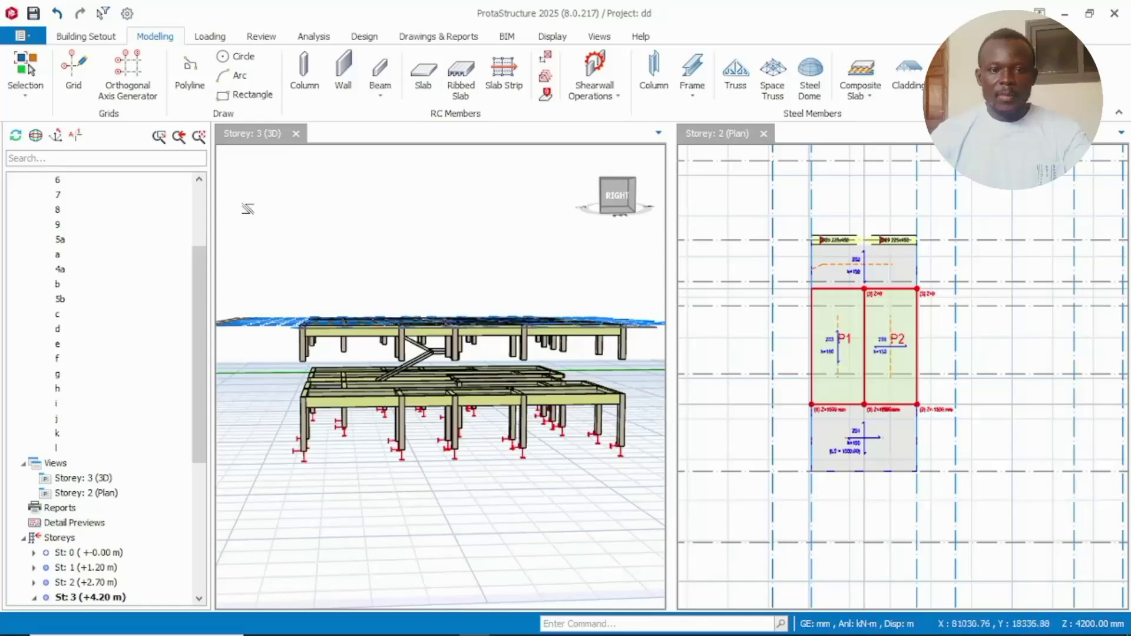
pyautogui.scroll(-5, 70, 557)
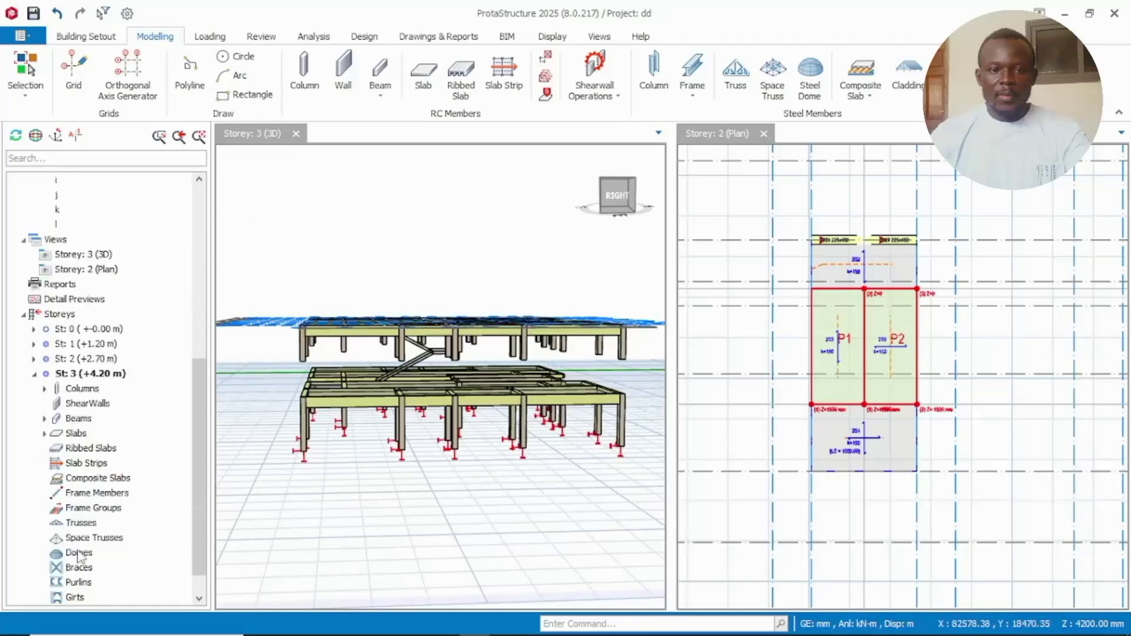
pyautogui.rightClick(78, 389)
pyautogui.click(154, 402)
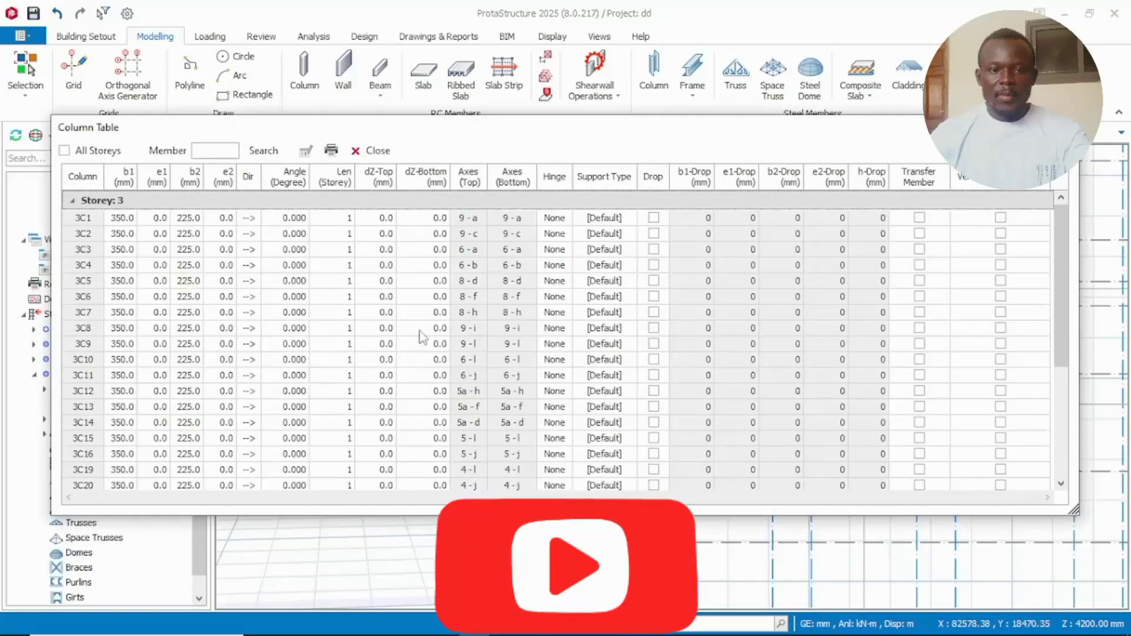
pyautogui.click(345, 218)
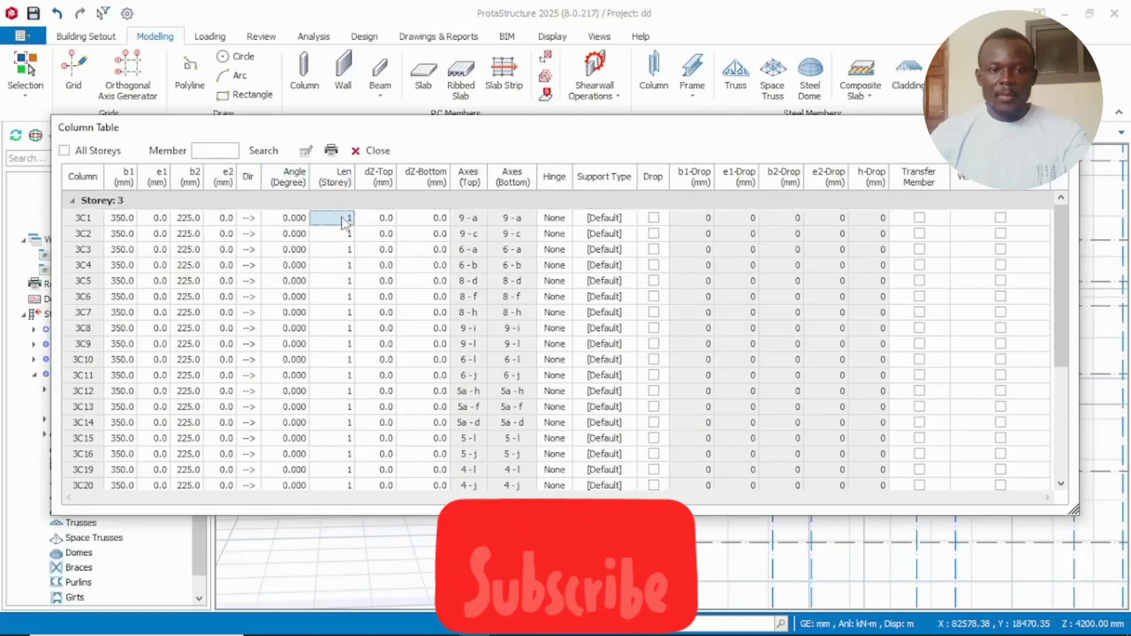
pyautogui.write('2')
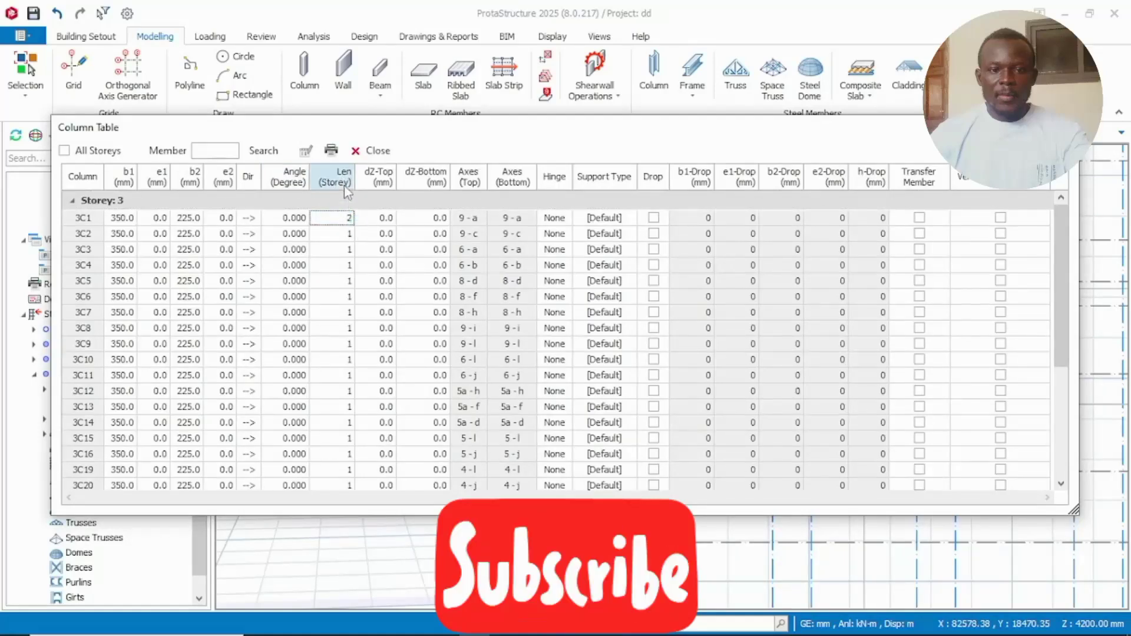
pyautogui.click(344, 188)
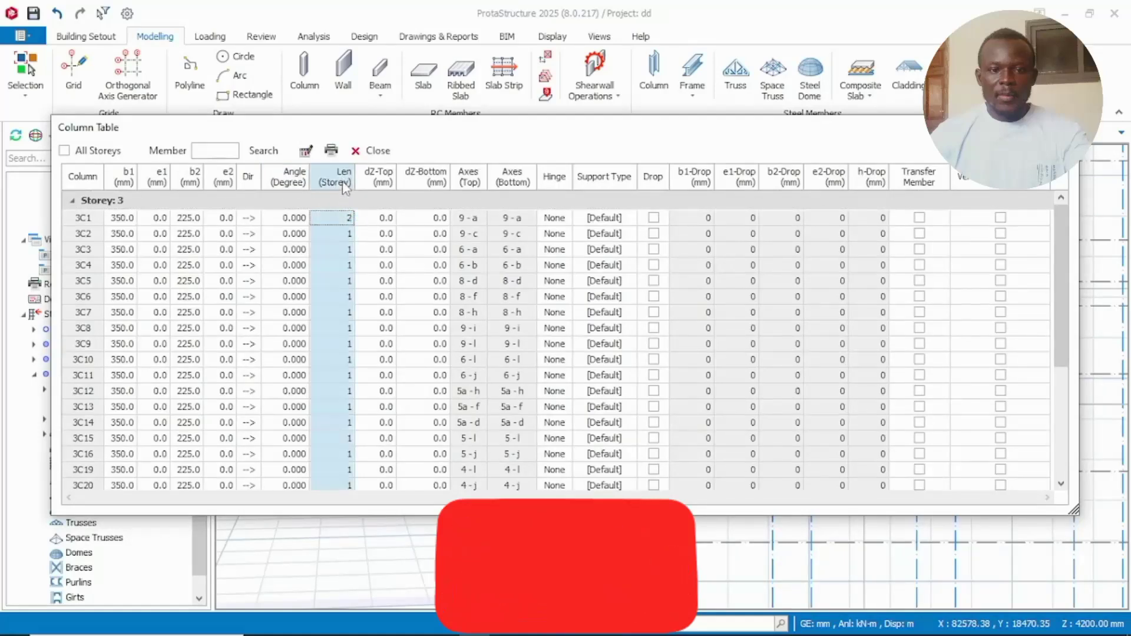
pyautogui.click(344, 237)
pyautogui.write('2')
pyautogui.click(343, 250)
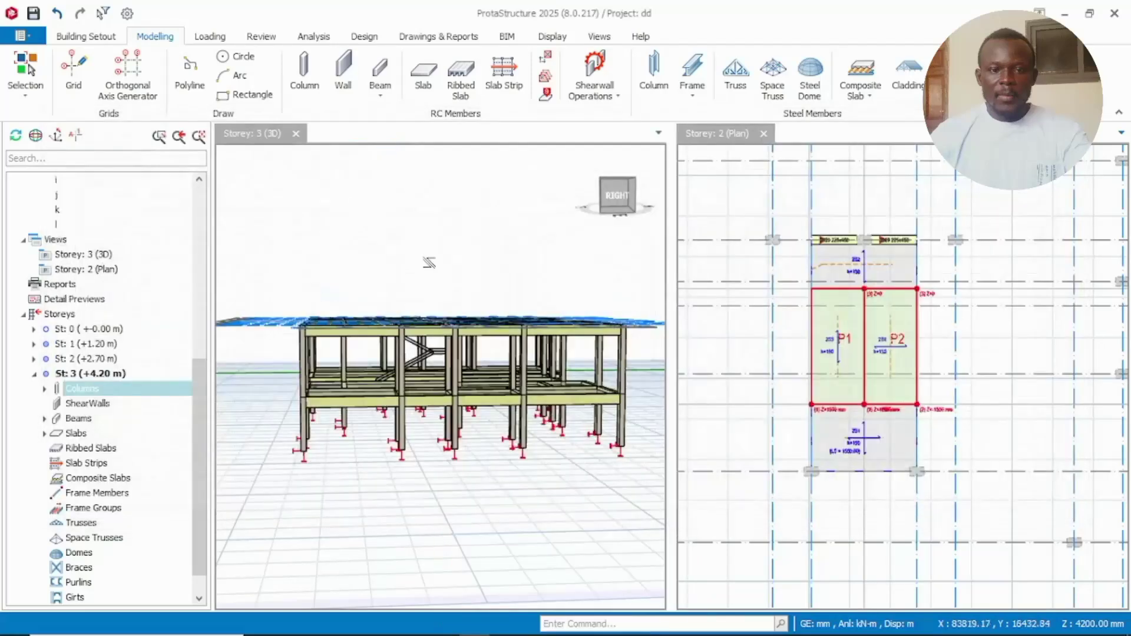
# Examine the Storey 3 columns and the stair from the right side in the 3D view
pyautogui.scroll(3, 385, 422)
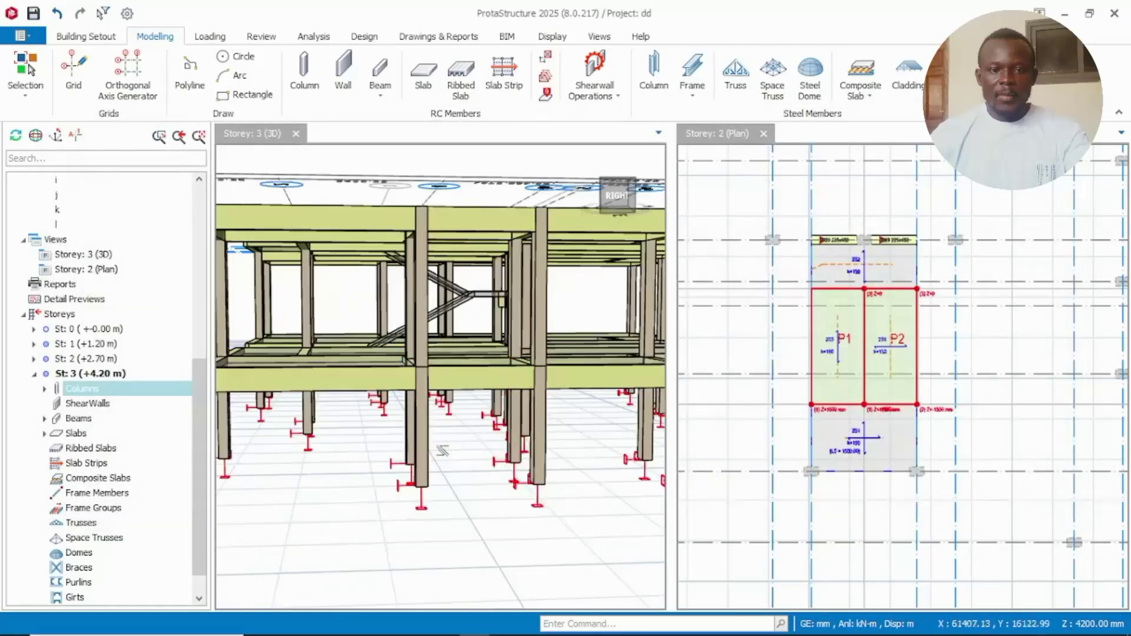
pyautogui.scroll(-2, 441, 450)
pyautogui.moveTo(623, 188)
pyautogui.mouseDown()
pyautogui.moveTo(552, 203)
pyautogui.moveTo(618, 194)
pyautogui.mouseUp()
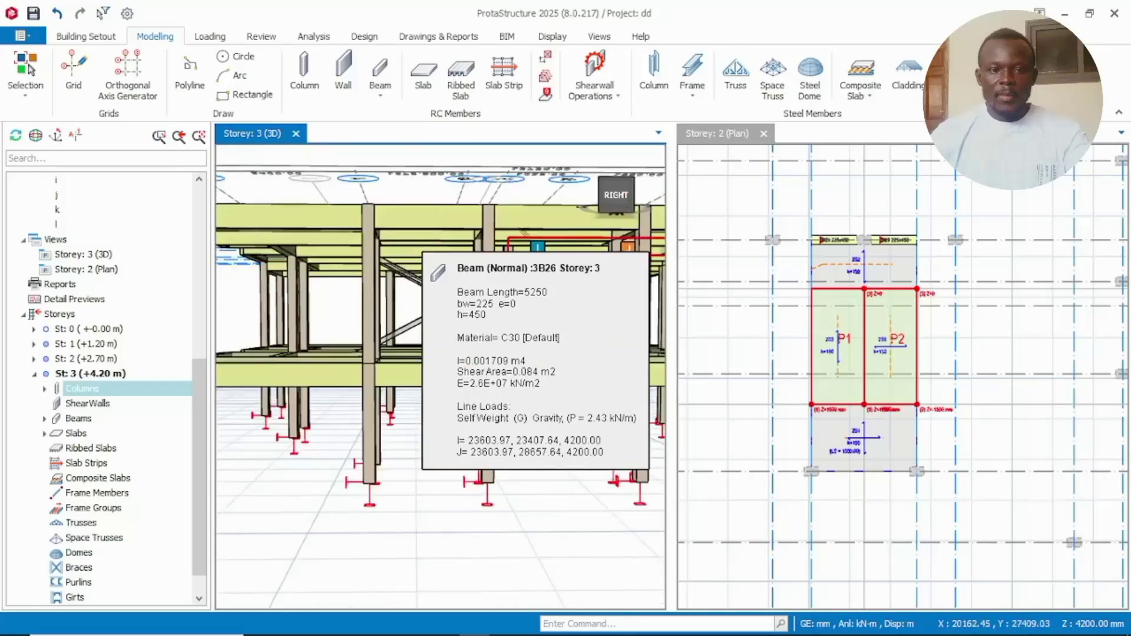
pyautogui.scroll(-4, 484, 407)
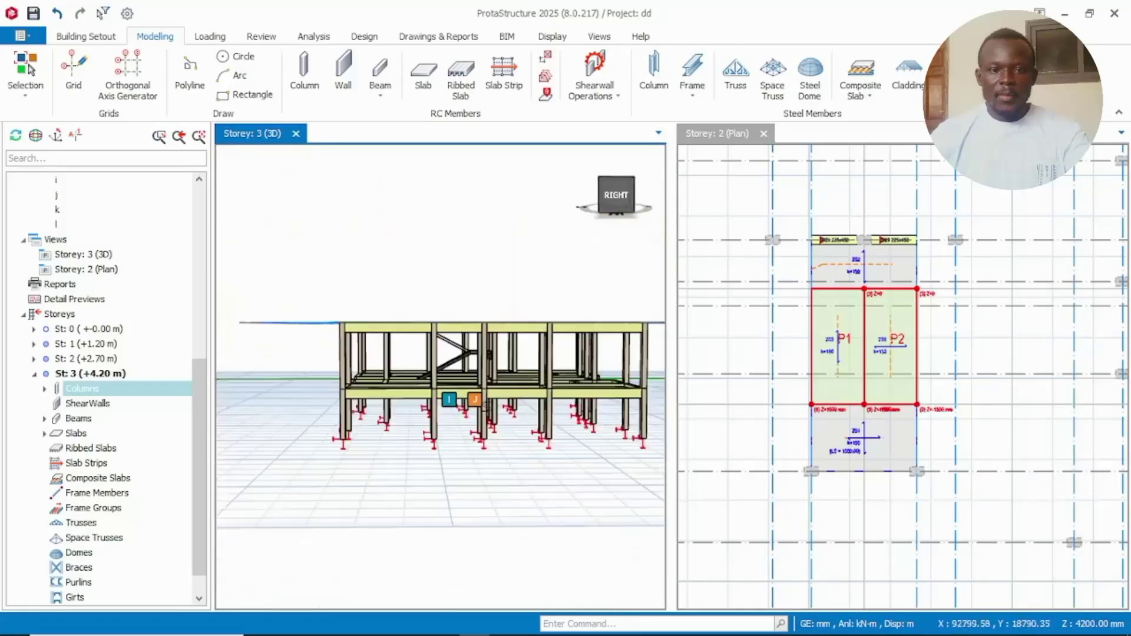
# Close the Storey 2 plan view and orient the 3D model to the front
pyautogui.click(764, 133)
pyautogui.scroll(3, 710, 366)
pyautogui.scroll(-3, 710, 365)
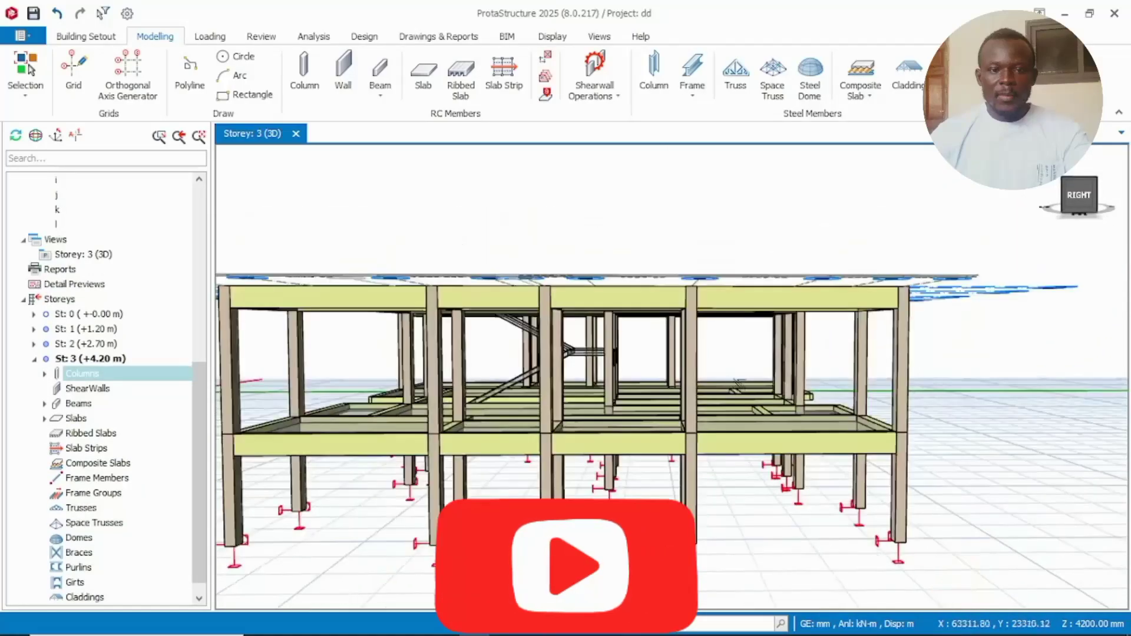
pyautogui.moveTo(1076, 189); pyautogui.dragTo(1035, 217)
pyautogui.moveTo(1037, 221); pyautogui.dragTo(920, 222, button='middle')
pyautogui.scroll(-5, 920, 221)
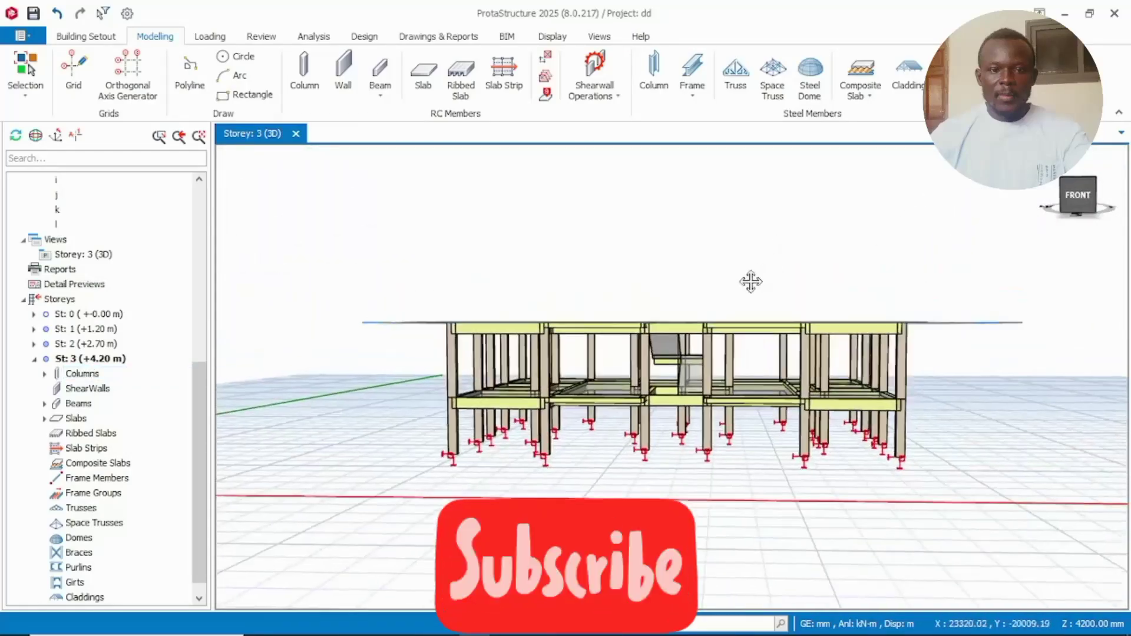
pyautogui.click(738, 328)
pyautogui.scroll(2, 738, 328)
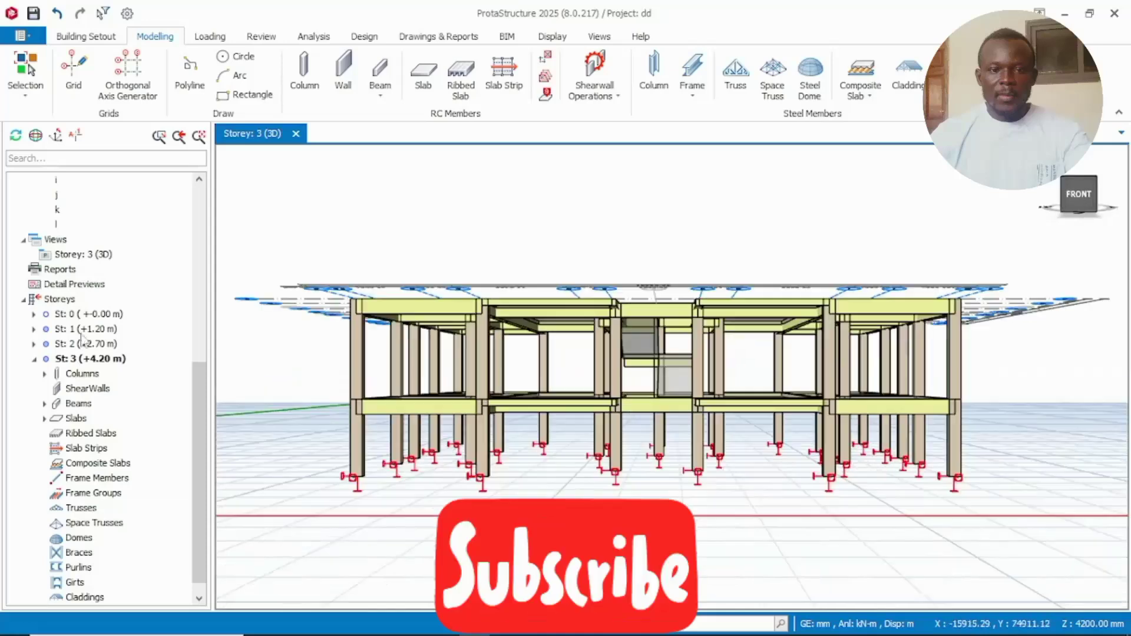
# Insert new storeys above the top one up to storey number 9, with an inserted storey height of 1500 mm
pyautogui.rightClick(59, 299)
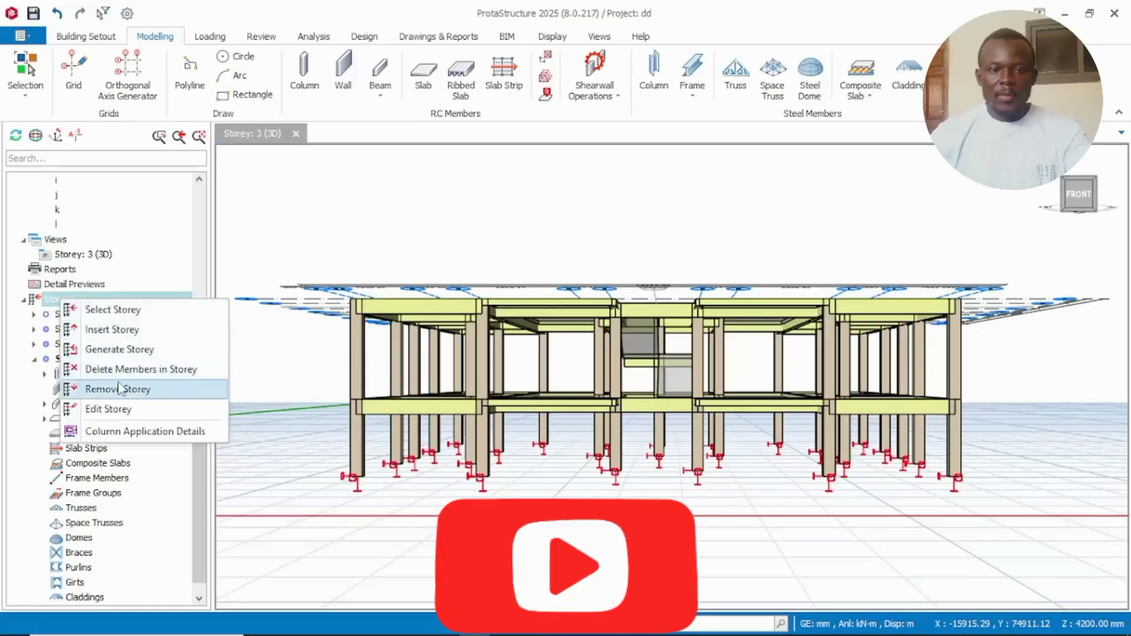
pyautogui.click(127, 335)
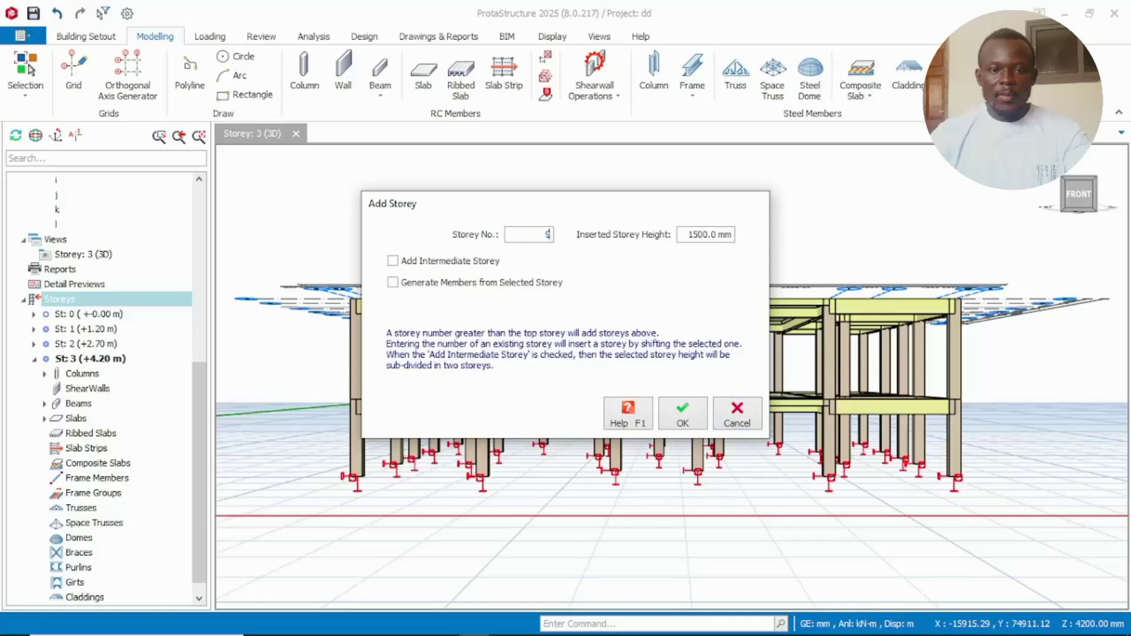
pyautogui.click(683, 413)
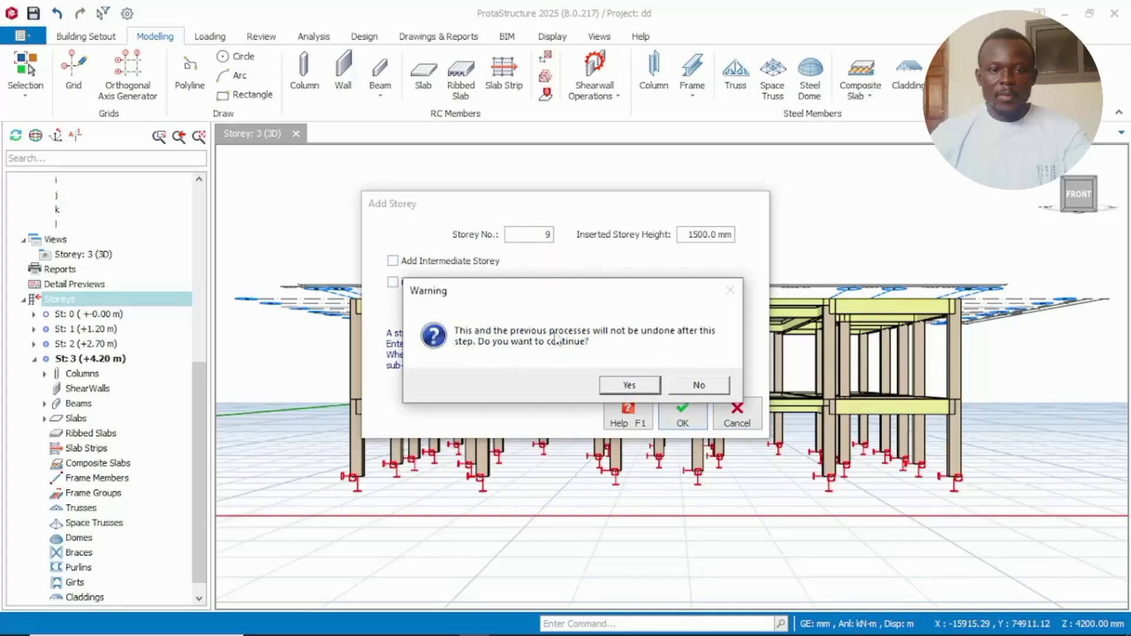
pyautogui.click(611, 386)
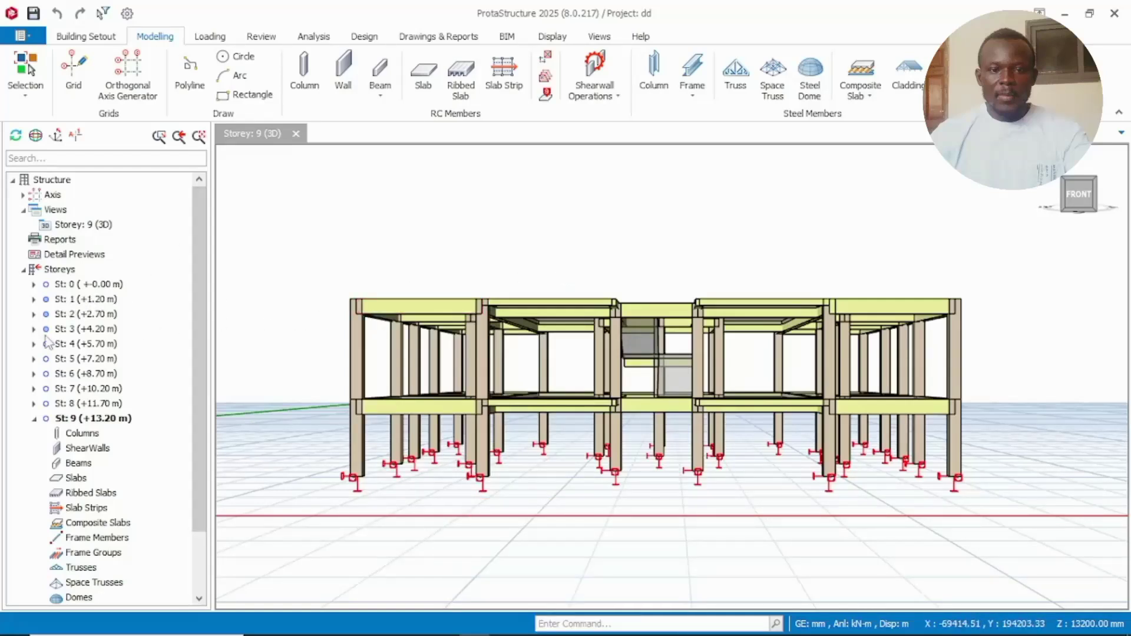
# Activate Storey 1 and Storey 2 in turn to examine their levels in the 3D model
pyautogui.doubleClick(70, 300)
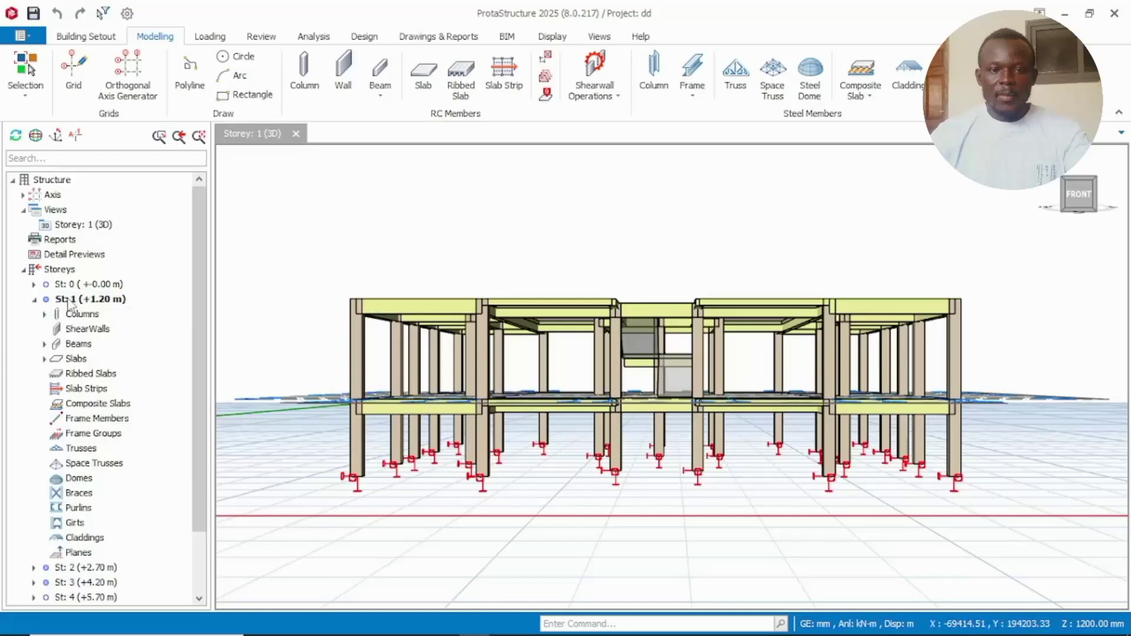
pyautogui.click(35, 299)
pyautogui.doubleClick(70, 315)
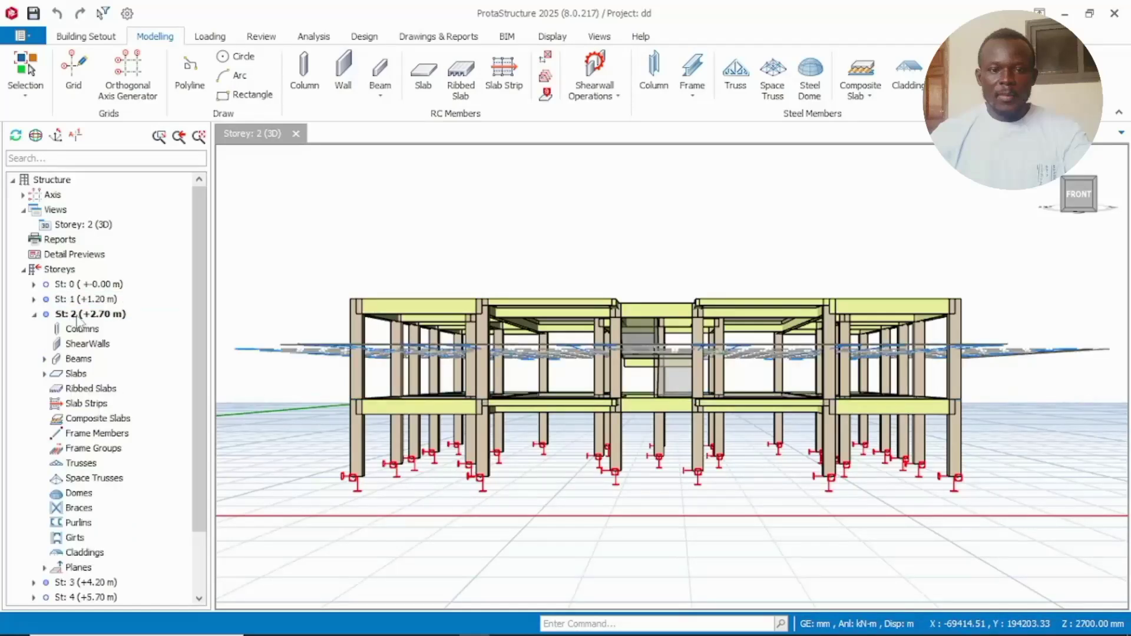
pyautogui.click(34, 315)
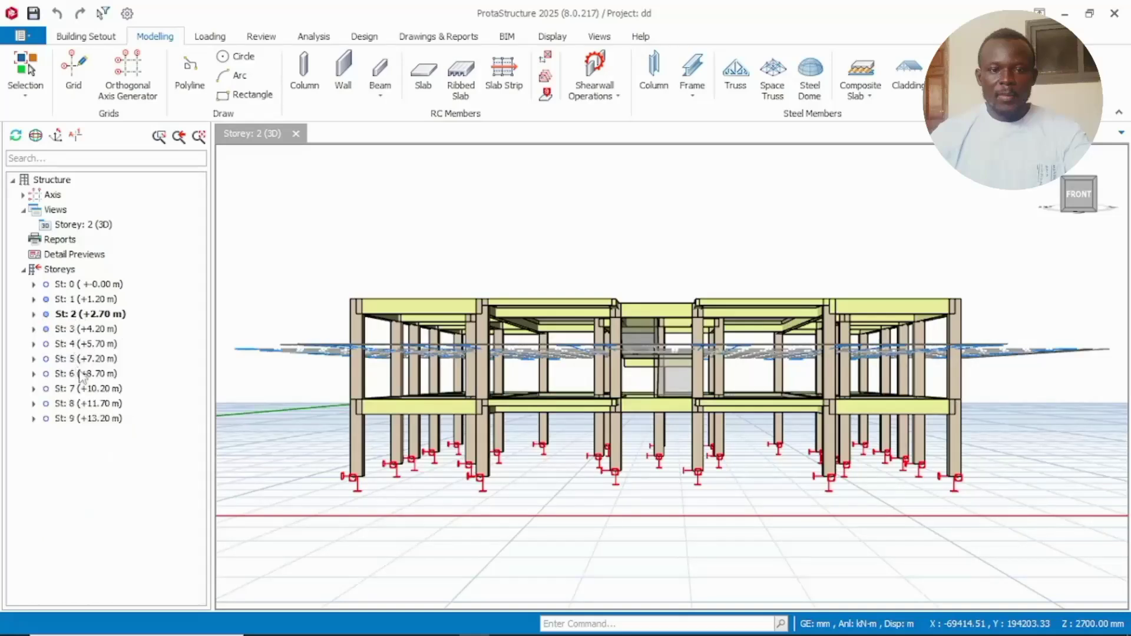
# Generate all member types from Storey 2 into Storeys 4, 6 and 8
pyautogui.rightClick(59, 271)
pyautogui.click(48, 274)
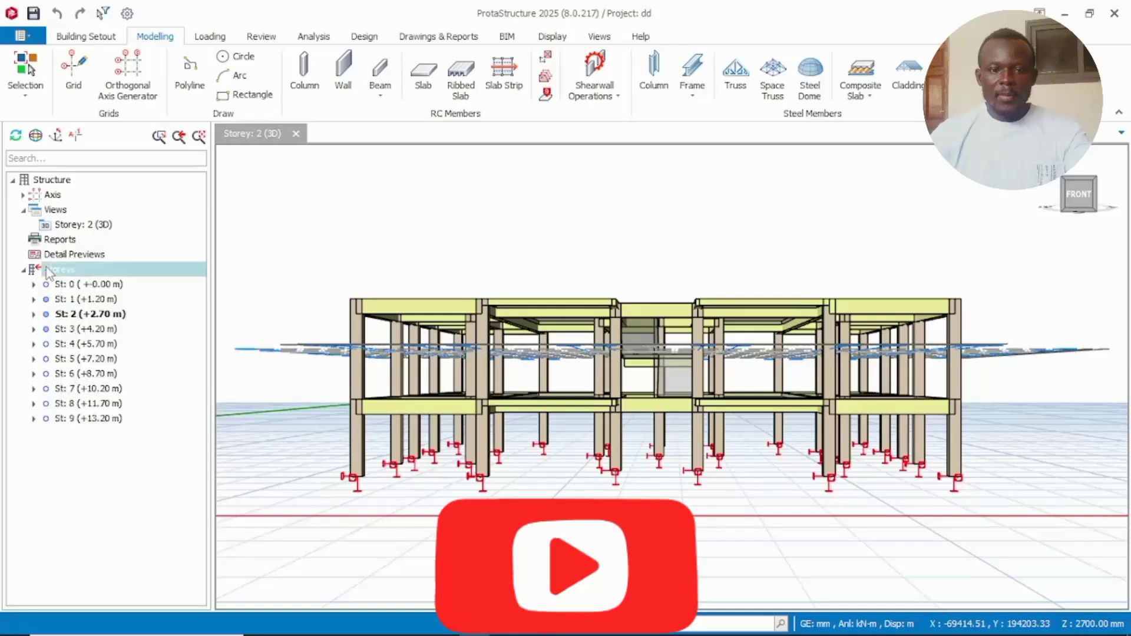
pyautogui.rightClick(49, 274)
pyautogui.click(112, 317)
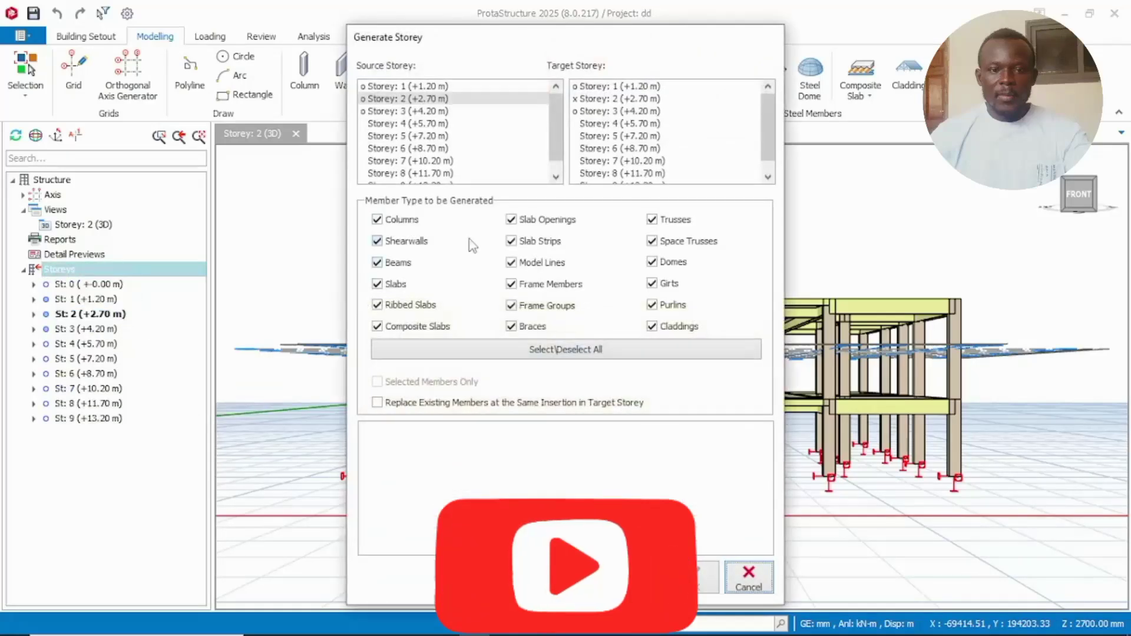
pyautogui.click(605, 125)
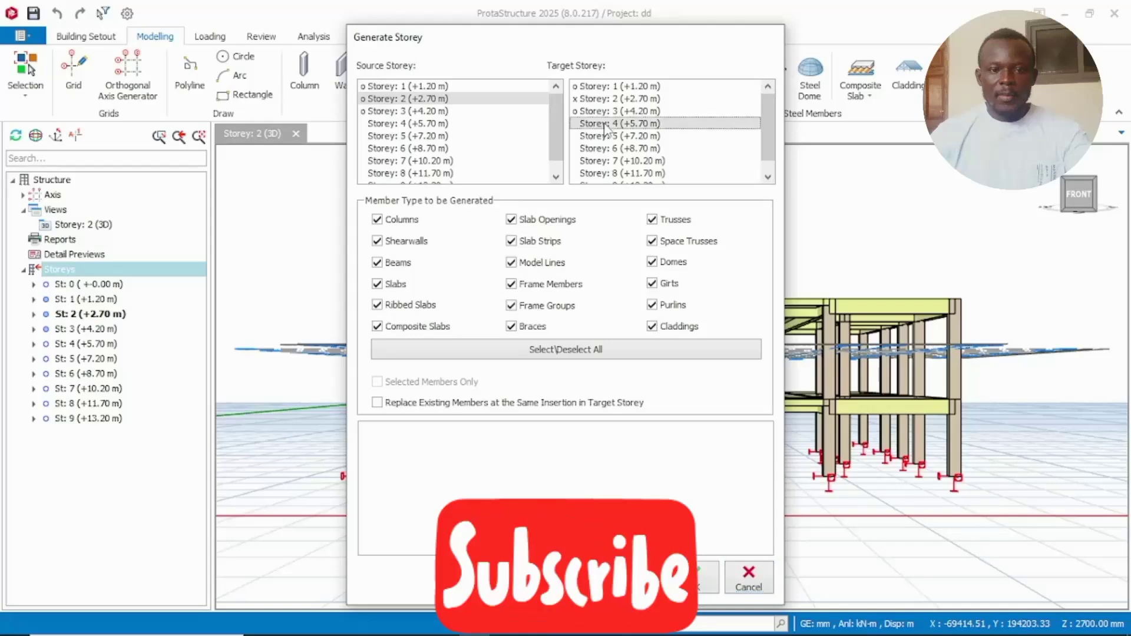
pyautogui.keyDown('ctrl'); pyautogui.click(635, 151); pyautogui.keyUp('ctrl')
pyautogui.keyDown('ctrl'); pyautogui.click(609, 171); pyautogui.keyUp('ctrl')
pyautogui.scroll(-1, 609, 171)
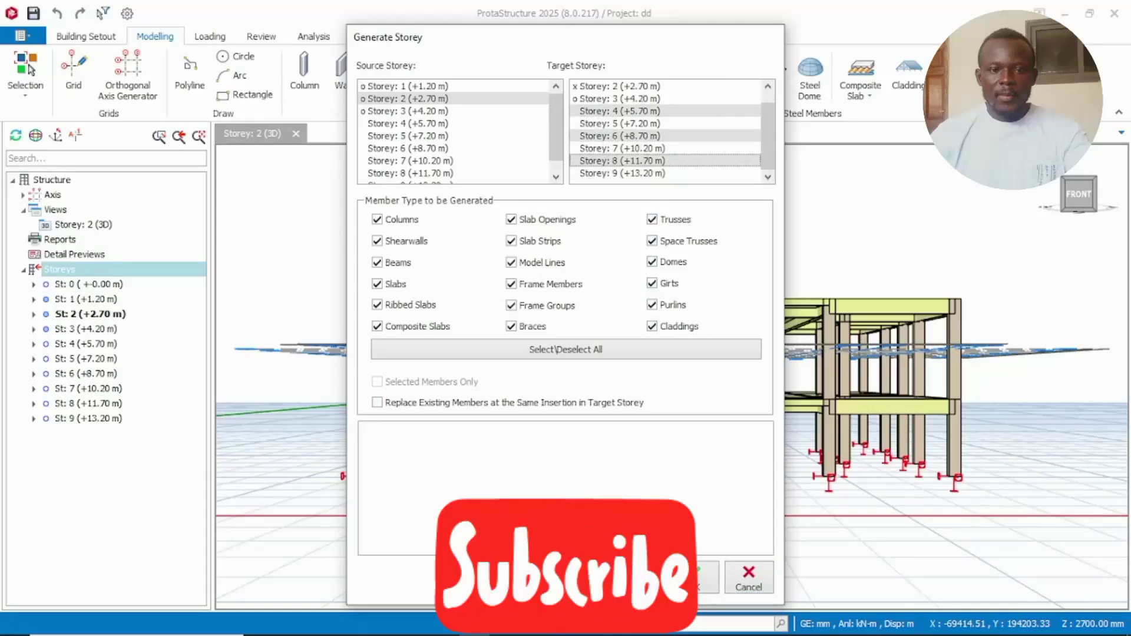
pyautogui.click(690, 579)
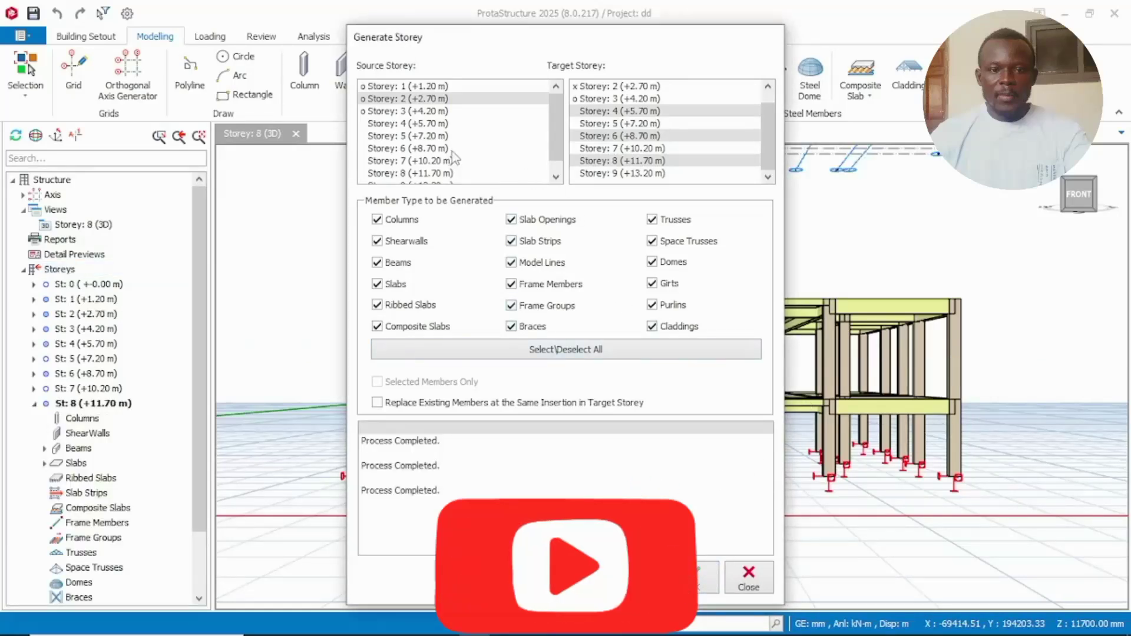
# Set Storey 3 as the source storey for generating members
pyautogui.click(403, 112)
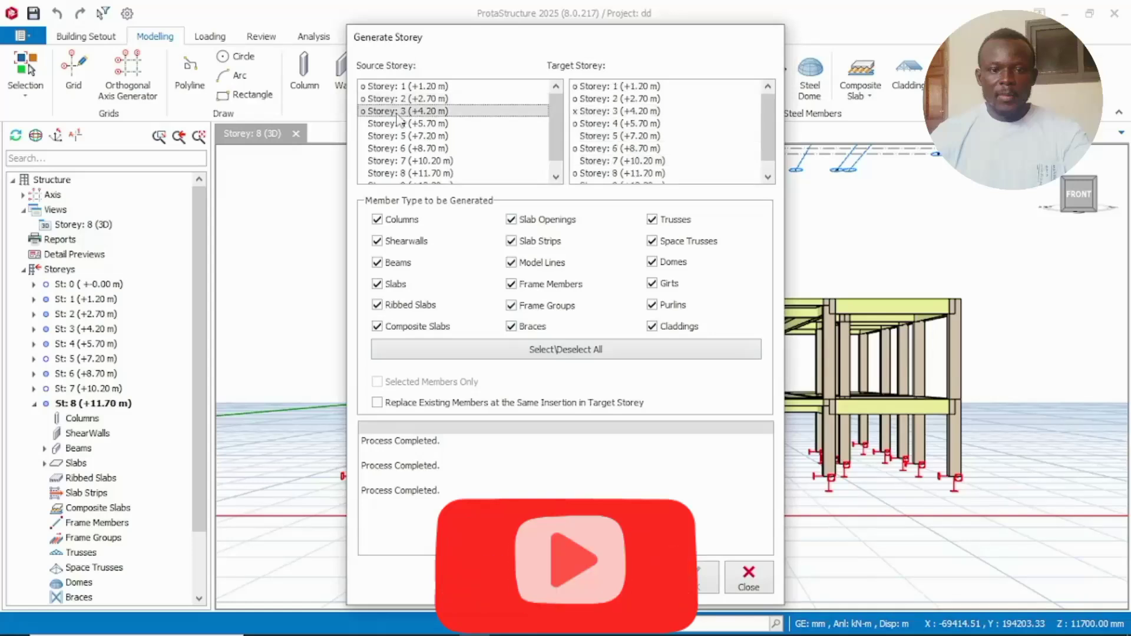